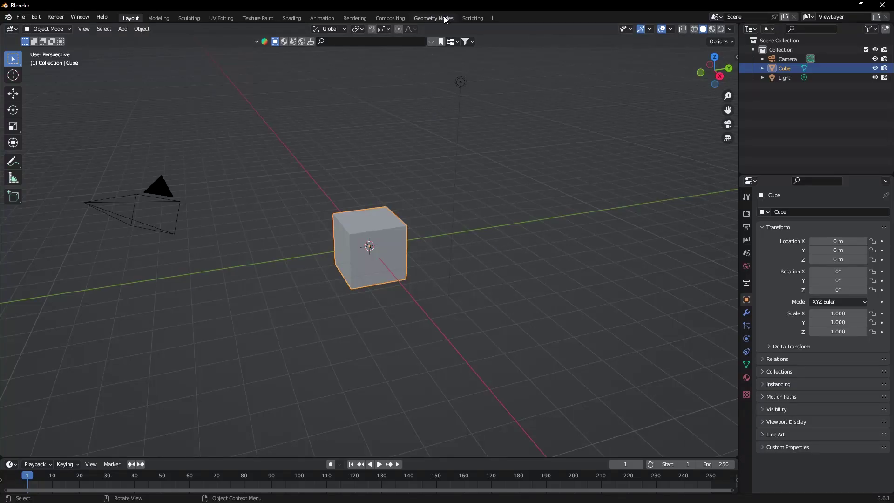
- In the Geometry Nodes workspace, create a new node tree for the cube and delete Group Input
left_click(435, 18)
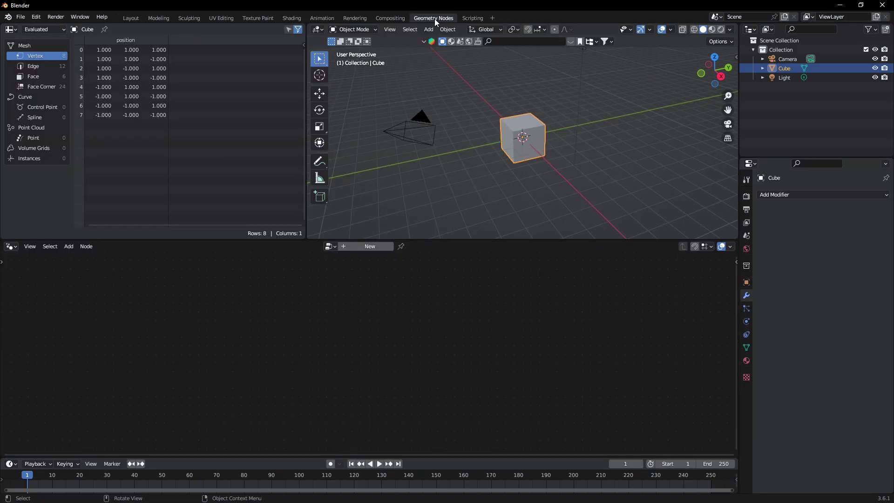
left_click(366, 246)
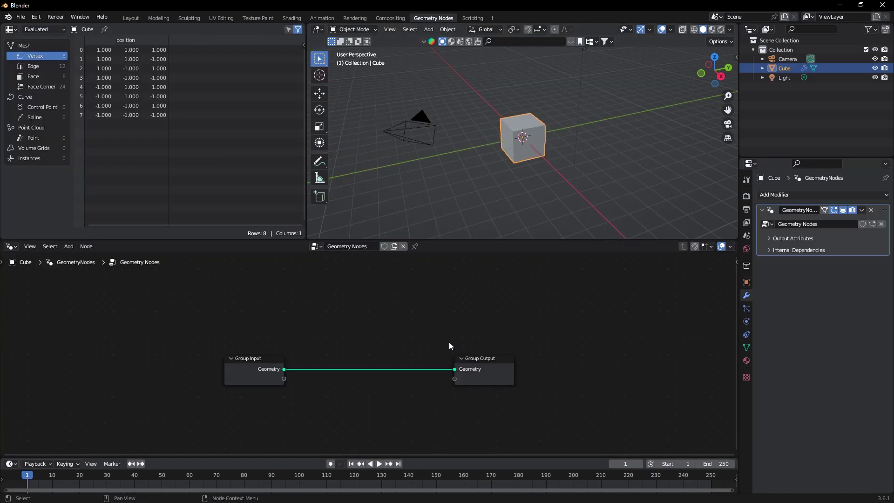
left_click(256, 361)
key("x")
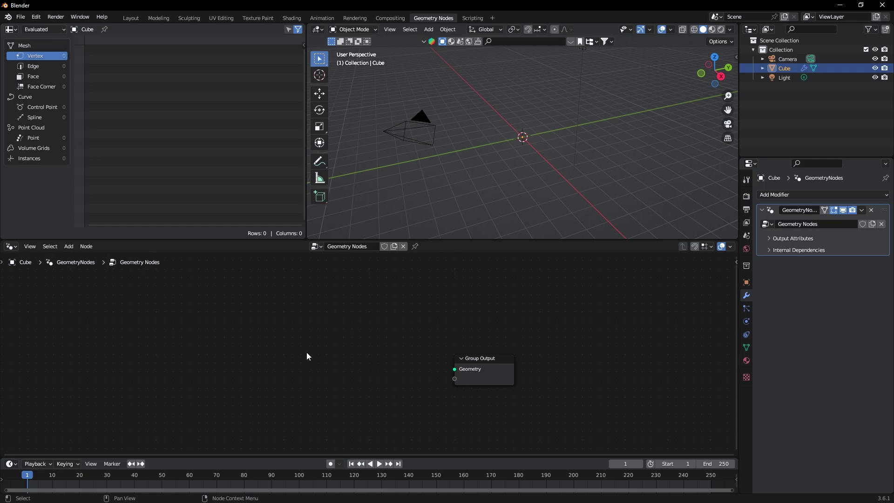
- Add a Spiral node left of the Group Output
key("shift+a")
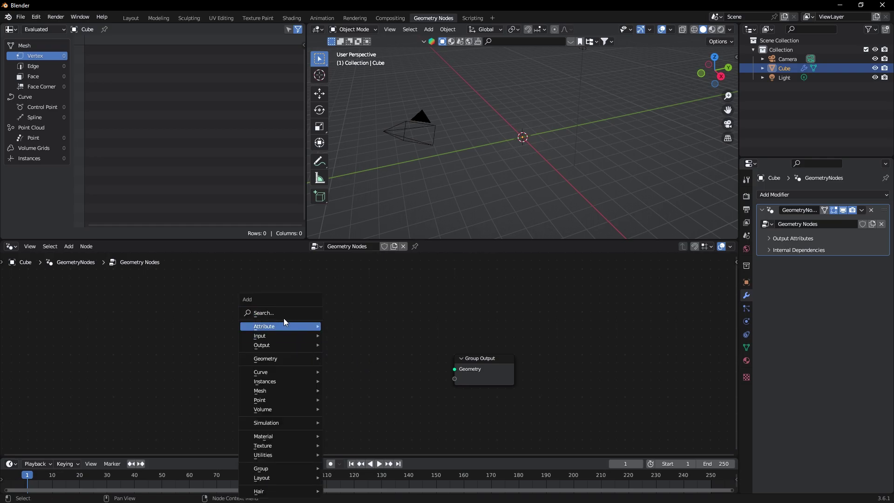
left_click(279, 311)
type("spira")
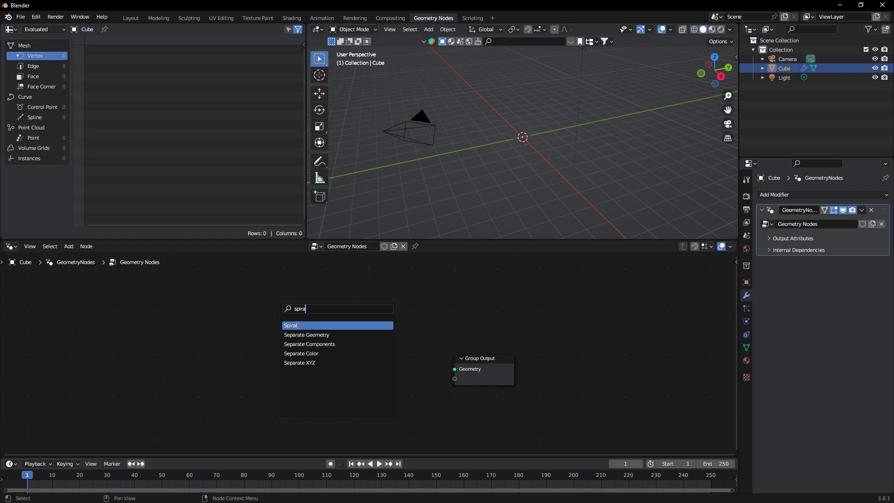
left_click(297, 325)
left_click(247, 352)
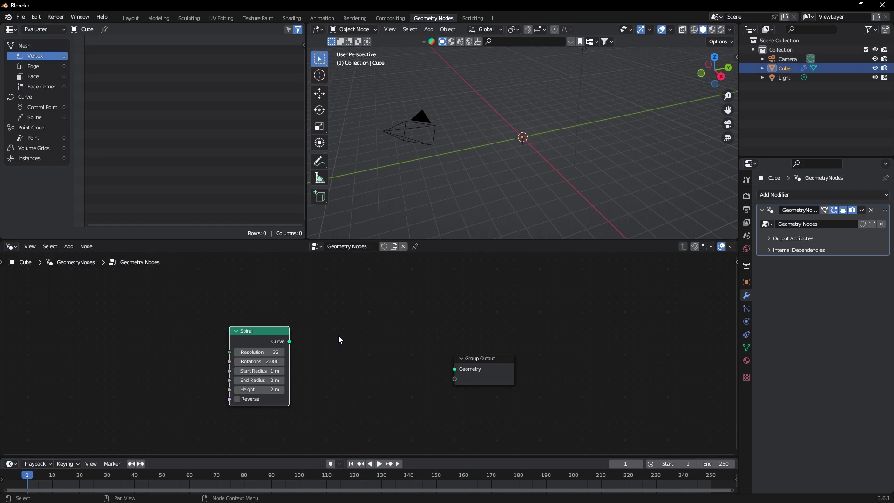
- Add a Transform Geometry node and link Spiral → Transform Geometry → Group Output
key("shift+a")
left_click(322, 312)
type("tran")
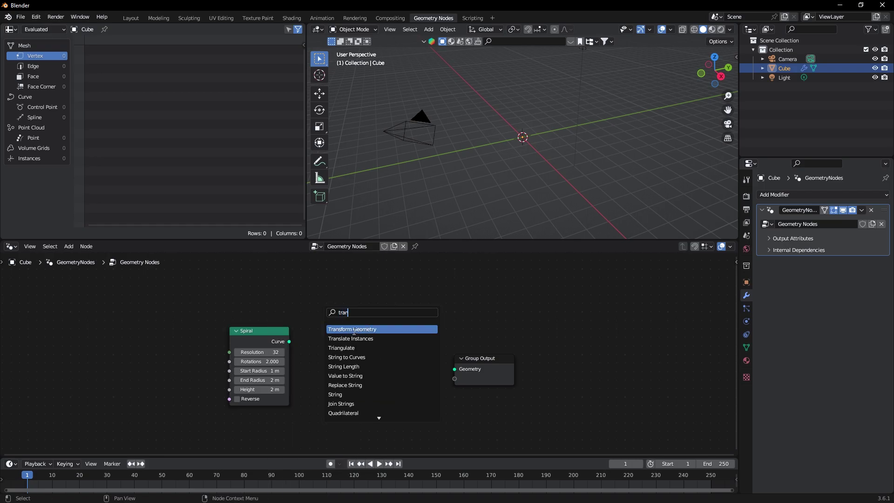
left_click(330, 329)
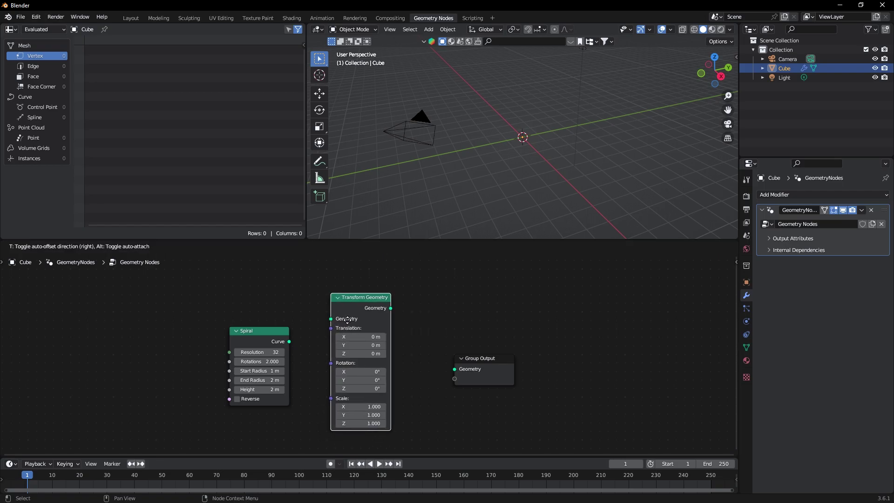
left_click(355, 332)
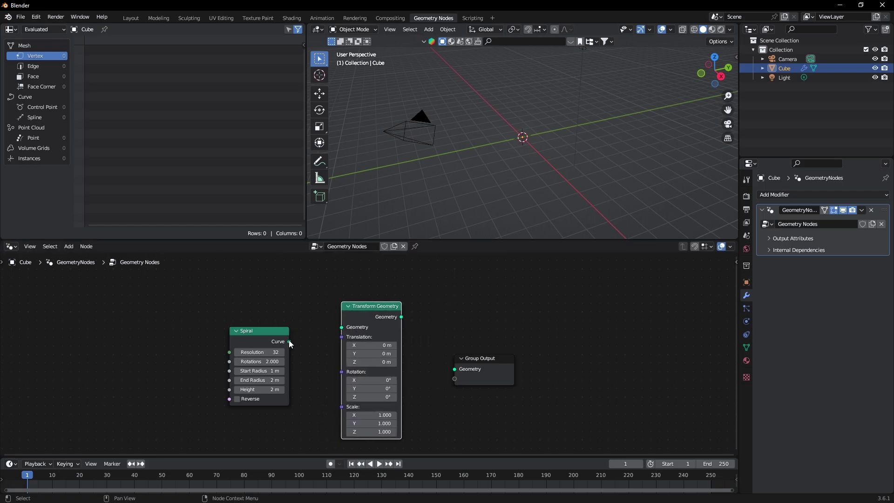
left_click_drag(289, 341, 292, 343)
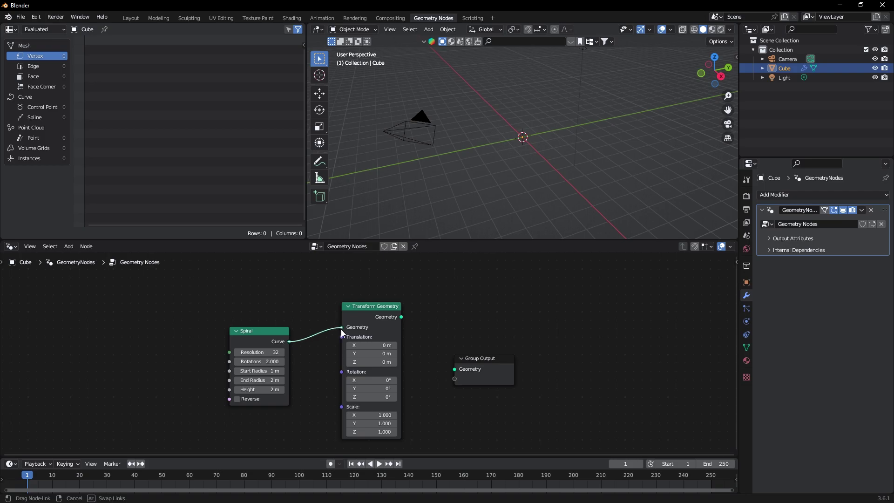
left_click_drag(341, 328, 340, 329)
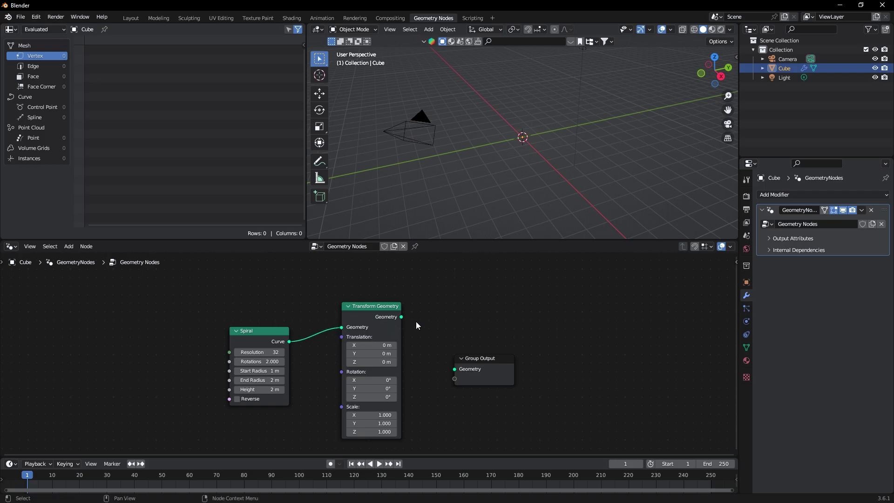
left_click_drag(402, 317, 454, 369)
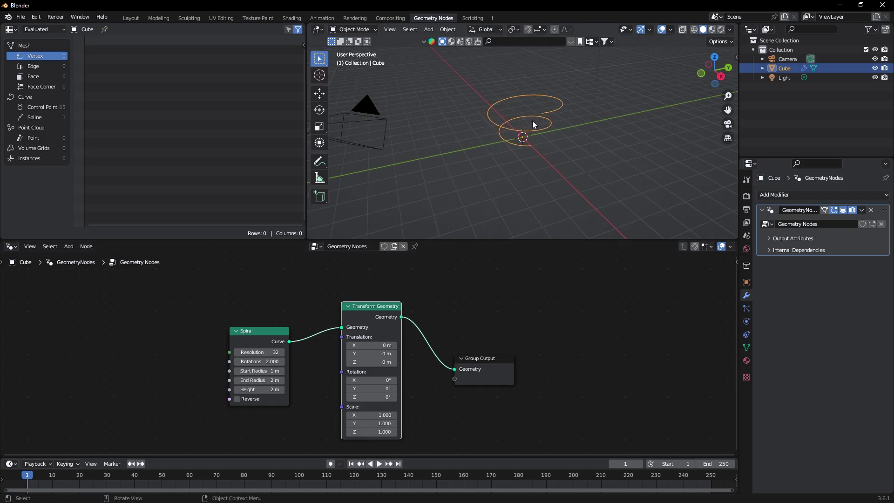
- Set Transform Geometry Rotation X to 90° to stand the spiral upright
scroll(532, 121, "up", 5)
middle_click_drag(590, 139, 554, 187)
mouse_move(390, 381)
left_mouse_down()
mouse_move(374, 381)
mouse_move(388, 381)
left_mouse_up()
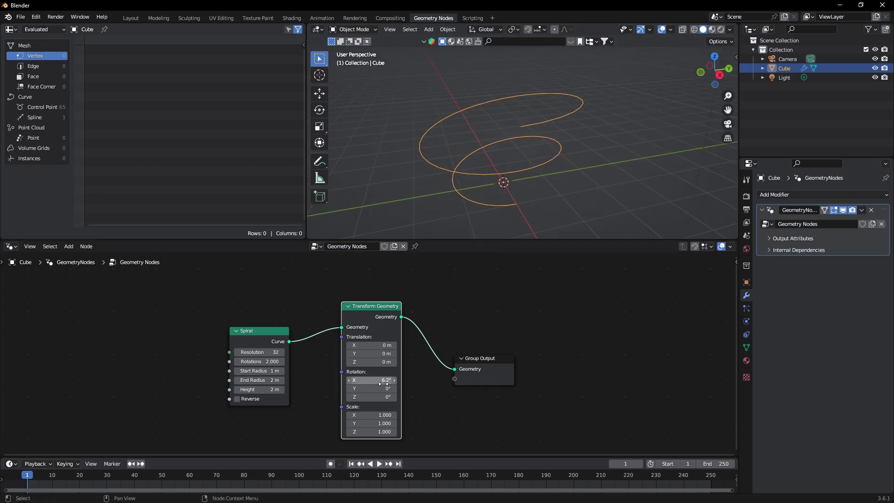
left_click(387, 381)
key("Return")
- Set Scale Z to 0 so the spiral flattens into rings
middle_click_drag(518, 163, 565, 155)
middle_click_drag(560, 219, 470, 224)
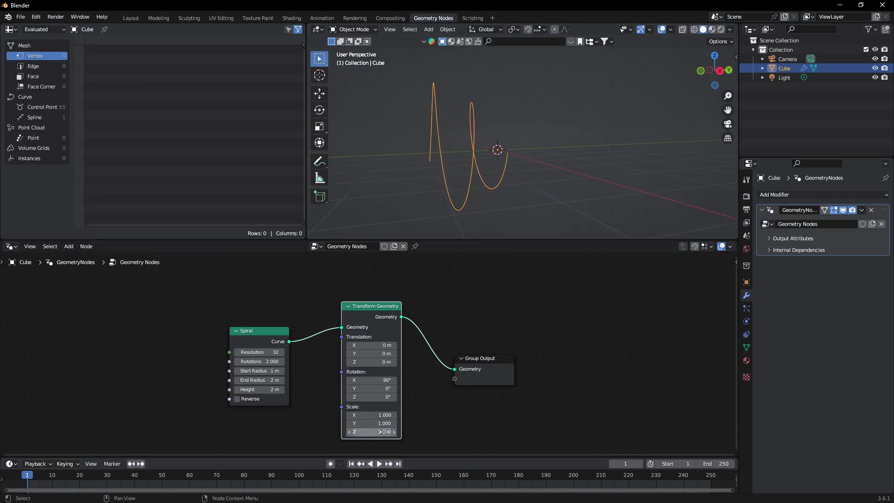
mouse_move(371, 432)
left_mouse_down()
mouse_move(381, 432)
mouse_move(354, 432)
mouse_move(384, 434)
left_mouse_up()
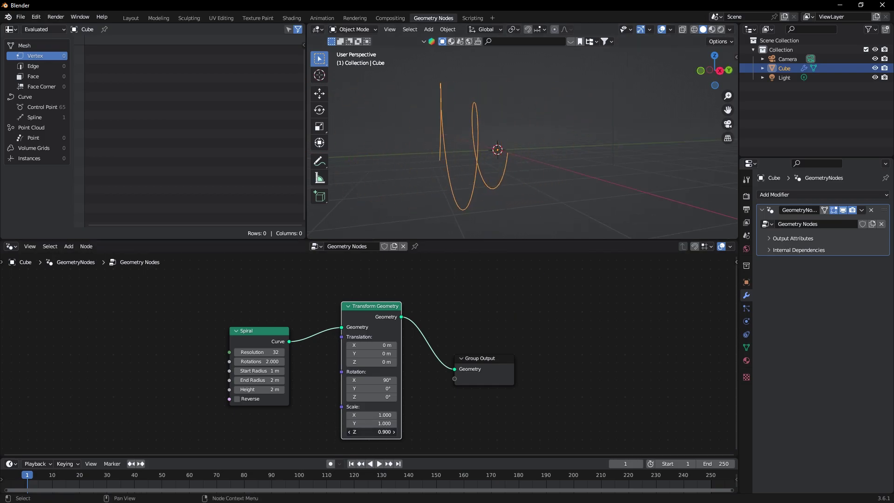
left_click(385, 434)
type("0")
key("Return")
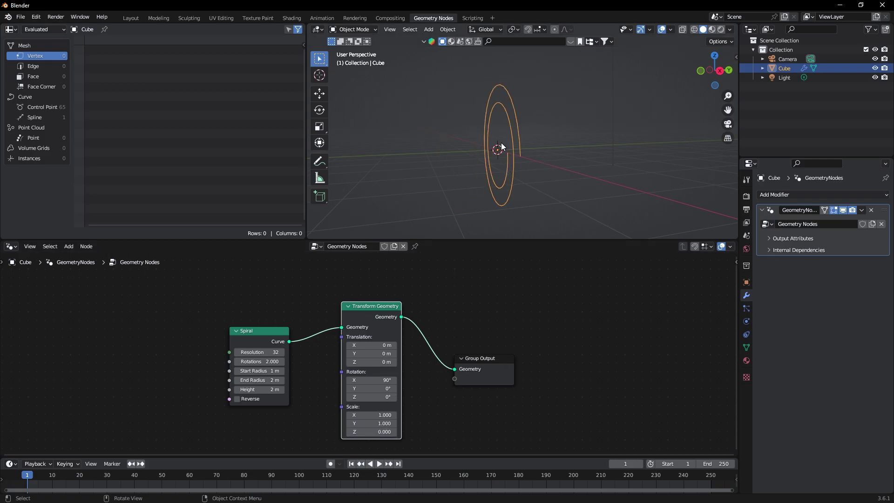
middle_click_drag(501, 144, 605, 162)
left_click(371, 388)
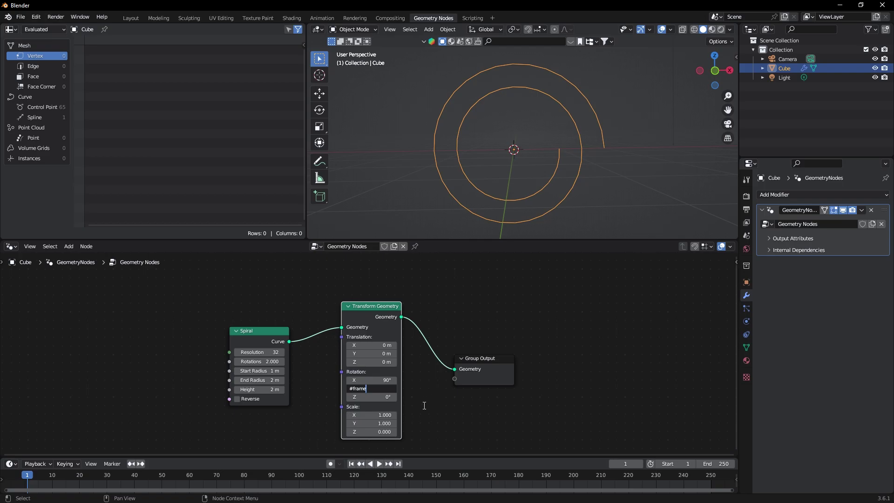
- Apply a #frame driver to Rotation Y and preview the spin
key("Return")
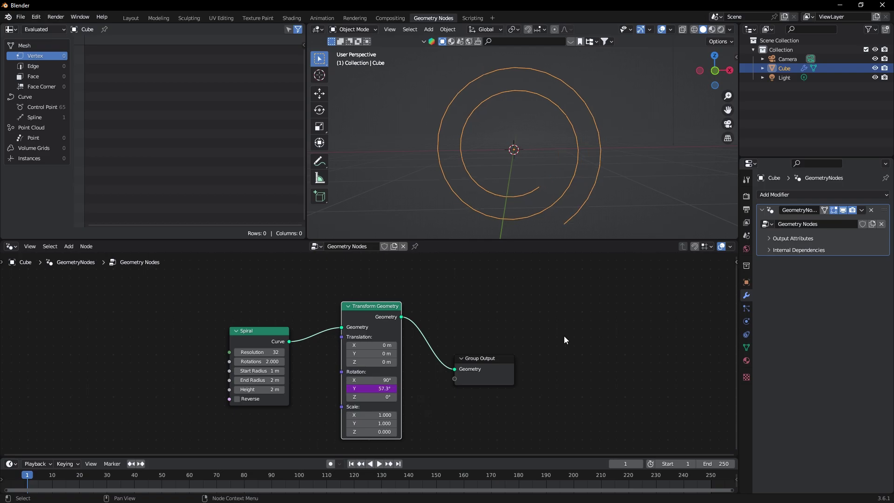
key("space")
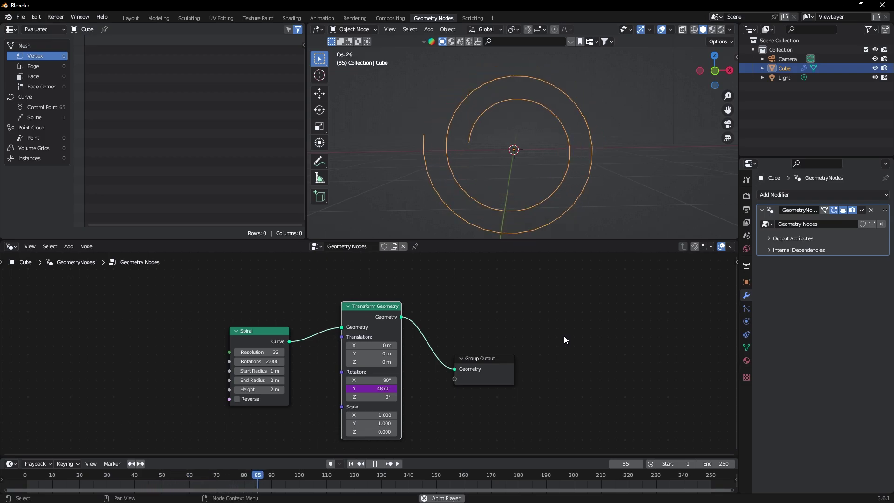
key("Escape")
- Change the Rotation Y driver to #frame/2, preview it, and move Group Output right
double_click(371, 388)
type("#")
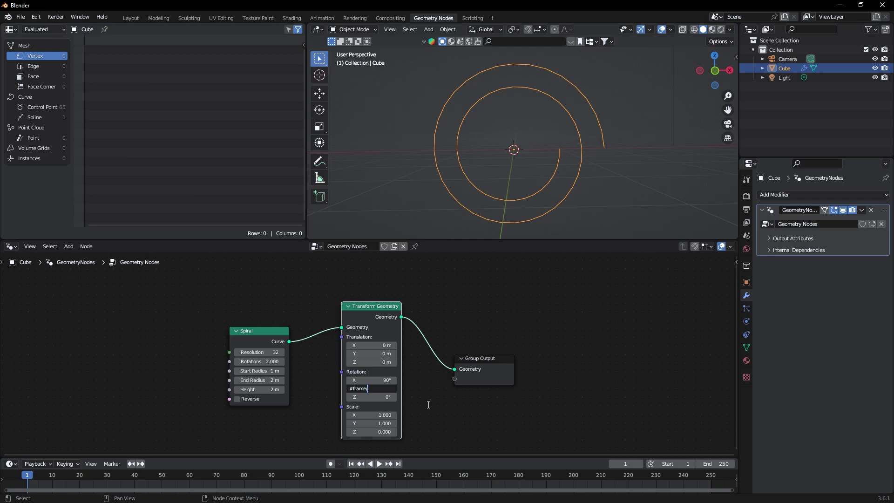
type("frame/2")
key("Return")
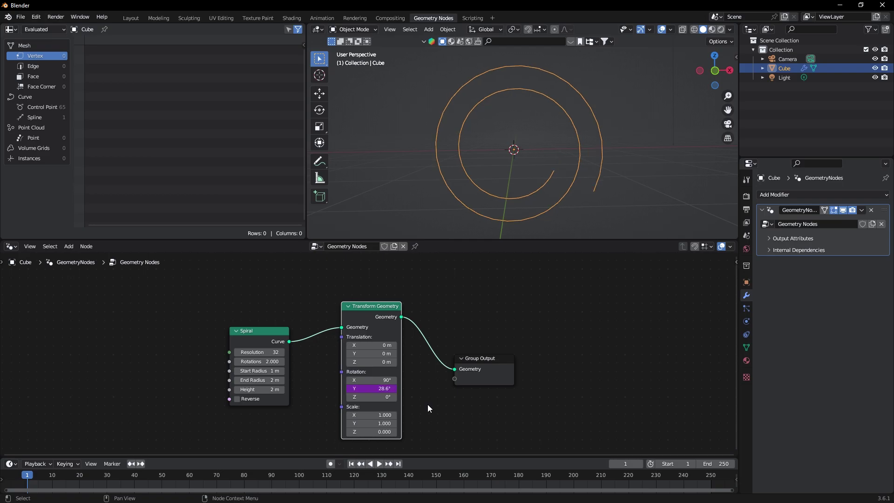
key("space")
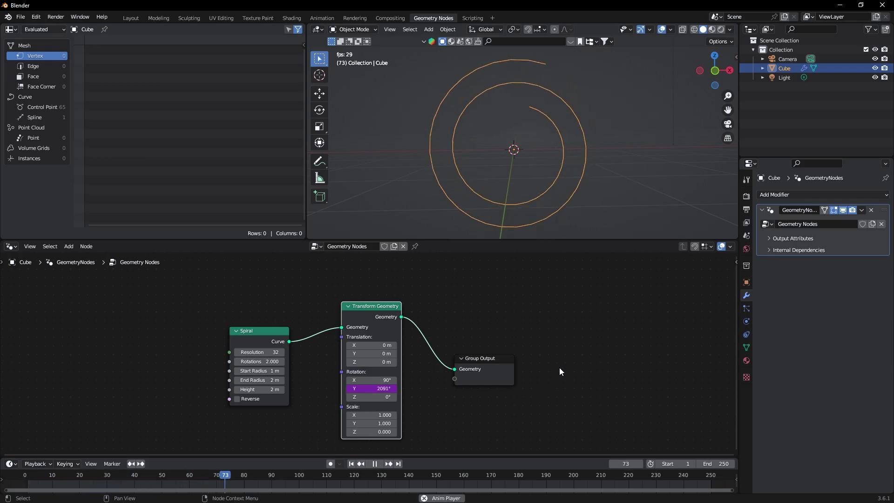
key("Escape")
left_click_drag(488, 357, 616, 350)
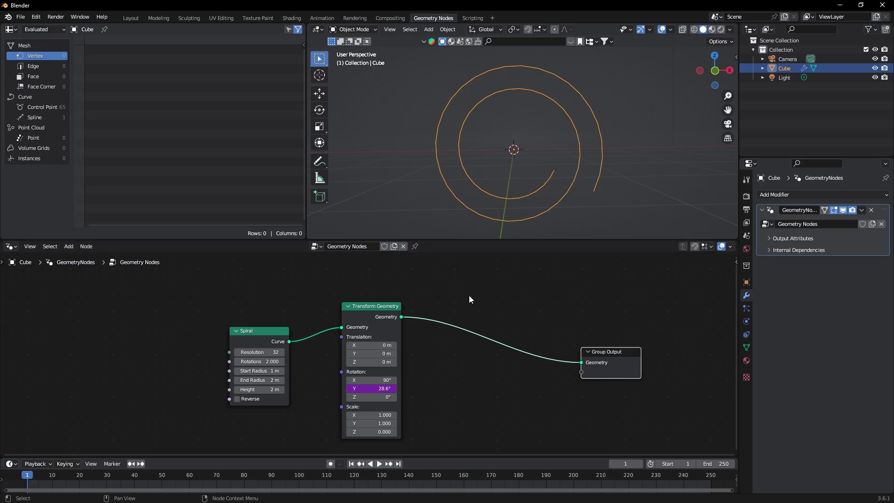
- Insert a Trim Curve node on the link before Group Output
key("shift+a")
left_click(468, 296)
type("trim")
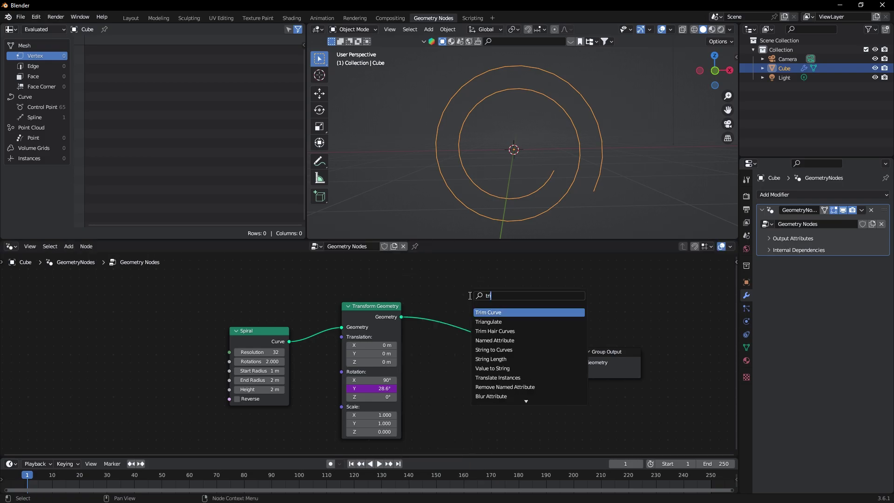
left_click(487, 313)
left_click(478, 331)
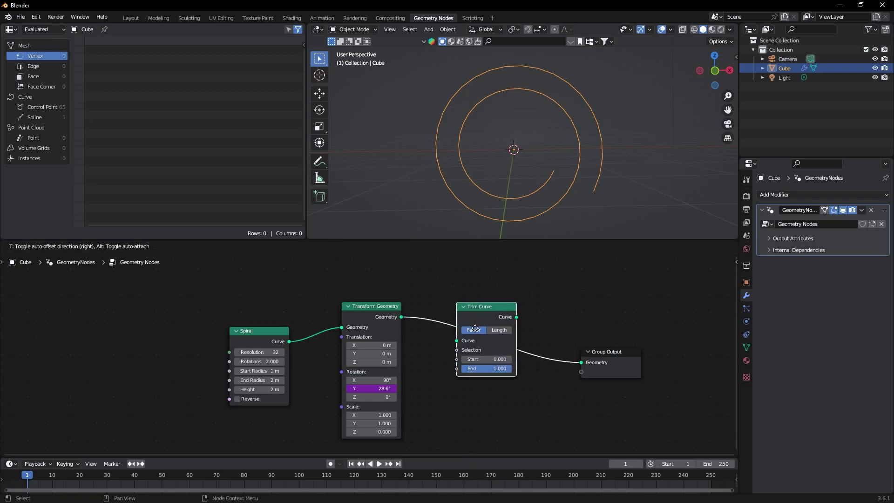
- Set the Spiral Start Radius to 0 m and preview playback
left_click(273, 371)
type("0")
key("Return")
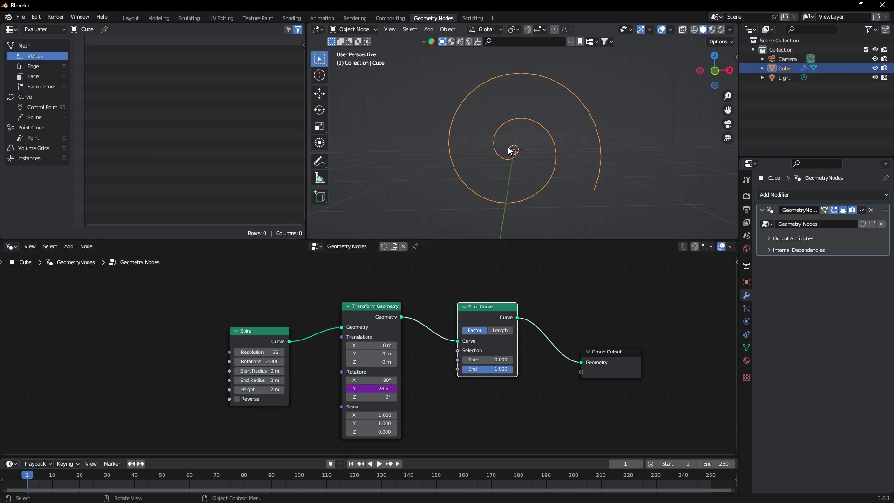
key("space")
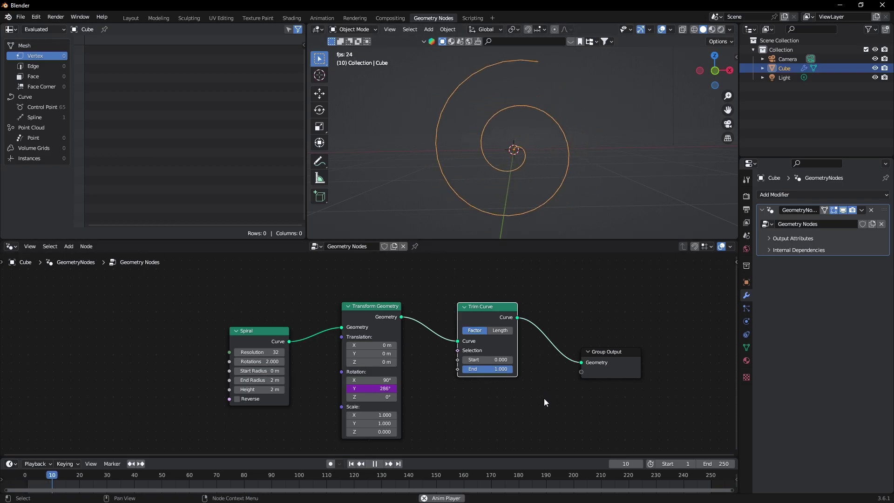
key("Escape")
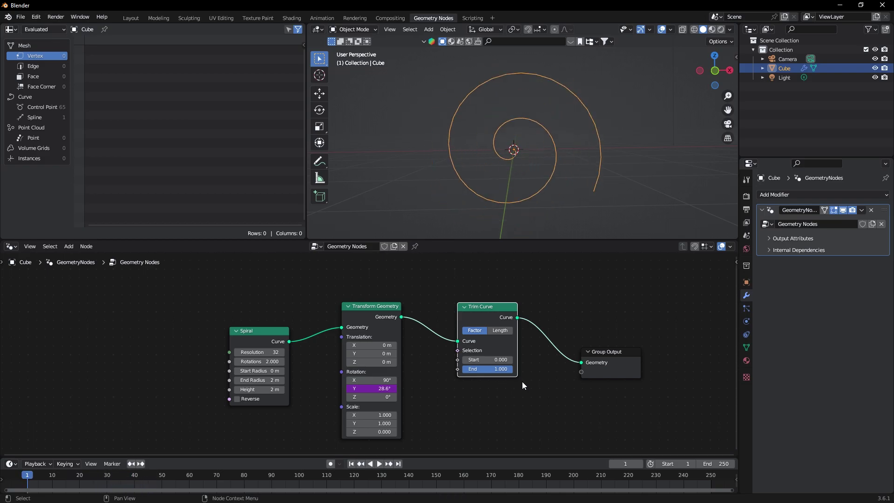
- Keyframe Trim Curve End at 0 and test playback
left_click(495, 369)
key("Return")
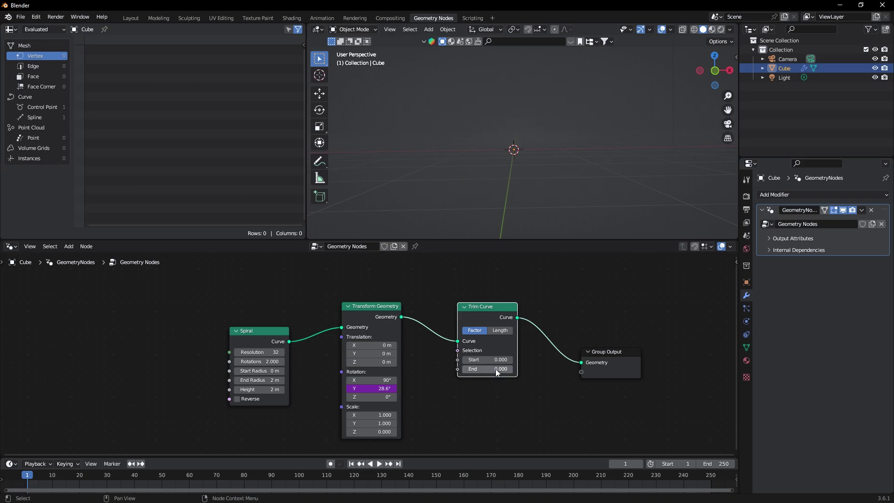
key("i")
key("space")
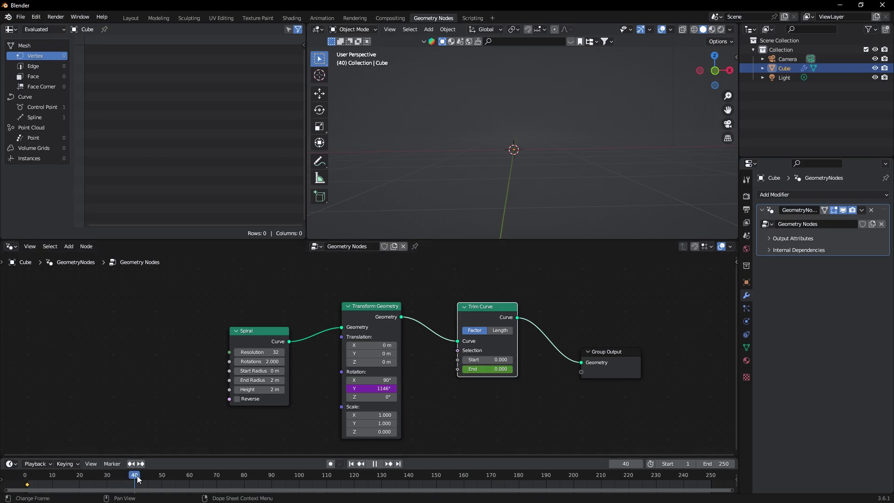
key("space")
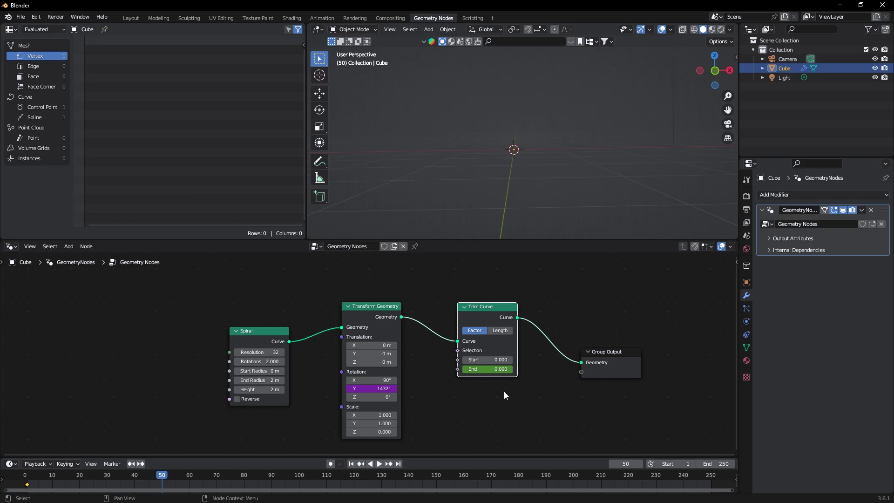
- Keyframe Trim Curve End at 0.100 on frame 50
left_click(498, 369)
type("0.01")
key("Return")
key("i")
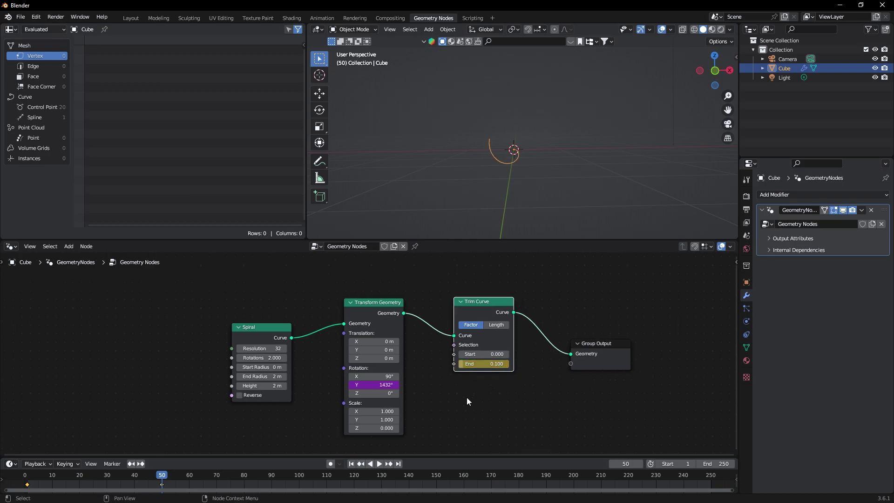
- Move the End keyframes in the timeline to around frames 60–90 and scrub to check
left_click(190, 477)
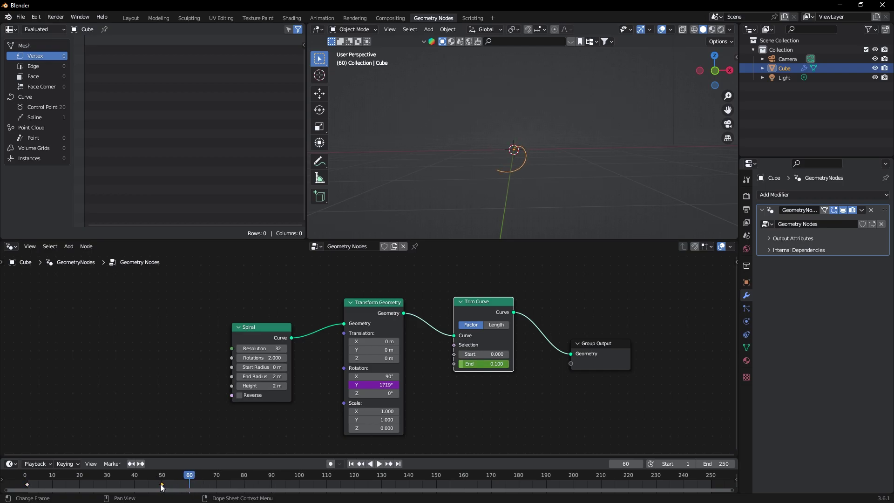
key("g")
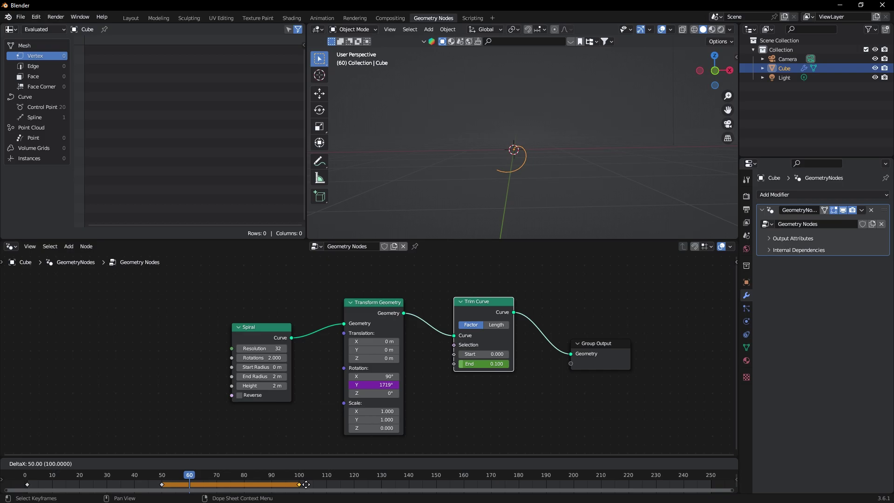
left_click(266, 480)
key("shift+Left")
key("space")
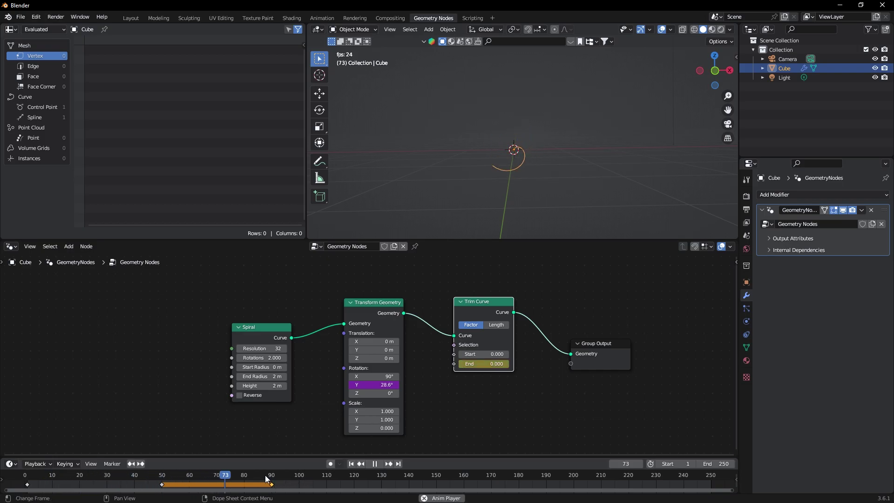
left_click_drag(298, 477, 437, 477)
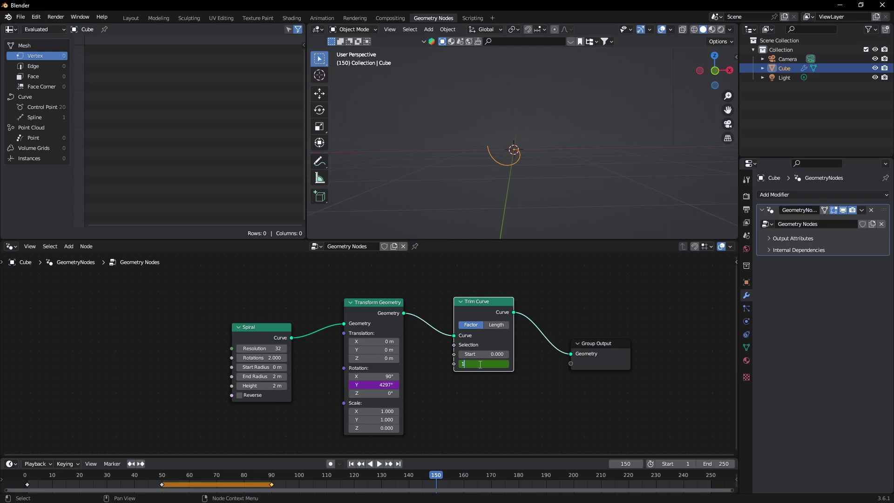
- Keyframe Trim Curve End at 1 on frame 150 and play back the full growth
key("Return")
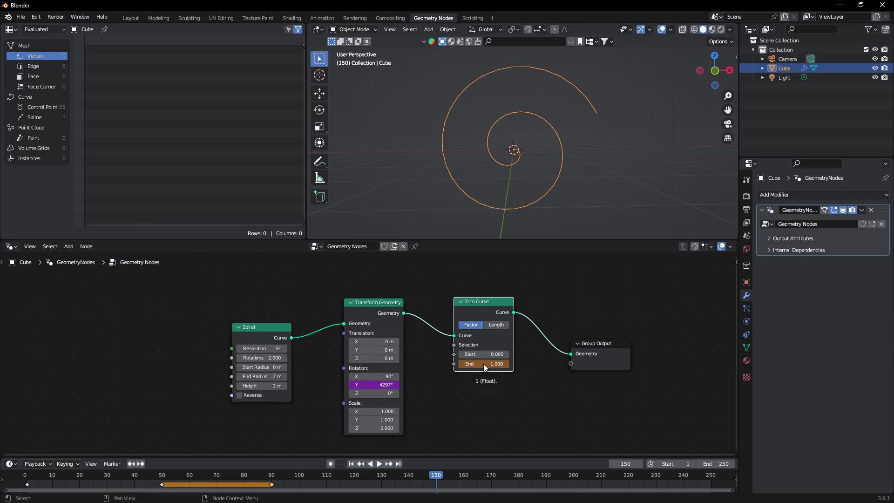
key("i")
key("shift+Left")
key("space")
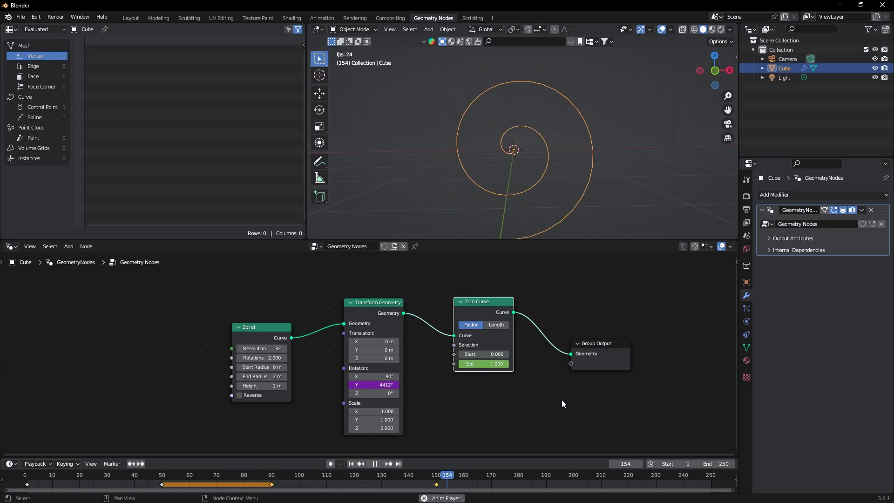
key("space")
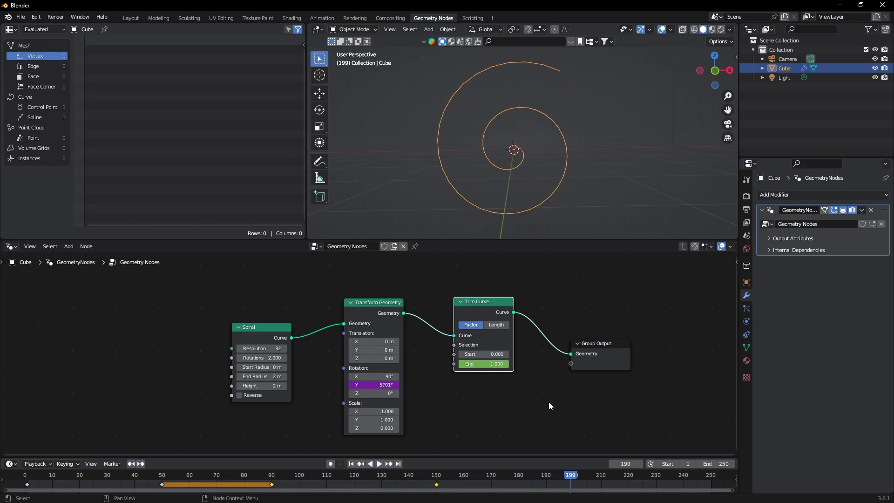
- Keyframe Start Radius at frame 90, then at 2 m on frame 150
left_click_drag(214, 478, 272, 476)
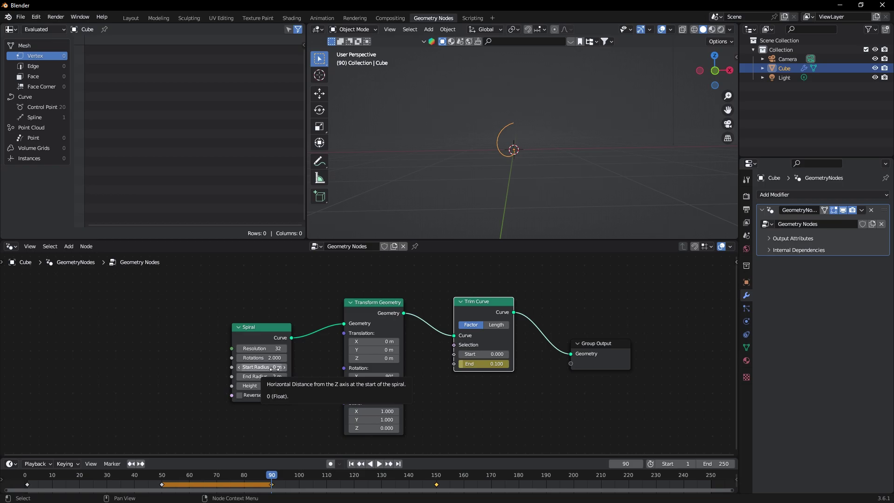
key("i")
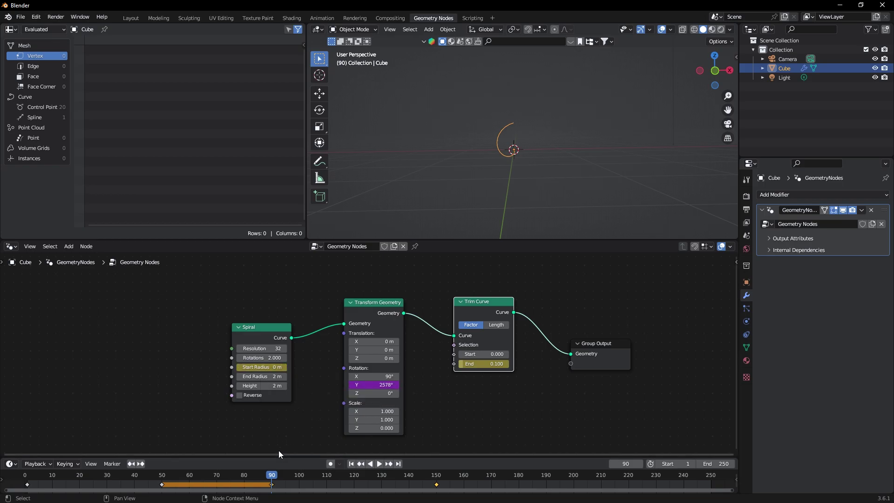
left_click_drag(275, 478, 436, 478)
left_click(278, 367)
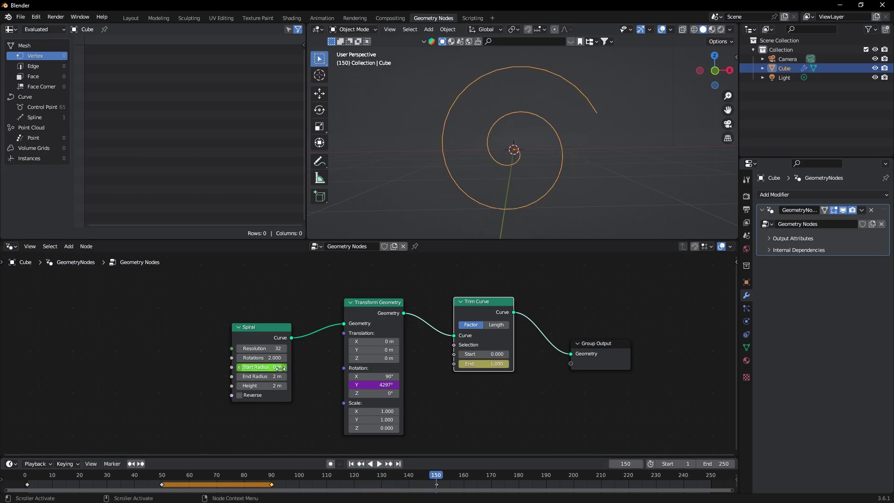
type("2")
key("Return")
key("i")
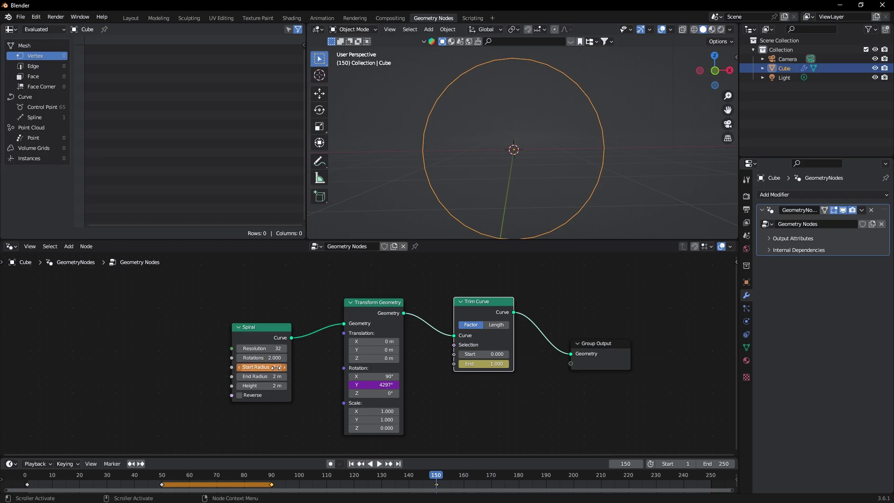
- Keyframe Spiral Rotations at frame 90 and play back the spiral closing into a circle
left_click(275, 478)
left_click_drag(275, 478, 273, 479)
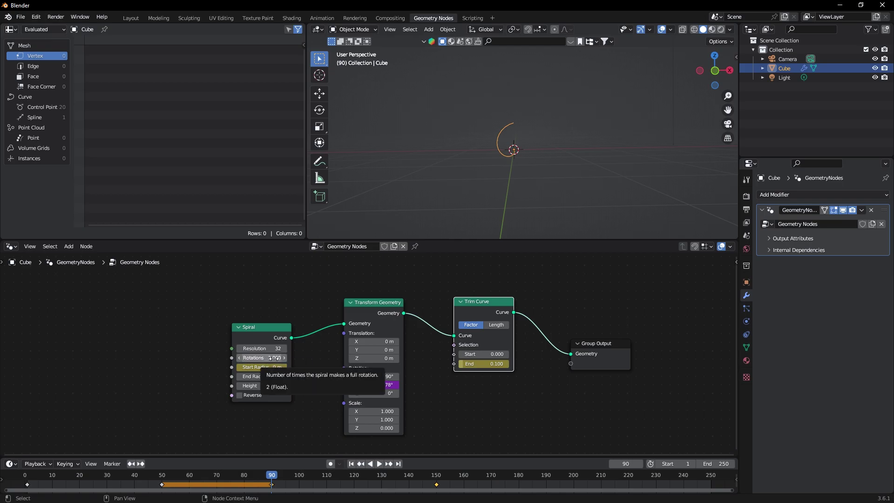
key("i")
key("space")
left_click(437, 475)
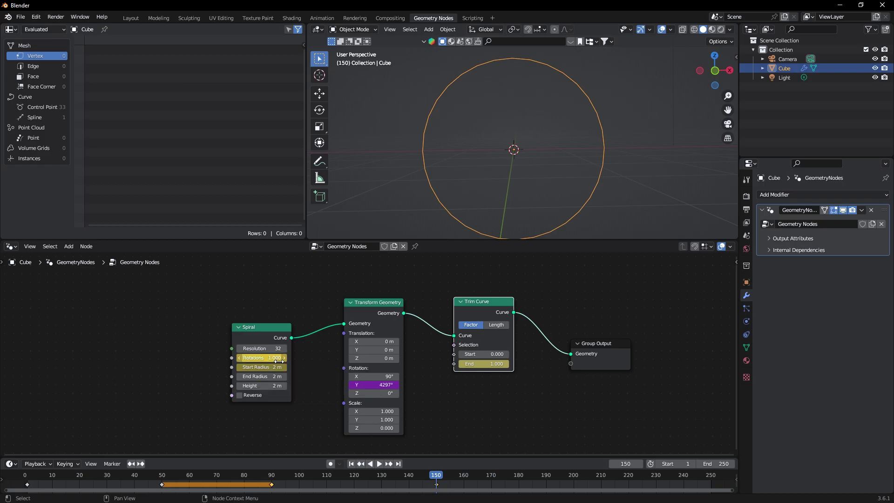
key("shift+Left")
key("space")
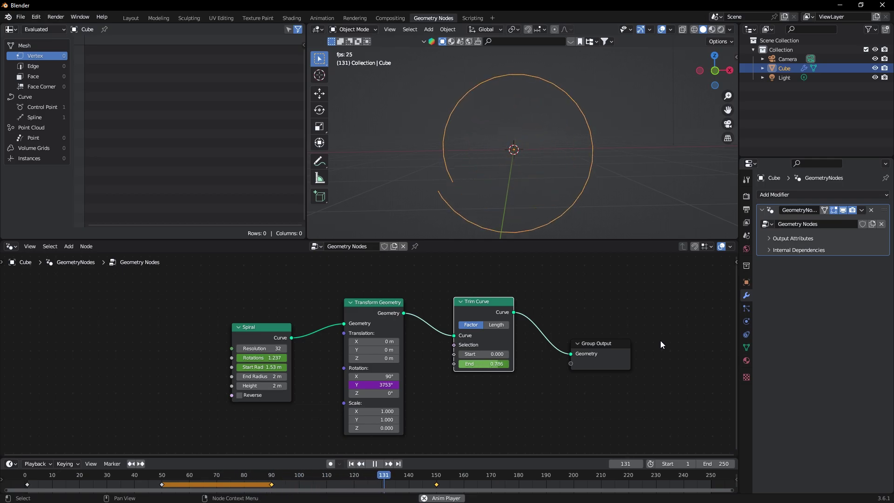
left_click(672, 332)
key("Escape")
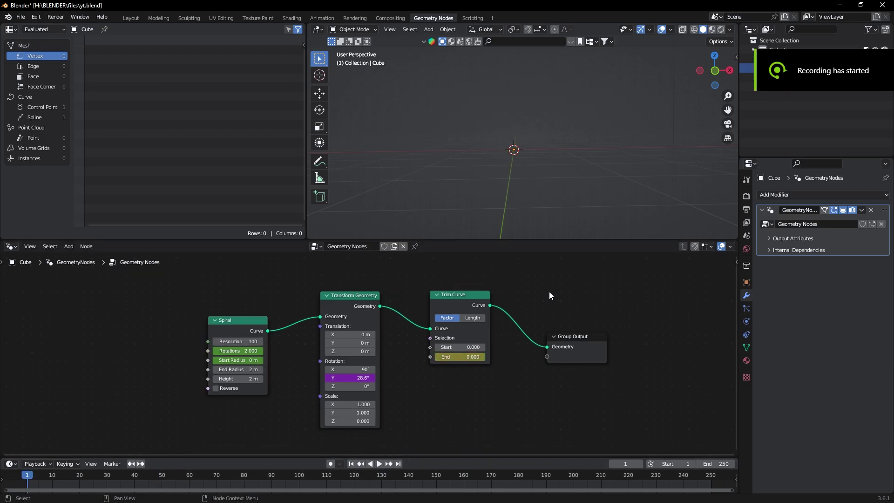
key("space")
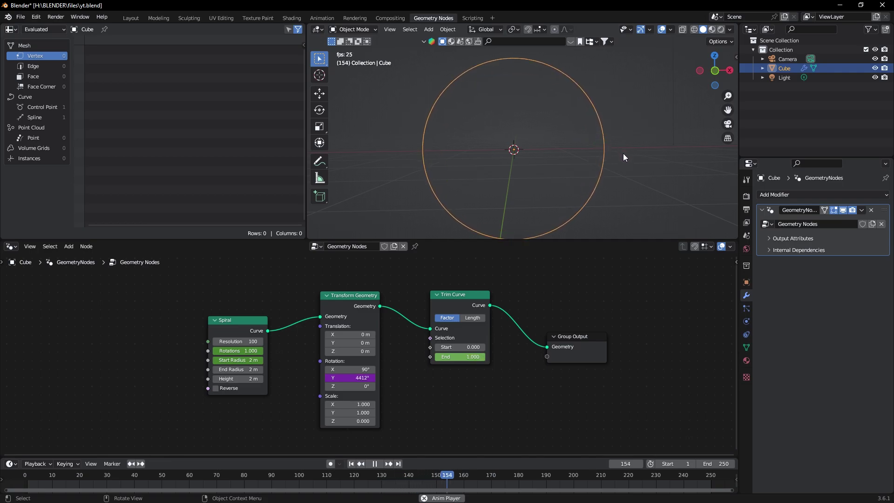
- Insert a Set Position node between Trim Curve and Group Output
key("Escape")
left_click_drag(572, 336, 718, 348)
key("shift+a")
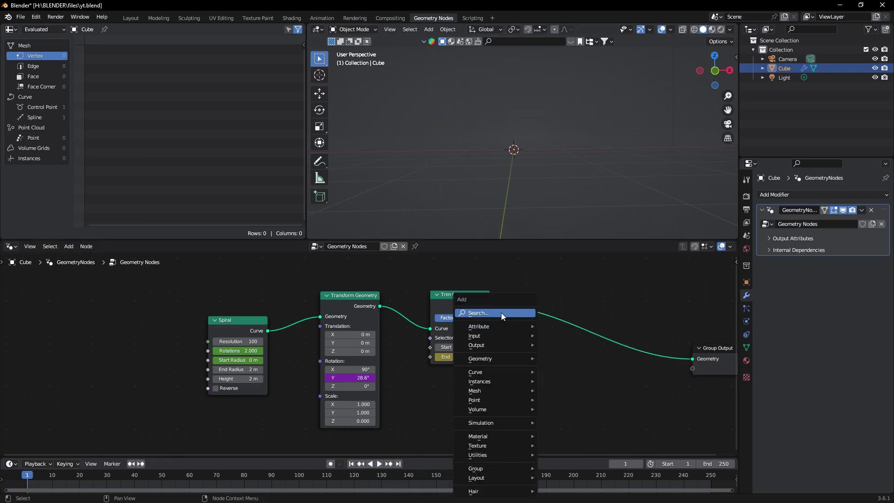
type("set")
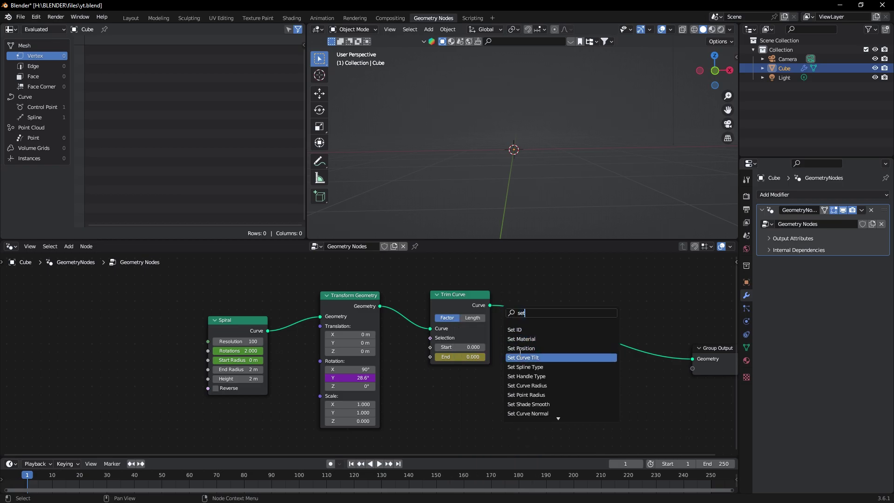
left_click(536, 357)
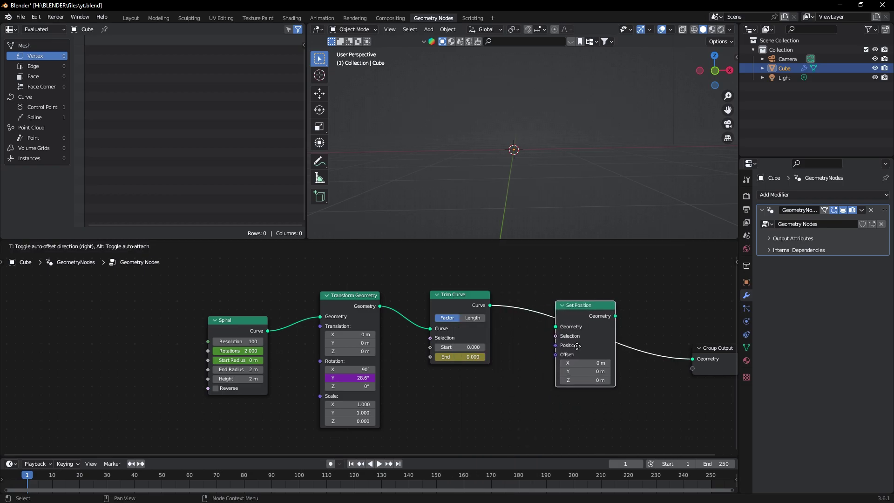
left_click(578, 350)
scroll(586, 339, "up", 1)
- Add a Noise Texture and feed its Fac through a Vector Math node into Offset
key("shift+a")
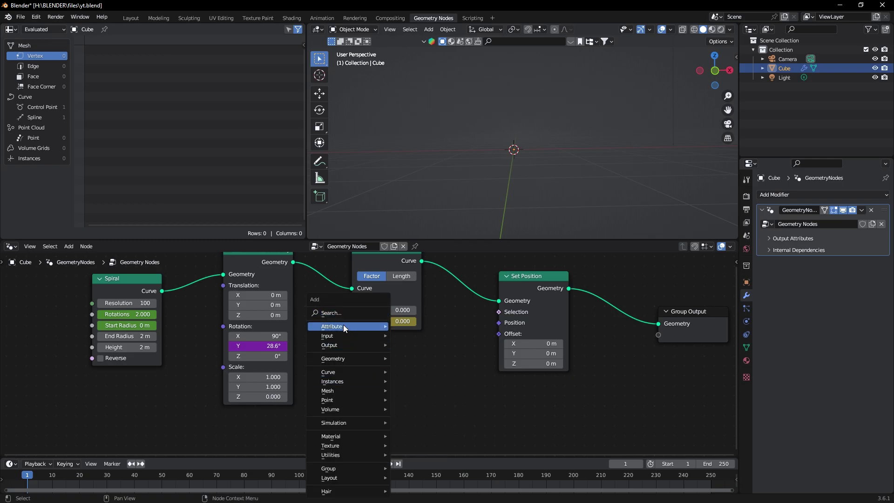
type("noise")
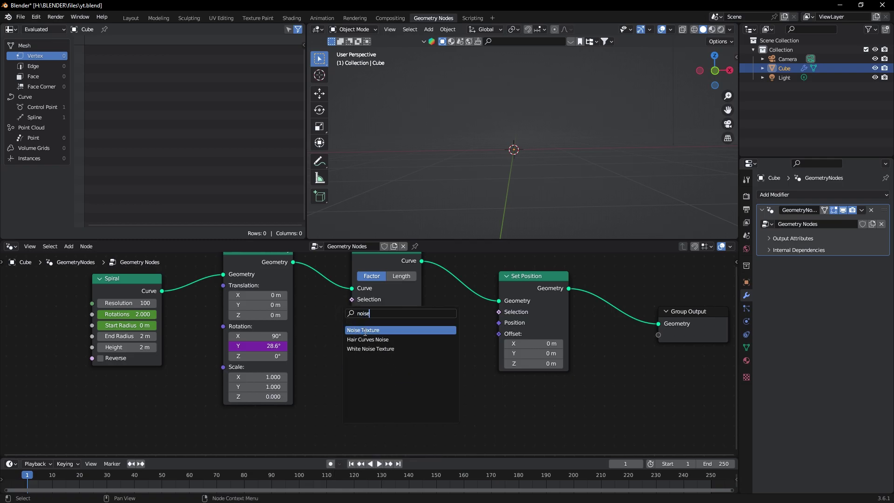
left_click(365, 332)
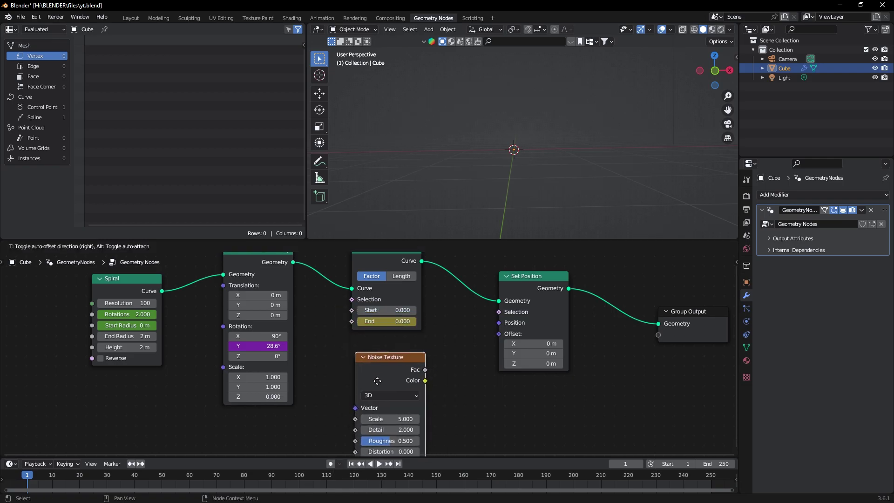
left_click(381, 377)
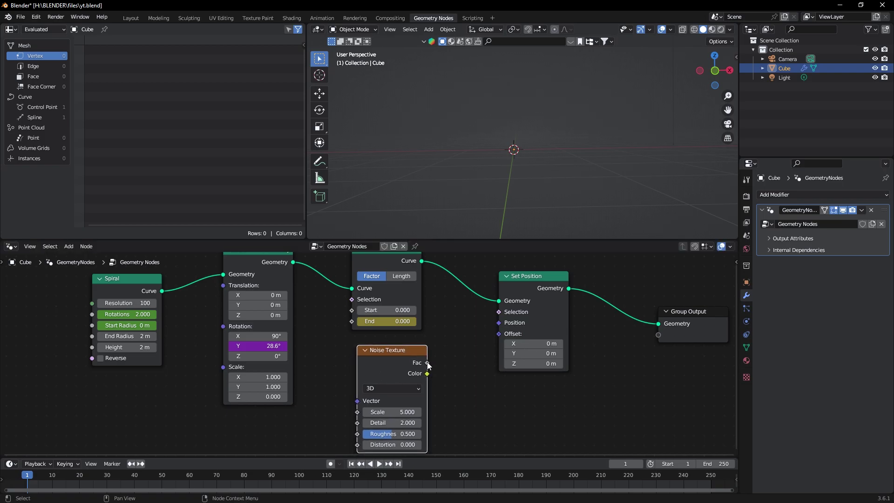
left_click_drag(427, 363, 452, 352)
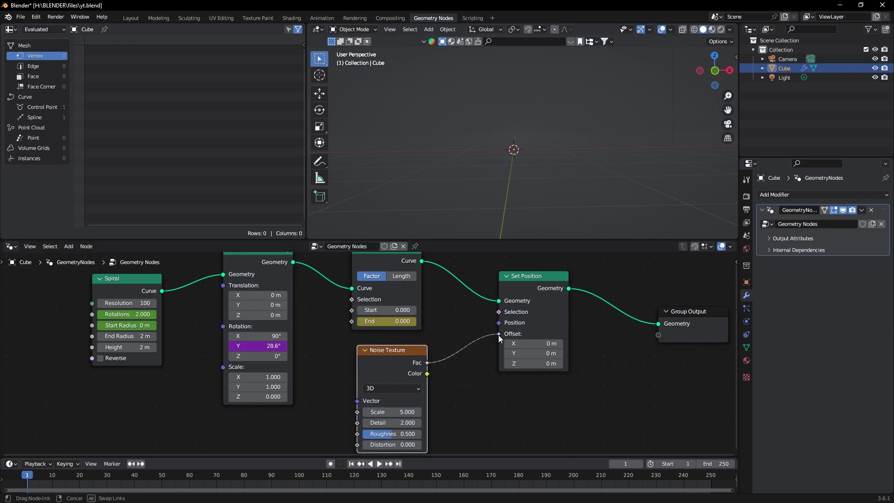
left_click_drag(498, 334, 431, 313)
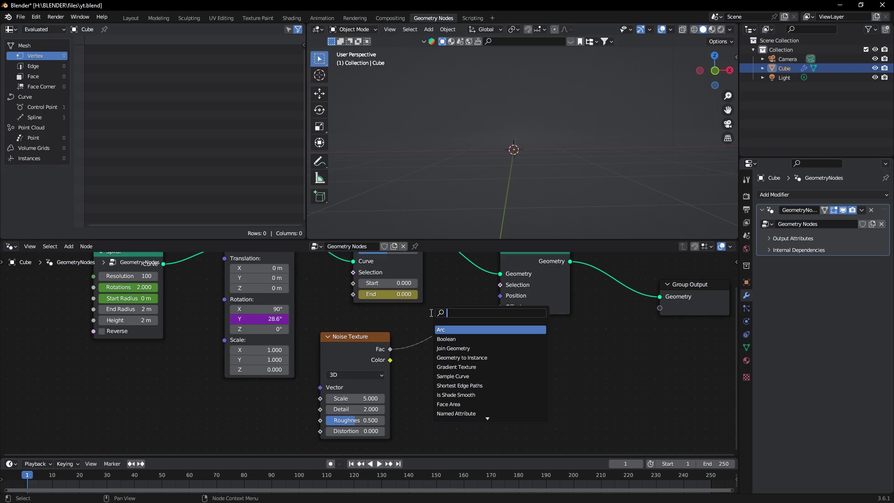
type("vec")
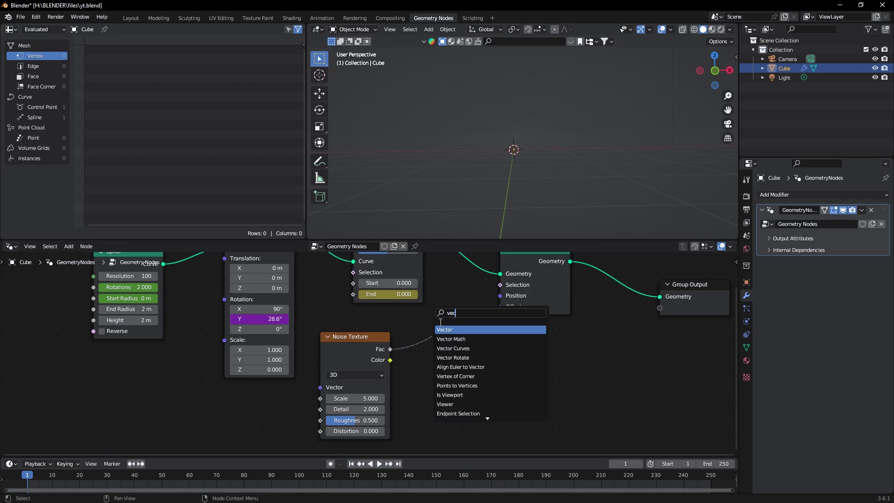
left_click(457, 338)
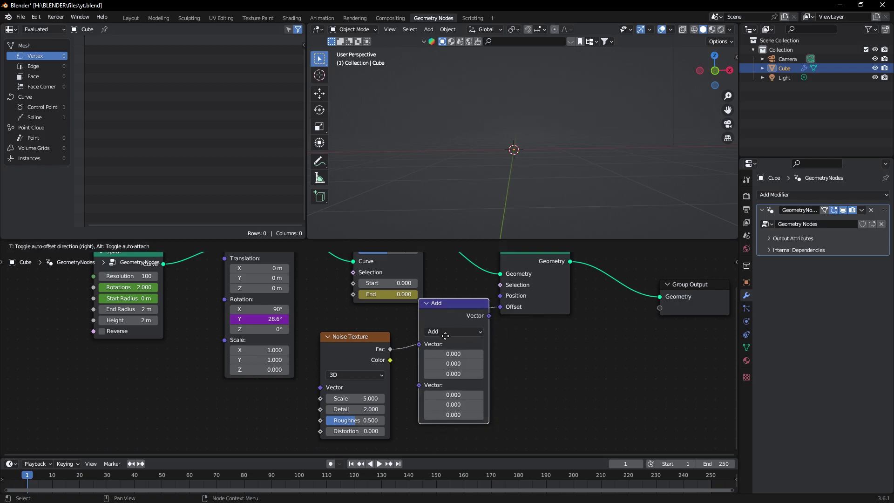
left_click(454, 341)
- Set the Vector Math to Multiply by (0.3, 0, 0.3) and preview the wobble
left_click(456, 344)
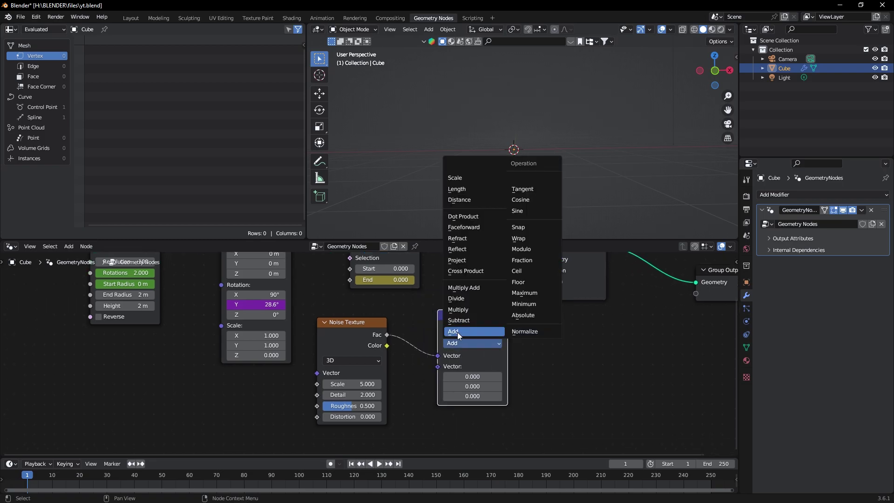
left_click(466, 309)
left_click(475, 390)
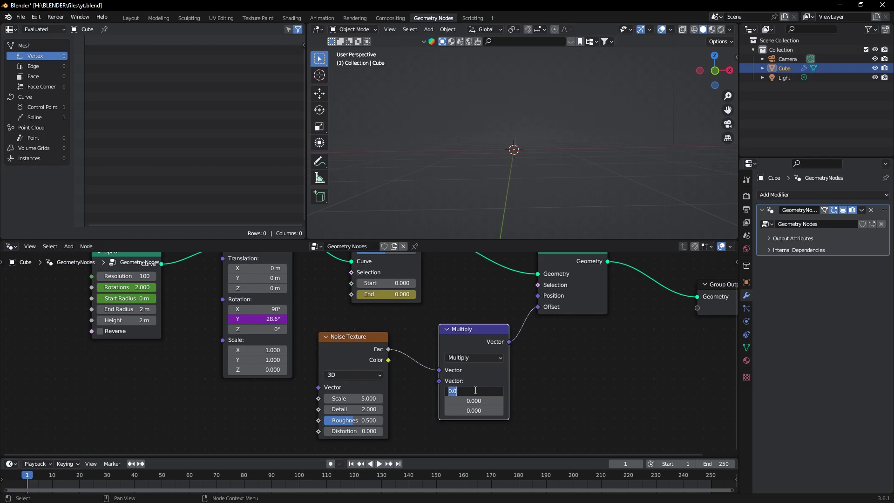
key("Return")
left_click(477, 409)
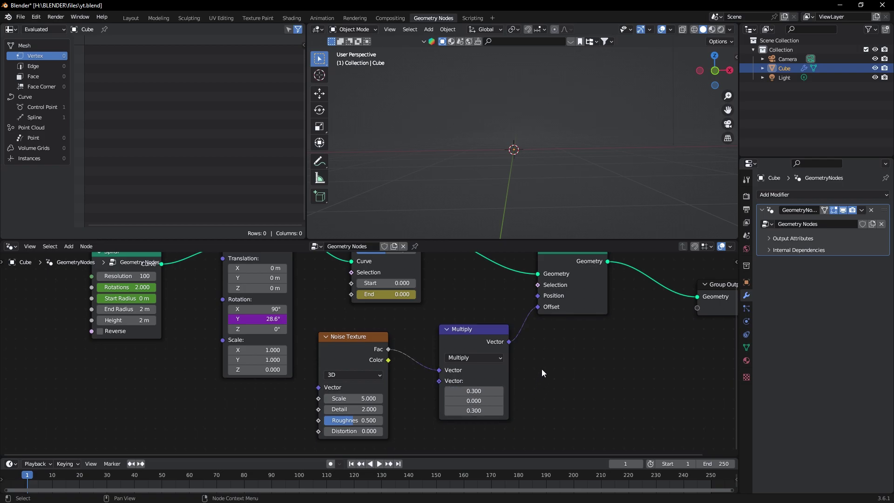
key("space")
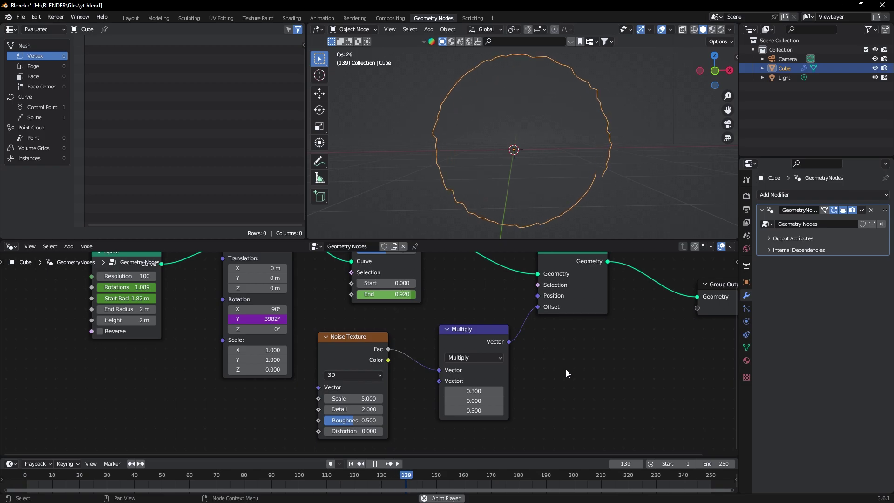
- Switch the Noise Texture to 4D with Scale 0.8 and Detail 5, then play it
key("Escape")
left_click(328, 376)
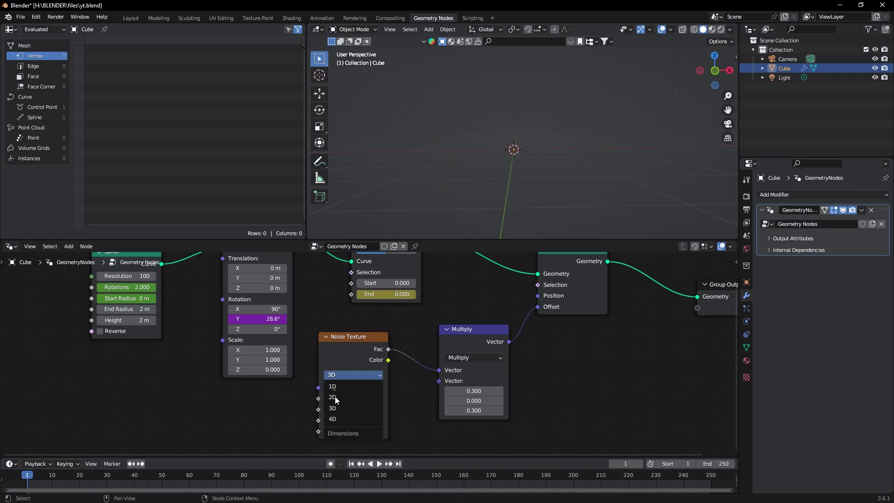
left_click(333, 419)
left_click(354, 408)
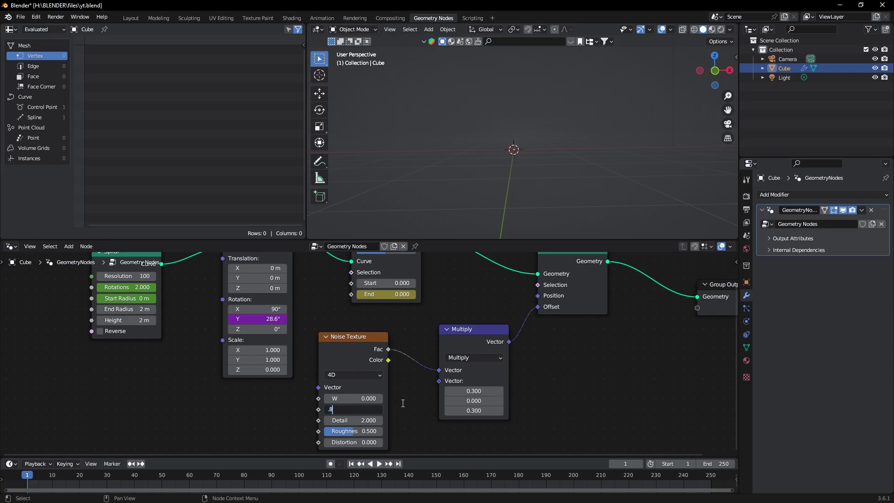
type(".8")
key("Return")
left_click(363, 421)
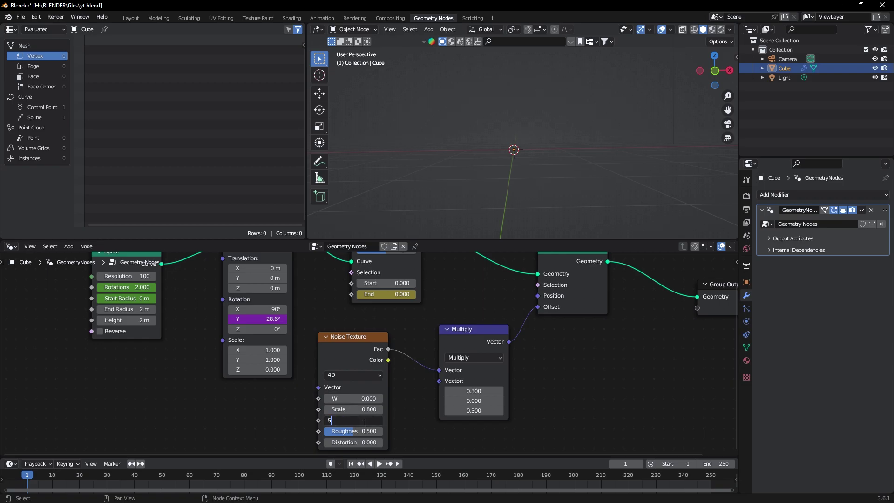
key("Return")
key("space")
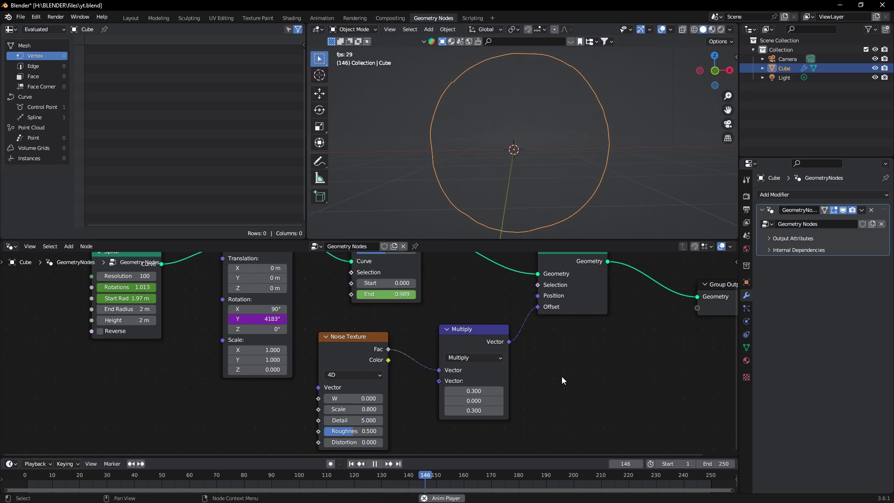
- Add a Scene Time node, link Seconds to the Noise Texture W input, and preview
key("Escape")
key("shift+a")
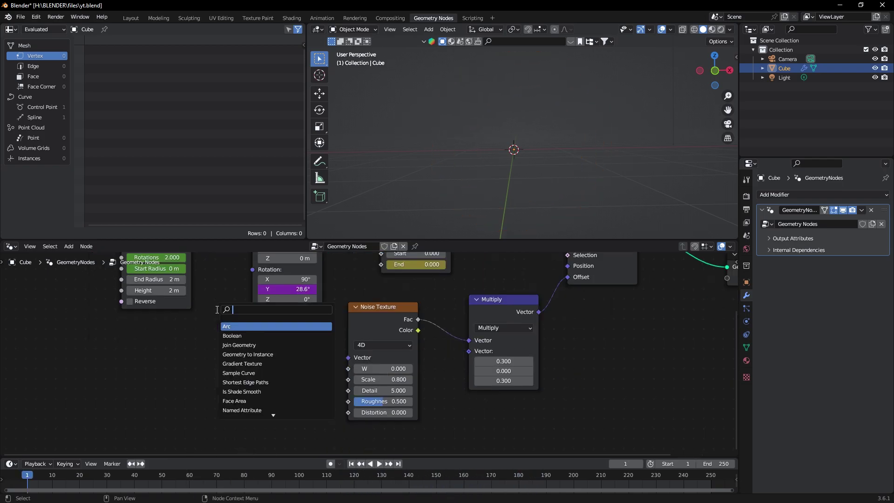
type("sce")
left_click(245, 327)
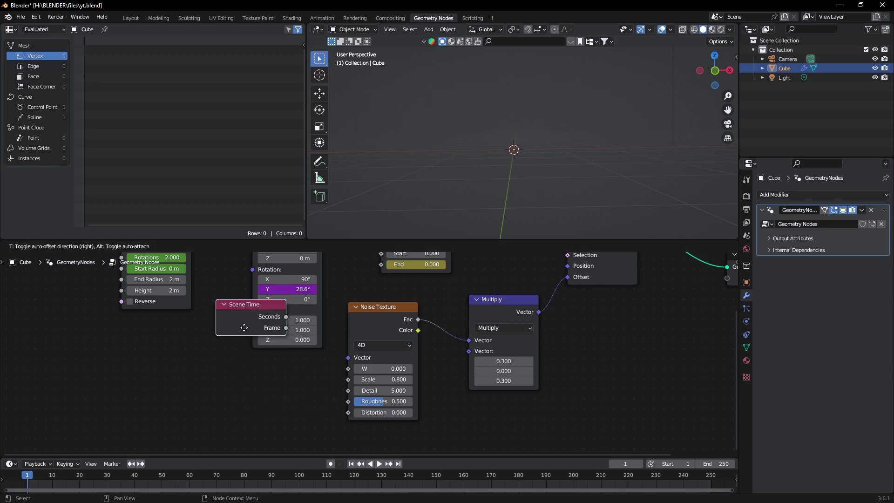
left_click(299, 394)
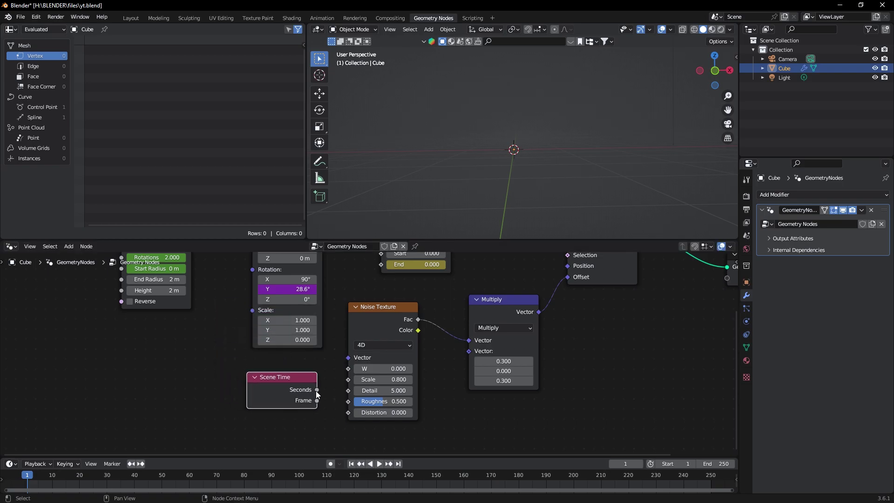
left_click_drag(317, 391, 332, 377)
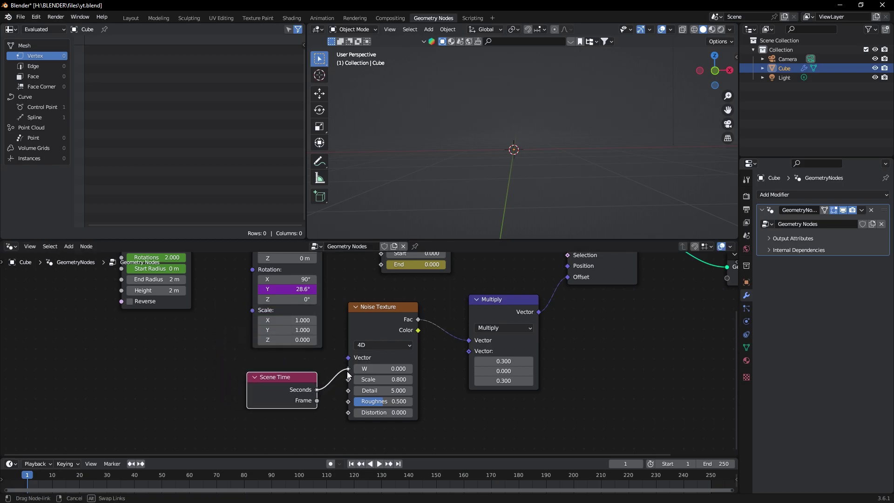
left_click_drag(347, 374, 348, 369)
key("space")
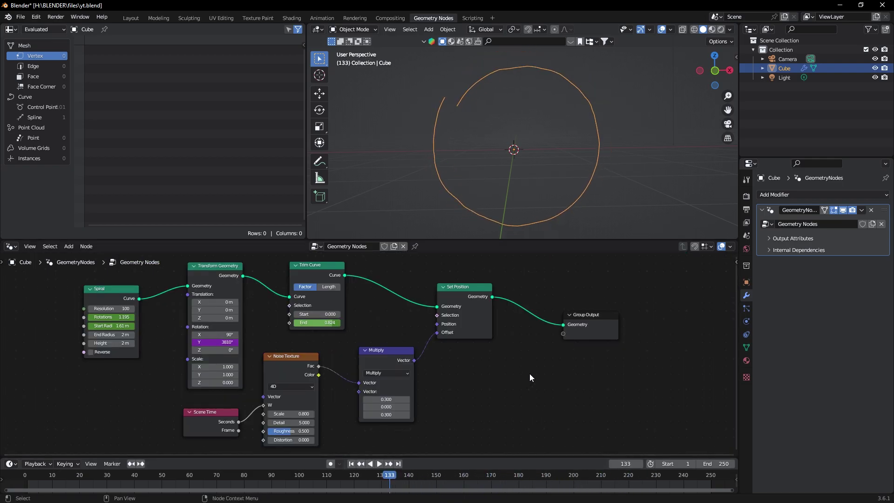
key("shift+Left")
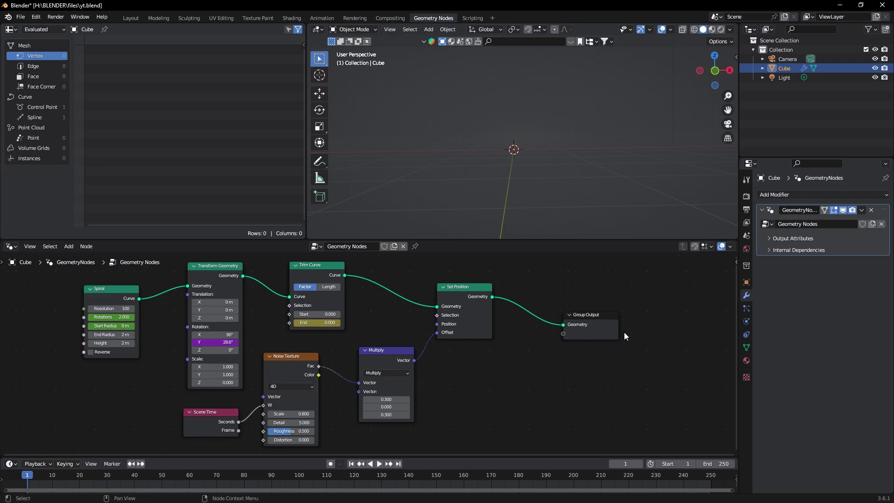
- Insert a Curve to Mesh node between Set Position and Group Output
left_click_drag(582, 314, 727, 336)
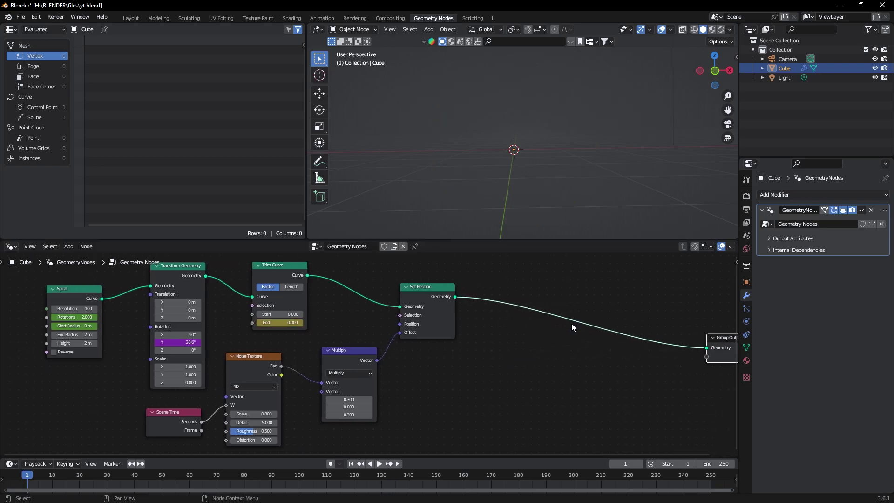
key("shift+a")
type("curve t")
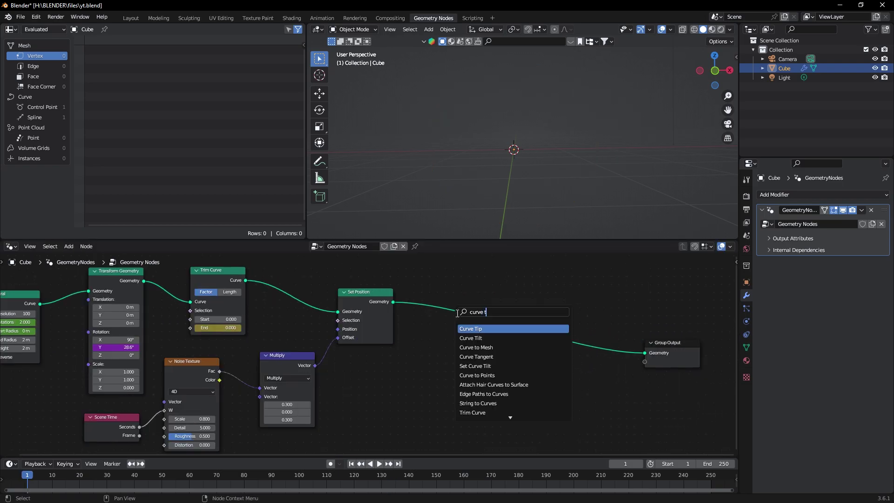
left_click(476, 347)
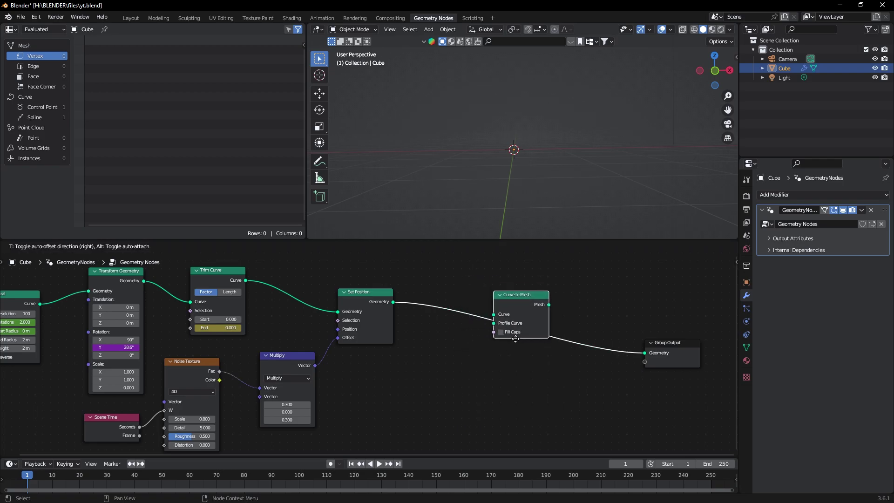
left_click(515, 338)
left_click_drag(516, 300, 499, 307)
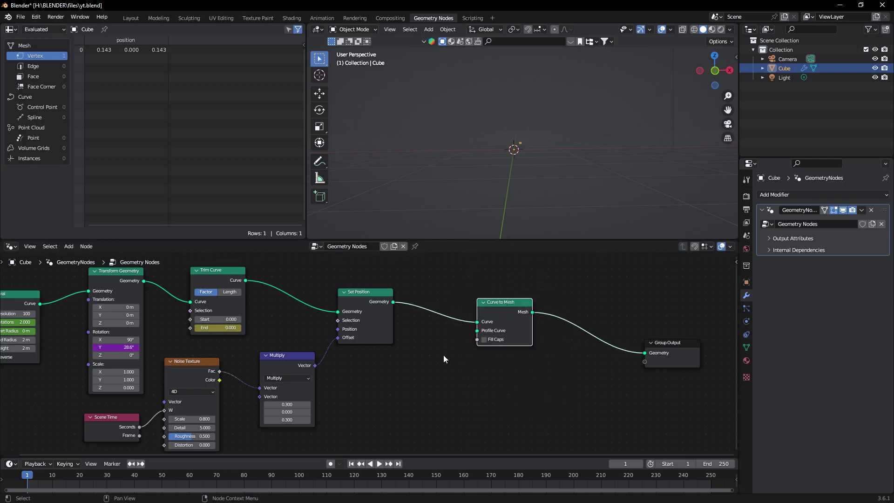
- Add a Curve Circle below it and connect it to Curve to Mesh's Profile Curve
key("shift+a")
type("curve c")
key("Return")
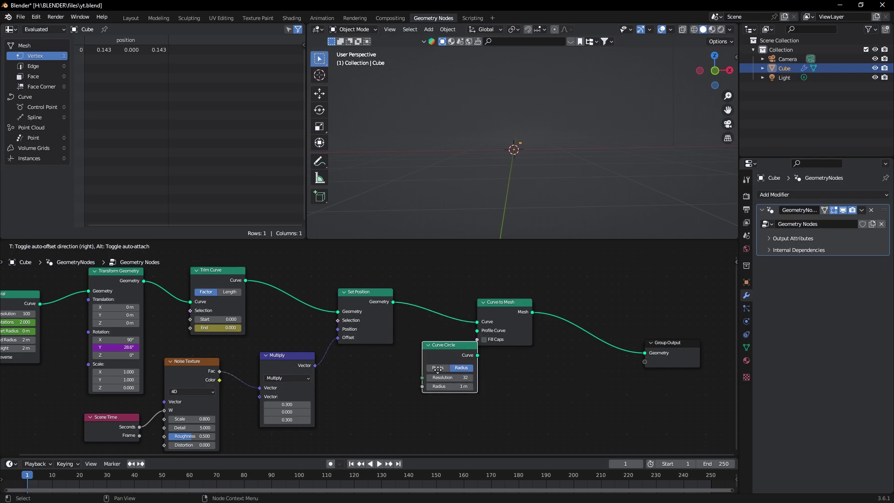
left_click(389, 397)
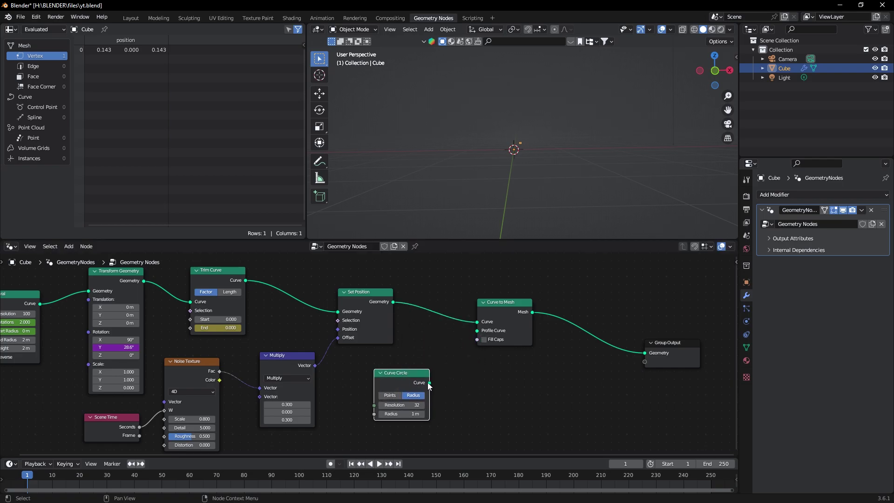
scroll(435, 391, "up", 2)
middle_click_drag(467, 389, 399, 379)
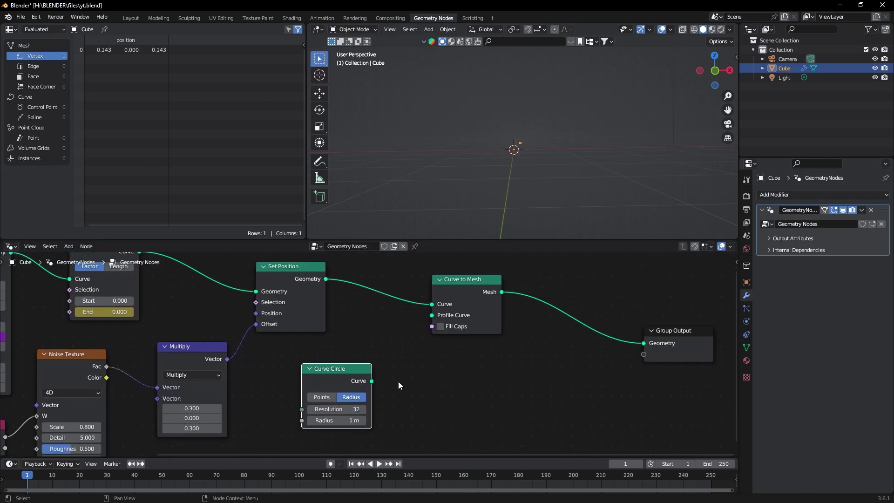
left_click_drag(372, 381, 393, 371)
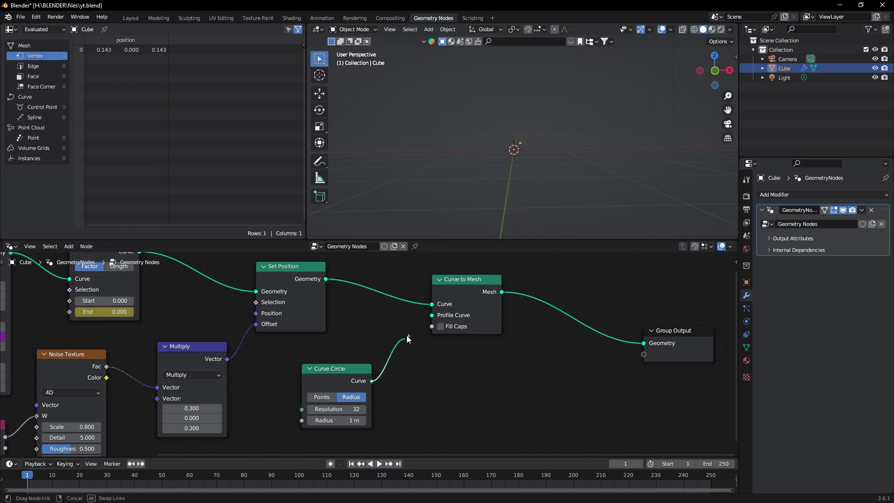
left_click_drag(426, 319, 432, 315)
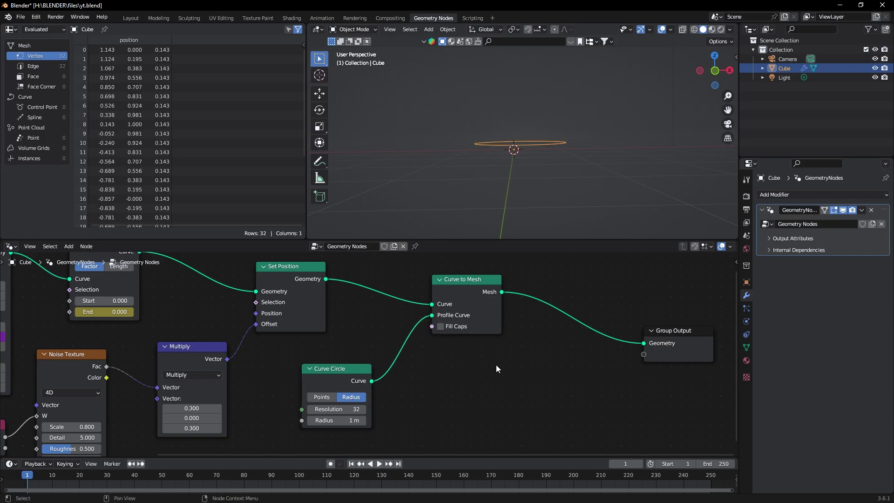
- Set the Curve Circle radius to 0.01 m and replay the animation to check the tube
key("space")
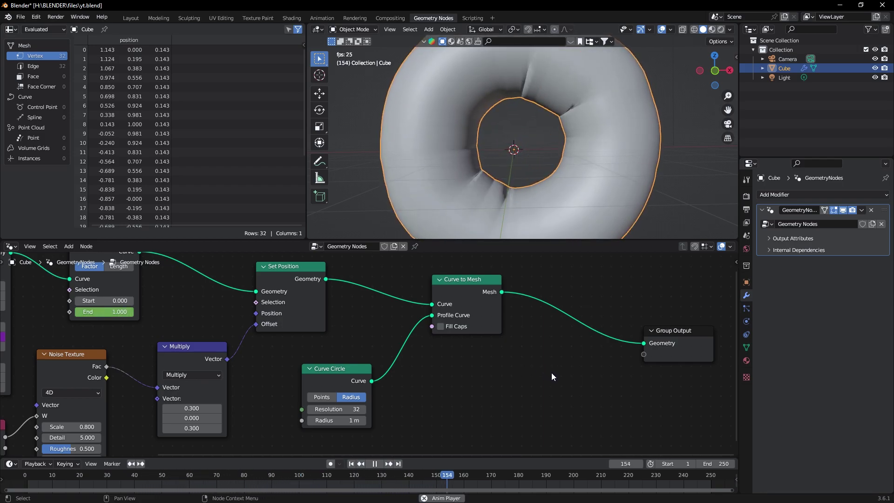
key("space")
left_click(349, 421)
key("BackSpace")
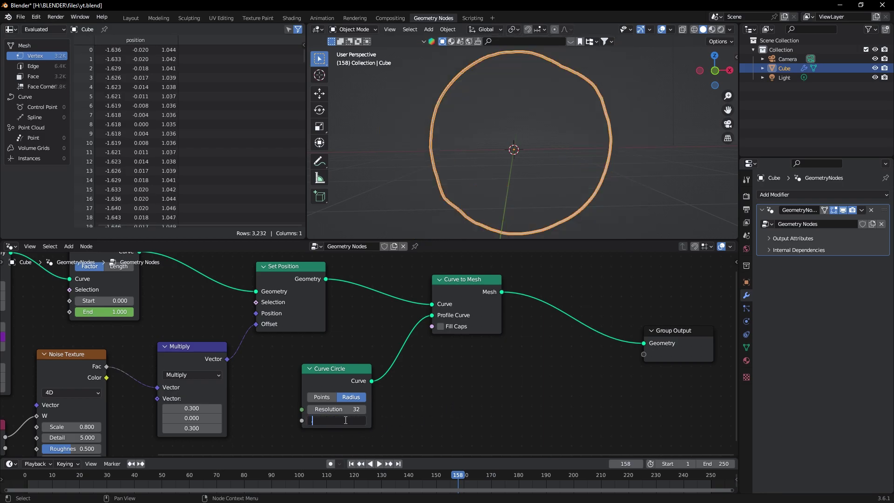
type(".01")
key("Return")
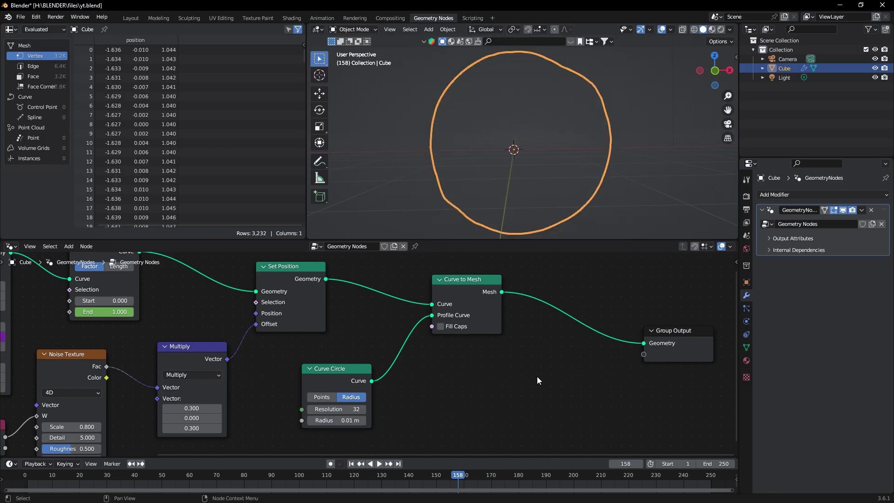
key("shift+Left")
key("space")
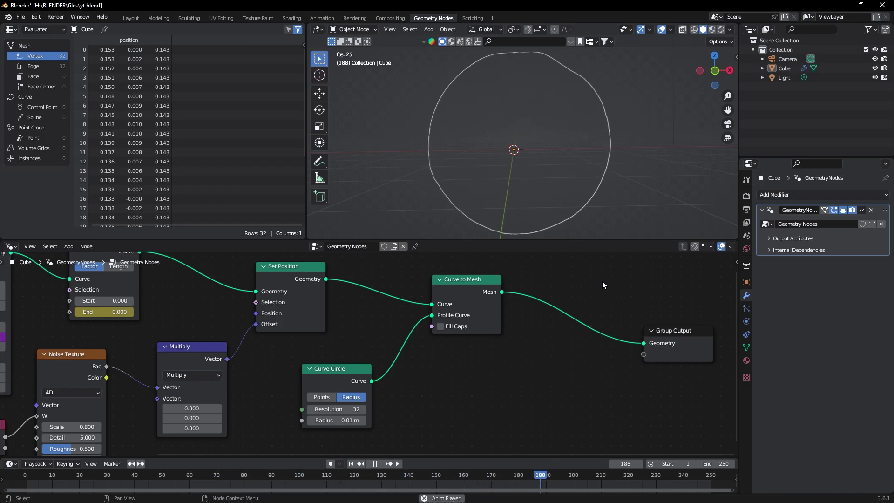
key("Escape")
- Move Group Output further right to make room for another node
middle_click_drag(602, 281, 446, 283)
left_click_drag(516, 331, 610, 333)
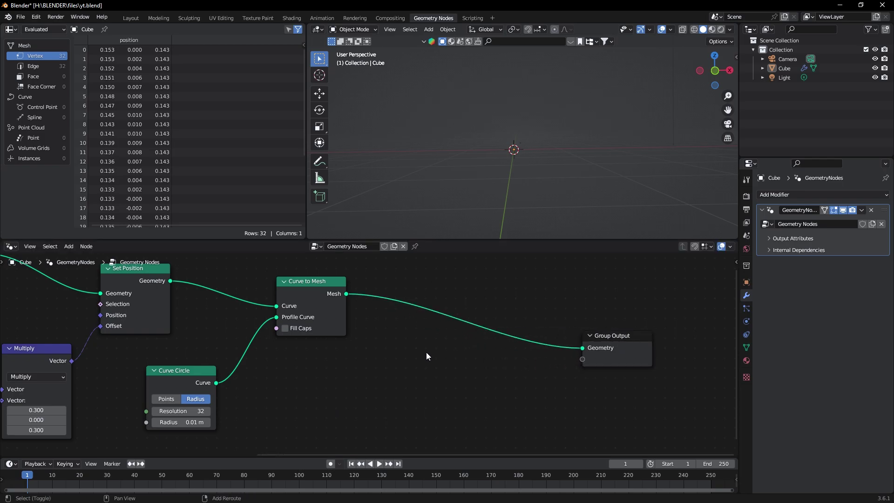
key("shift+a")
- Insert a Transform Geometry node between Curve to Mesh and Group Output
left_click(406, 313)
type("tran")
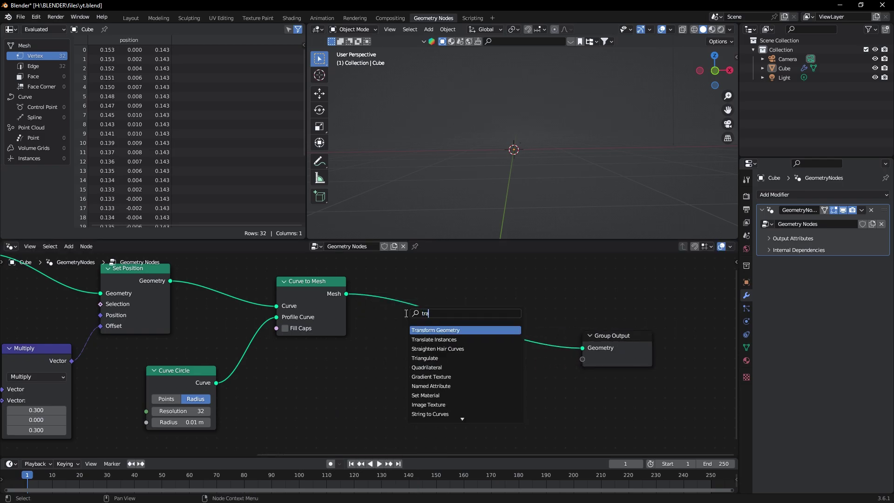
left_click(445, 331)
left_click(466, 307)
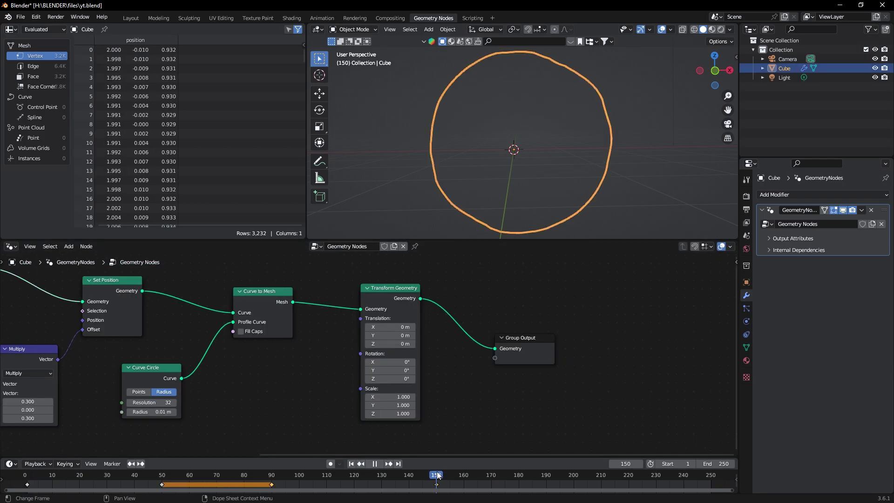
- Keyframe Transform Geometry scale at full size near frame 230 and zero at frame 245
left_click_drag(438, 474, 656, 478)
left_click(379, 388)
double_click(401, 399)
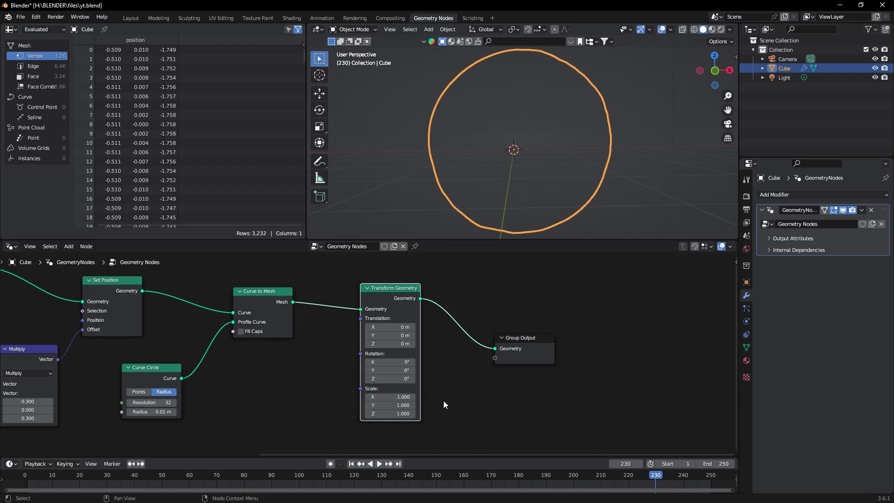
key("i")
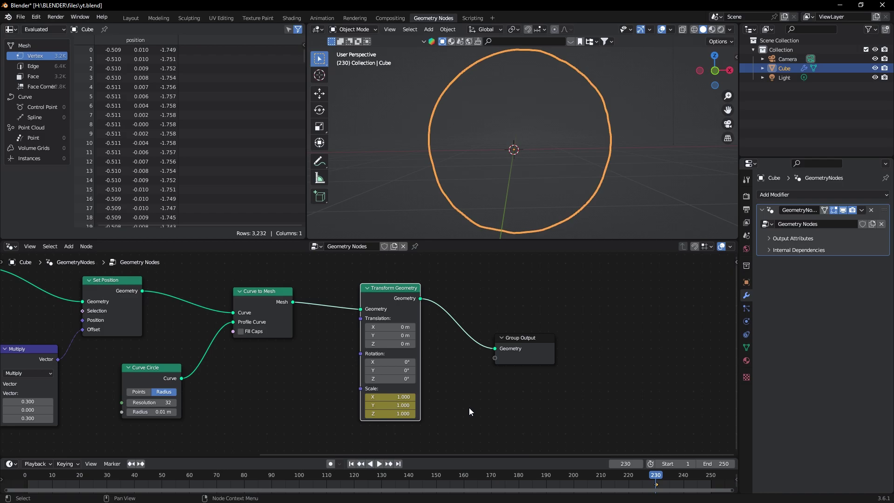
left_click_drag(671, 475, 697, 476)
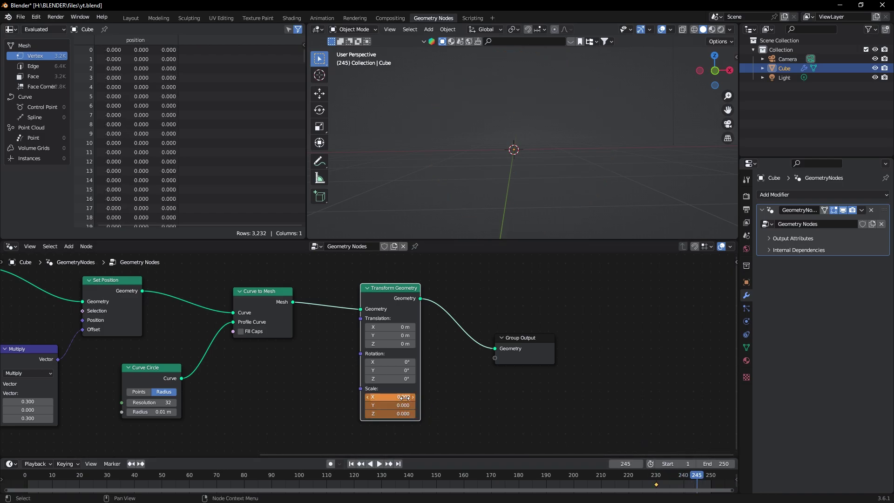
key("i")
key("ctrl+shift+space")
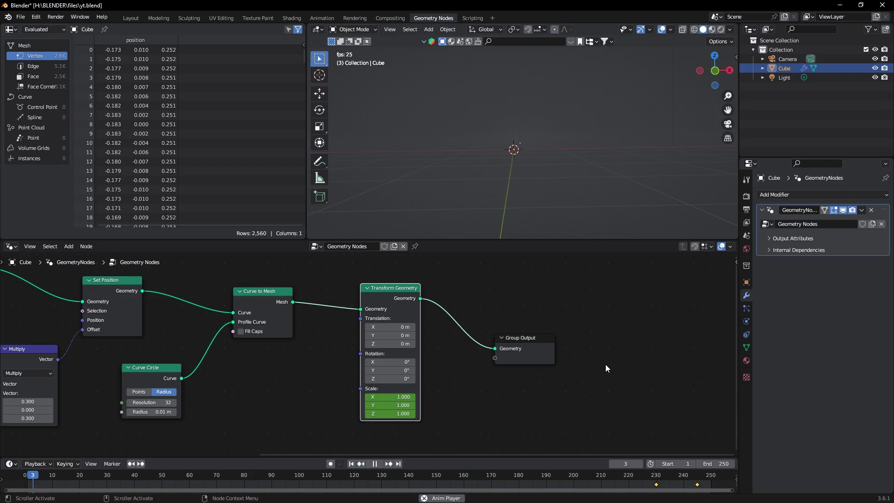
key("space")
- Preview the ring's growth, rewind to frame 1, then scrub to frame 93
left_click(689, 476)
mouse_move(689, 476)
left_mouse_down()
mouse_move(698, 477)
mouse_move(666, 480)
mouse_move(699, 479)
left_mouse_up()
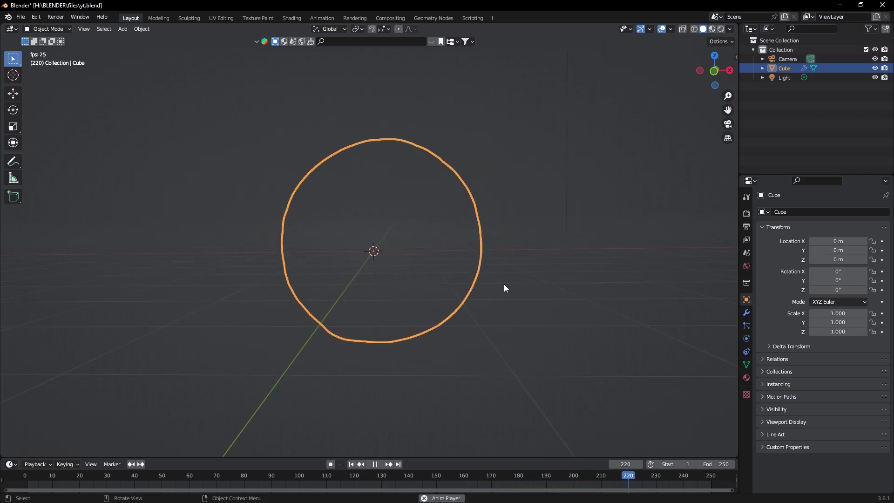
key("space")
key("shift+Left")
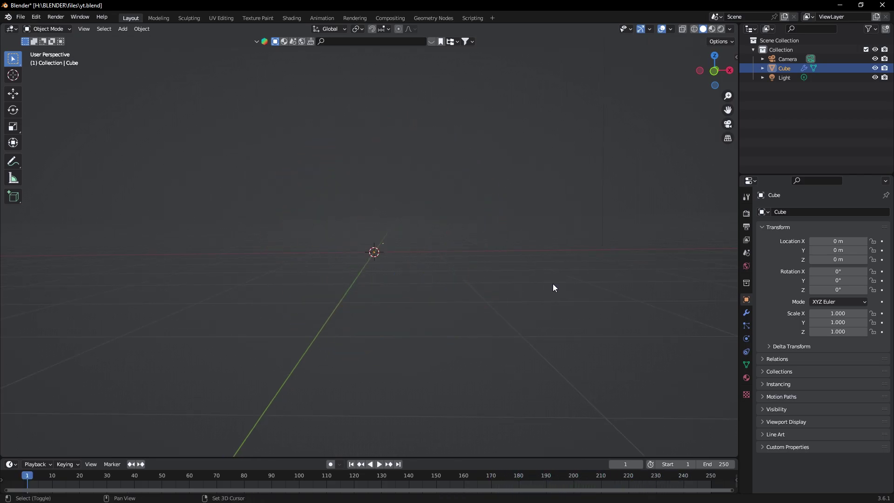
left_click_drag(168, 474, 280, 476)
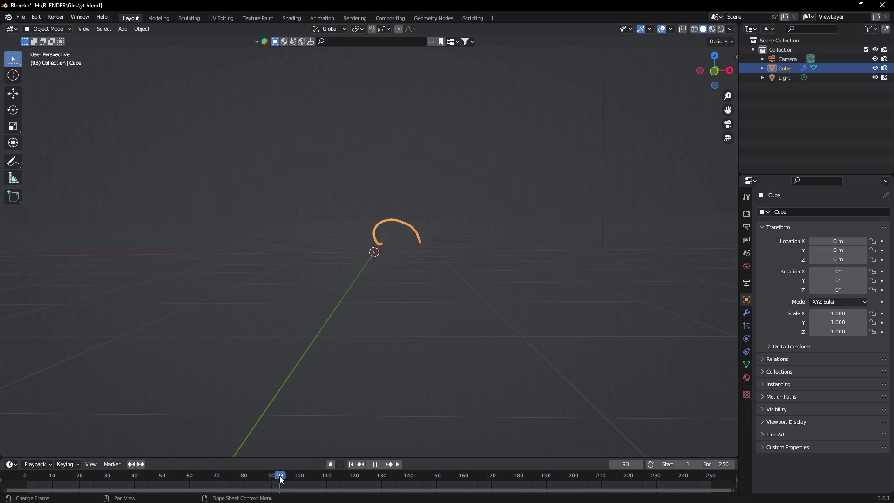
- Add a particle system to the Cube and preview the default emission
left_click(746, 325)
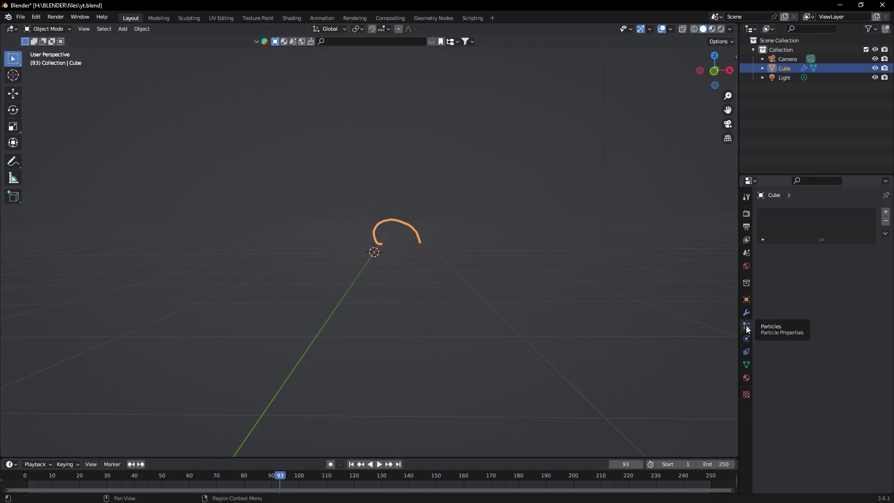
left_click(885, 213)
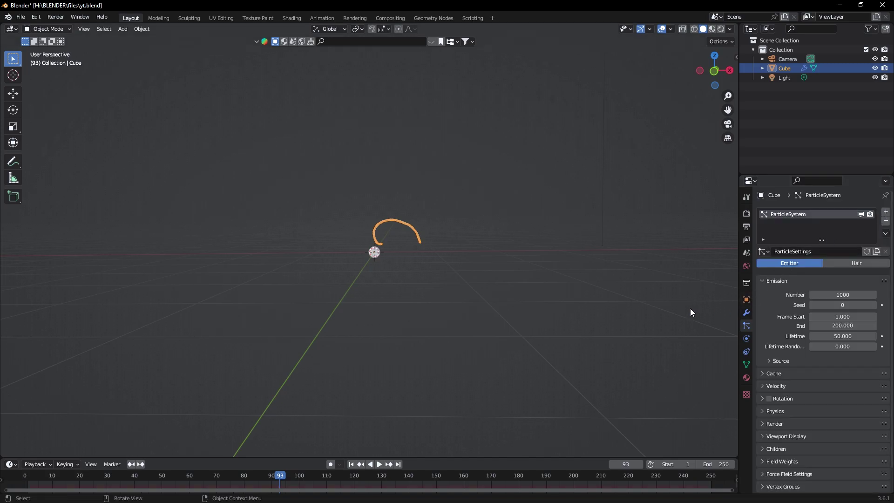
key("space")
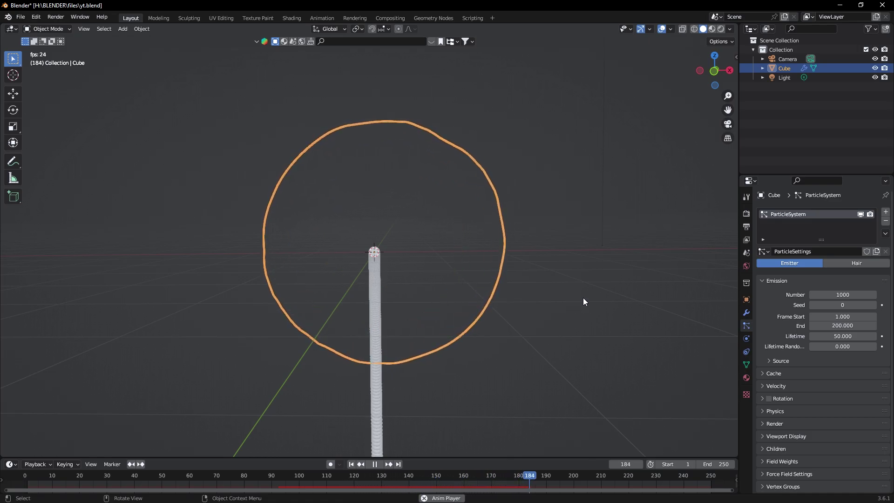
key("Escape")
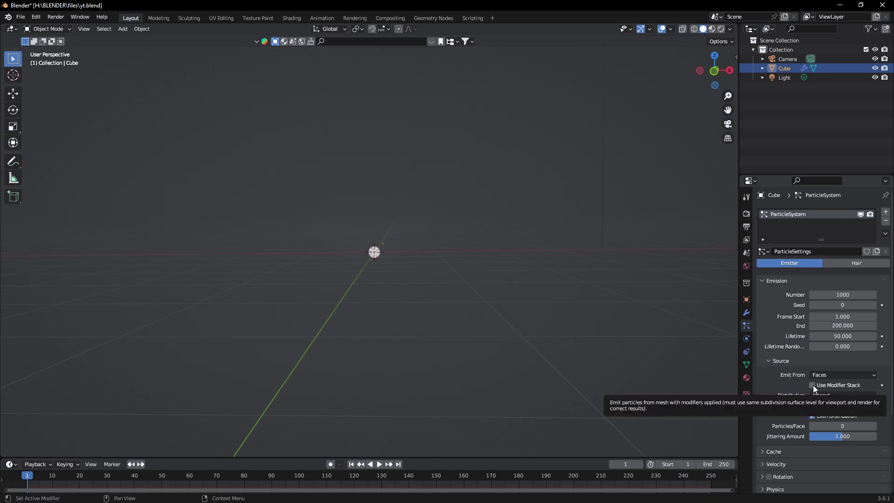
- Enable Use Modifier Stack, set Emission End to 250, and replay
left_click(813, 385)
key("space")
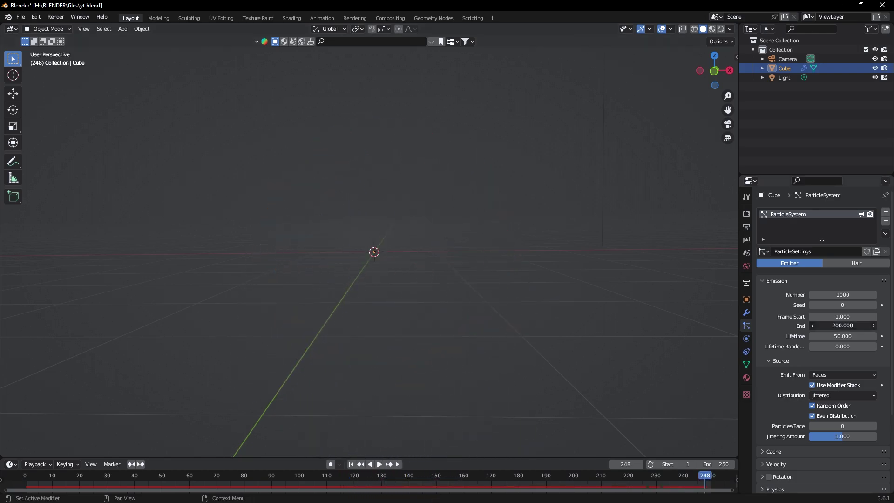
type("250")
key("Return")
left_click_drag(536, 475, 614, 476)
key("space")
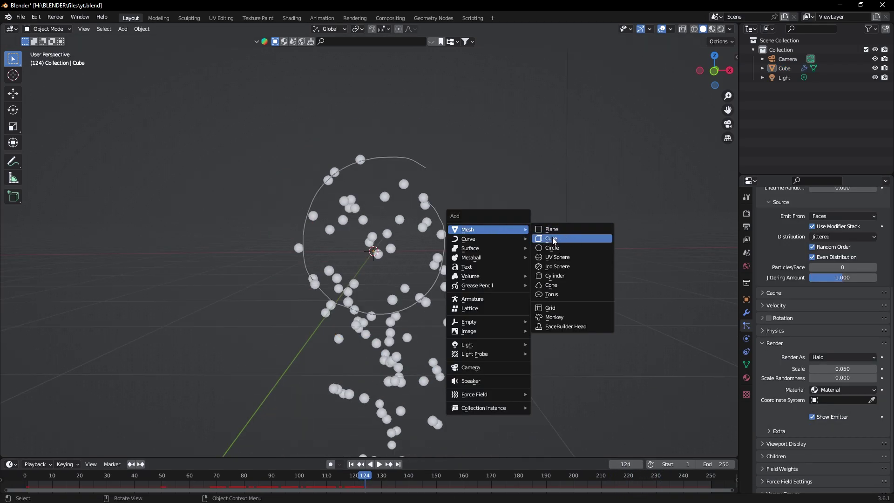
- Add a new cube and move it far left along the X axis
left_click(551, 239)
middle_click_drag(465, 244, 439, 266)
scroll(438, 265, "down", 6)
key("g")
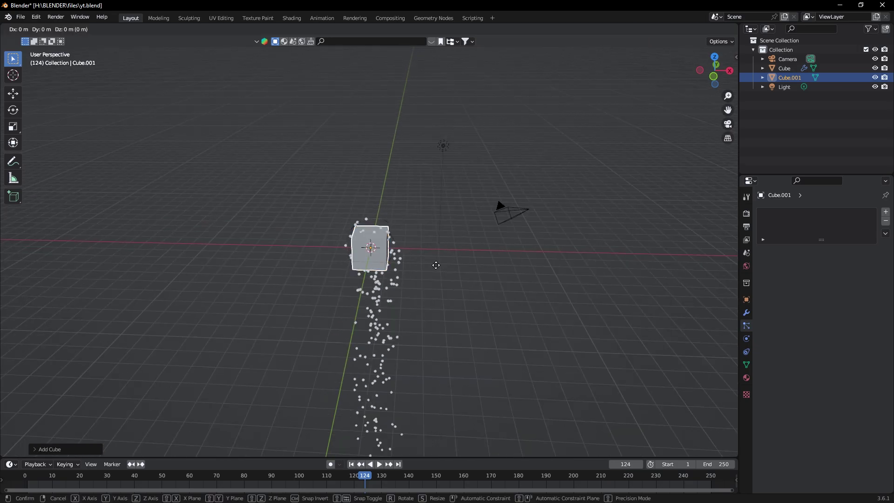
key("x")
left_click(132, 277)
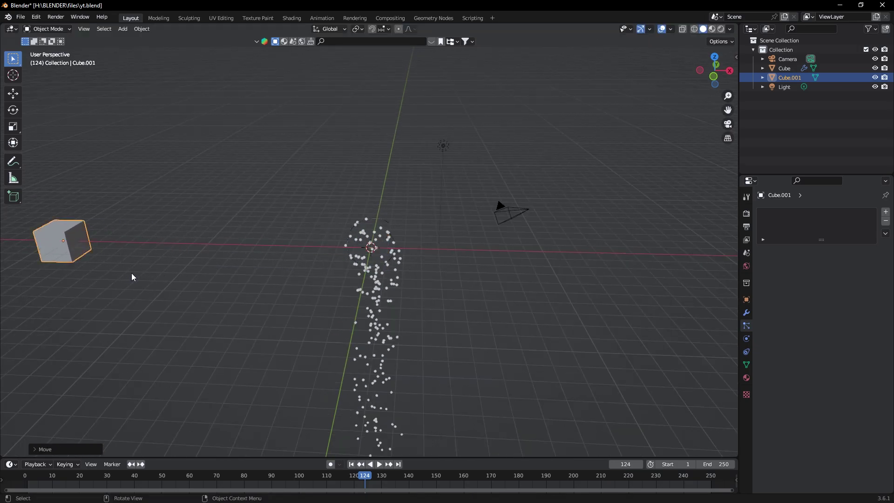
- Set the emitter's particles to render as Object instances of Cube.001, then play
left_click(371, 247)
left_click(828, 386)
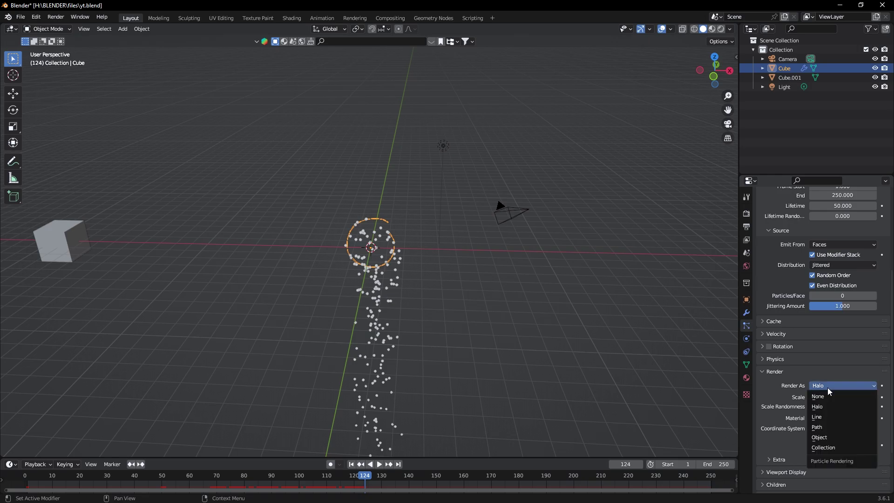
left_click(820, 438)
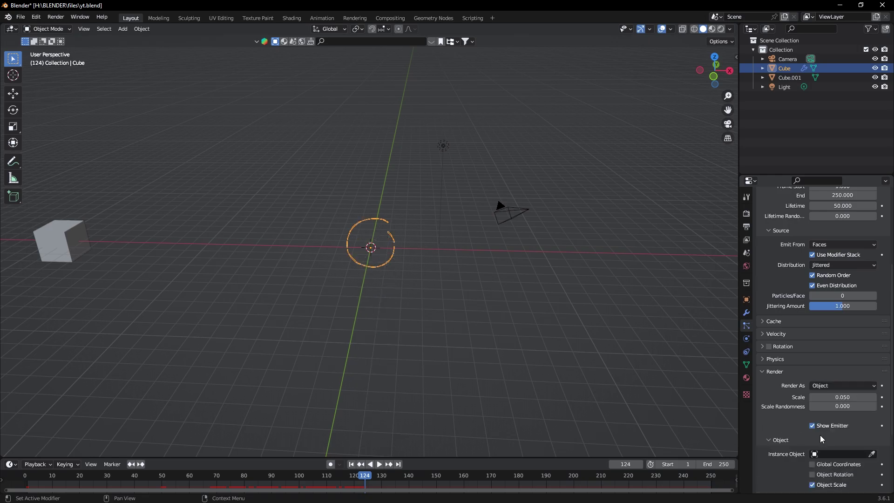
scroll(838, 420, "down", 3)
left_click(871, 398)
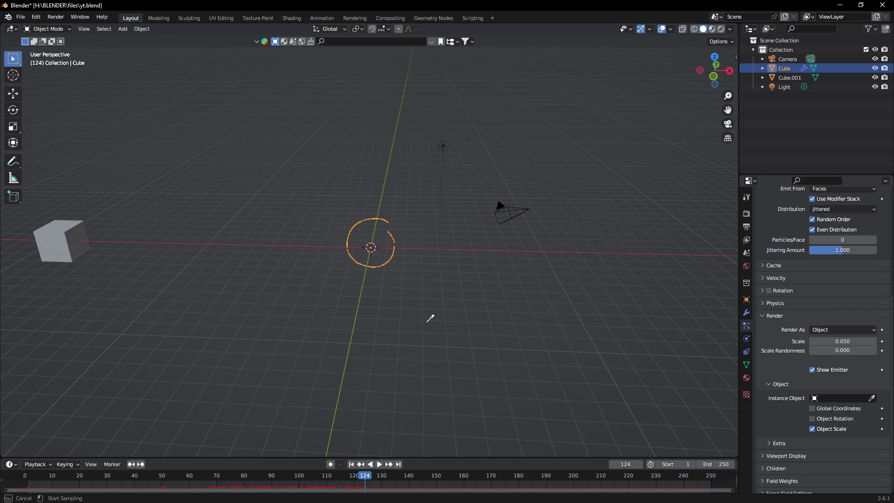
left_click(66, 236)
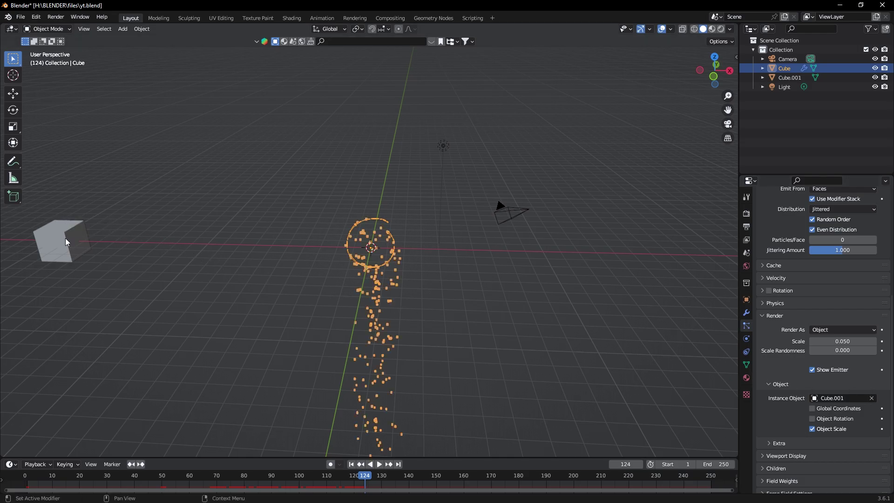
scroll(377, 255, "up", 8)
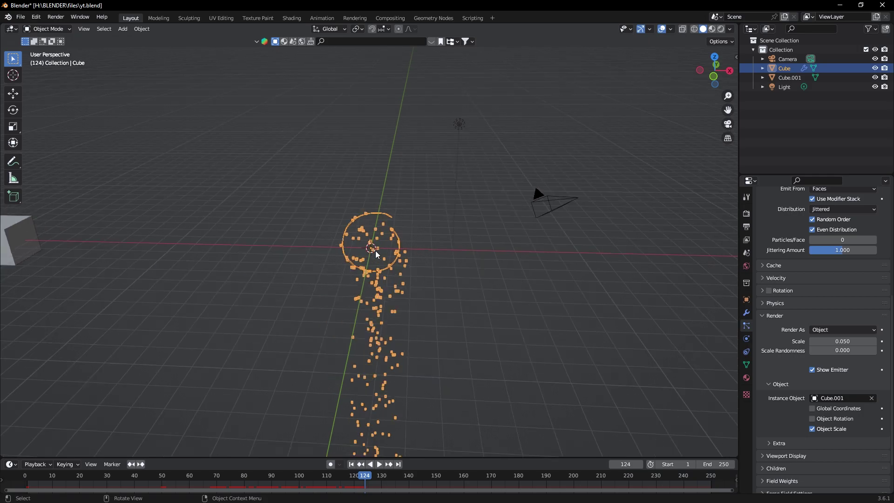
key("space")
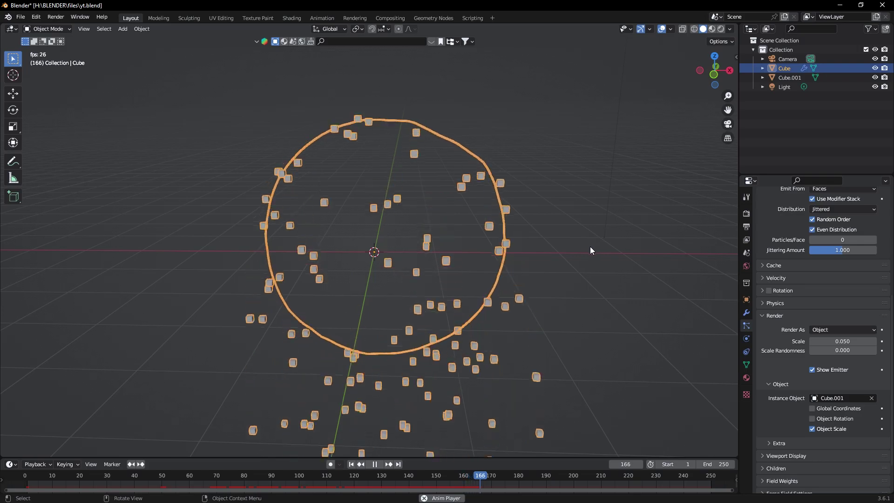
- Set the particle render scale to 0.02 and preview it in reverse
key("space")
left_click(850, 341)
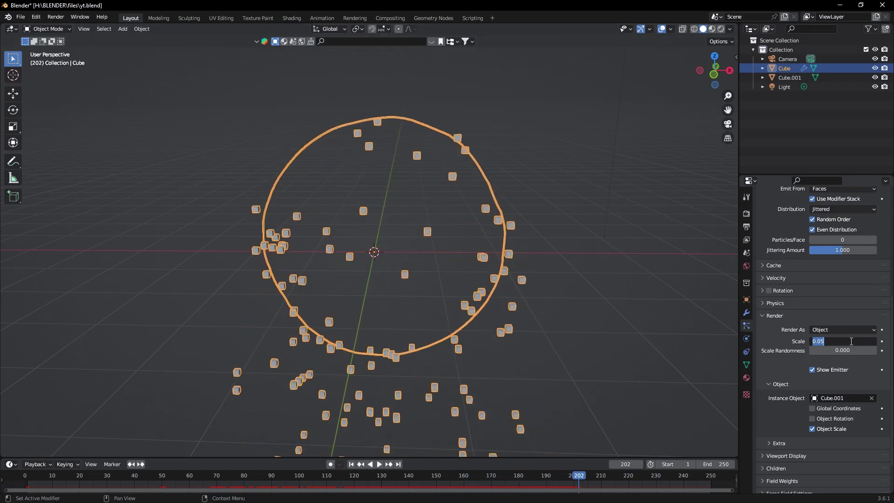
key("BackSpace")
type(".02")
key("Return")
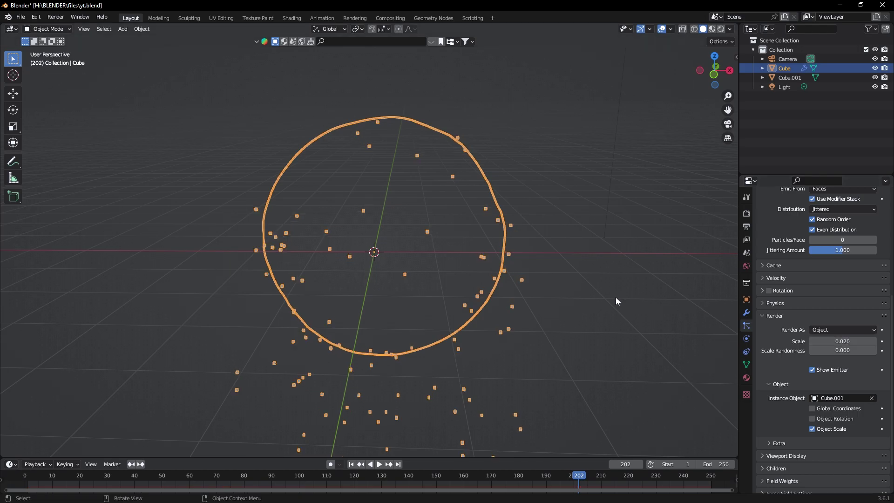
key("shift+ctrl+space")
- Set the particles' Object Velocity to 0.3 and play to watch them spread
scroll(762, 289, "up", 1)
left_click(762, 289)
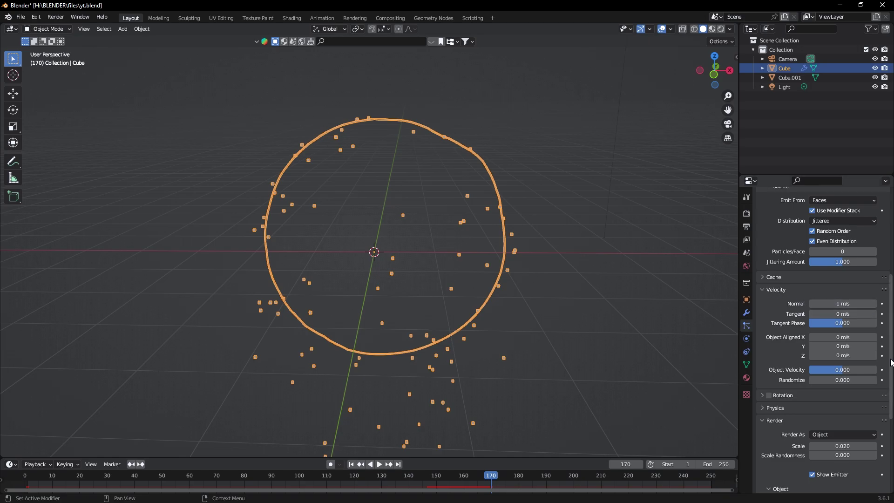
left_click(844, 369)
type("0.2")
key("Return")
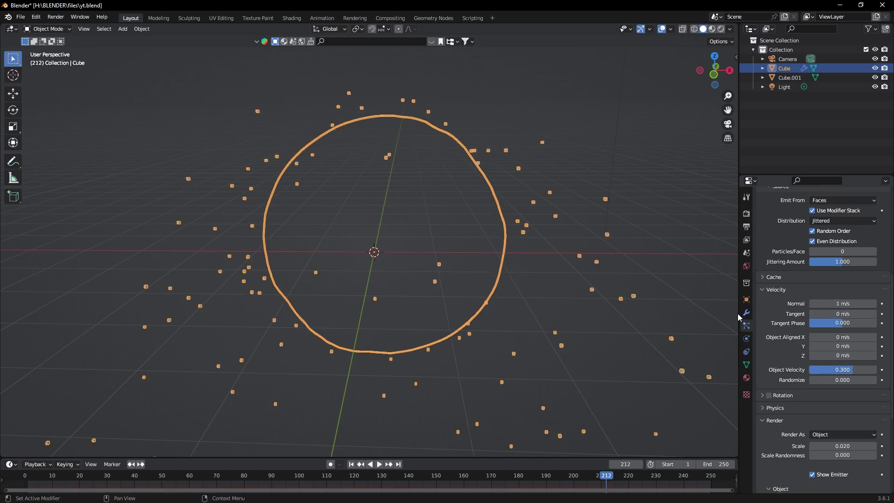
key("space")
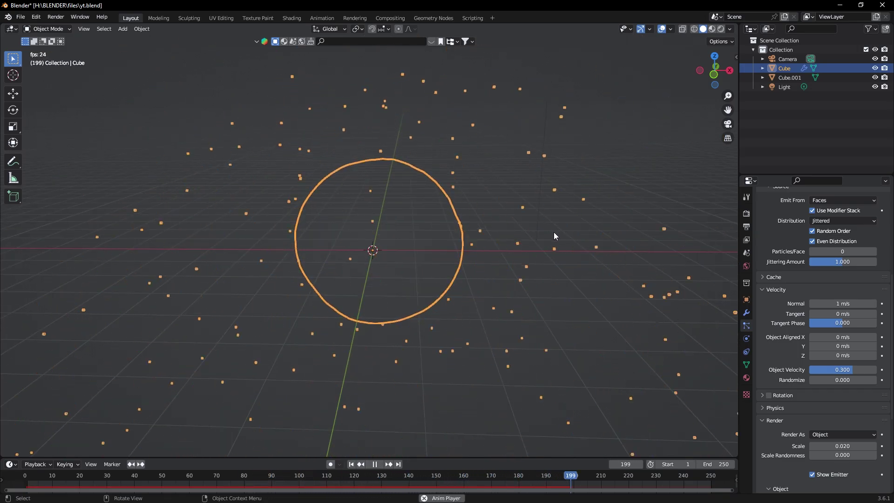
key("space")
scroll(824, 326, "up", 8)
- Raise the emitted particle count to 10000 and preview
scroll(843, 295, "up", 1)
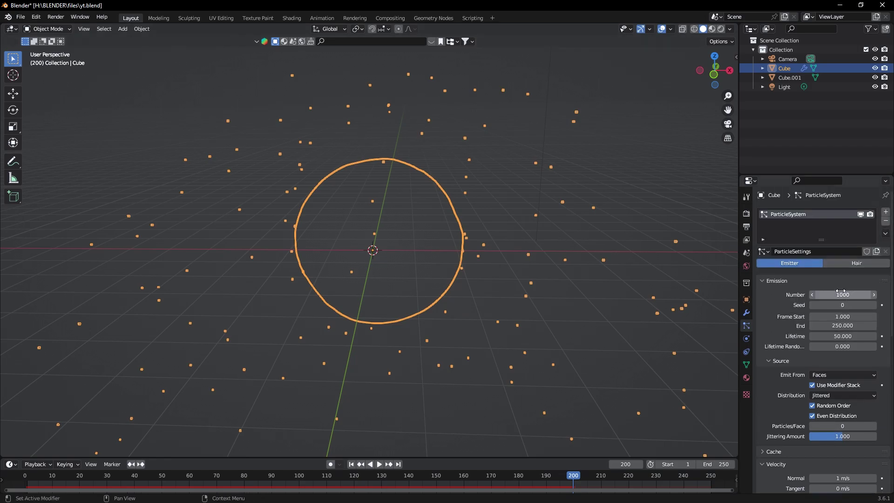
left_click(843, 294)
type("10")
key("Return")
key("space")
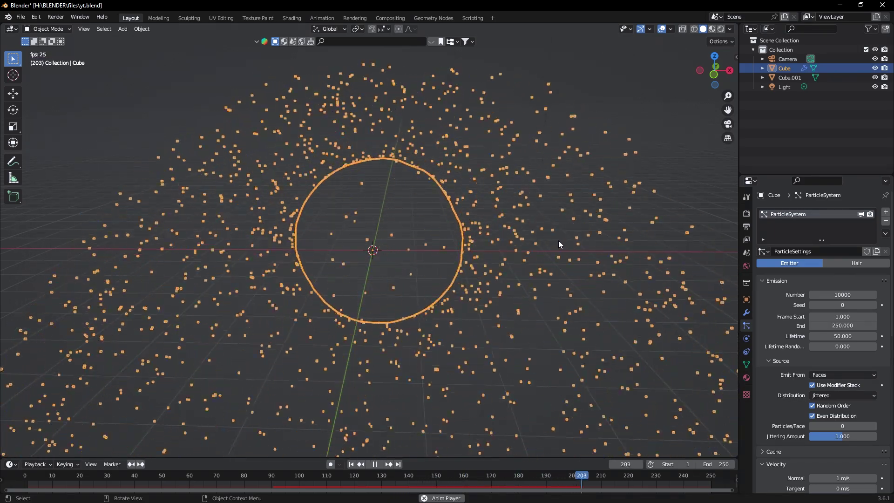
key("space")
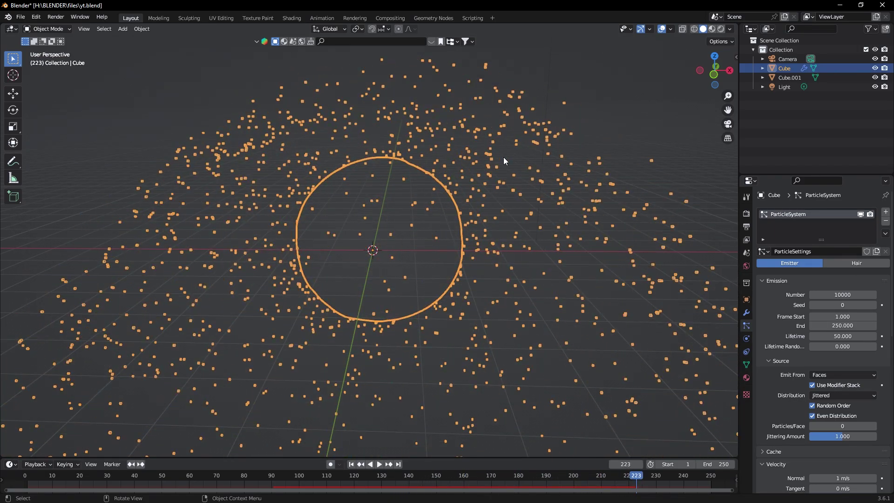
- Set particle lifetime to 13 and render scale to 0.01, previewing each change
left_click(842, 336)
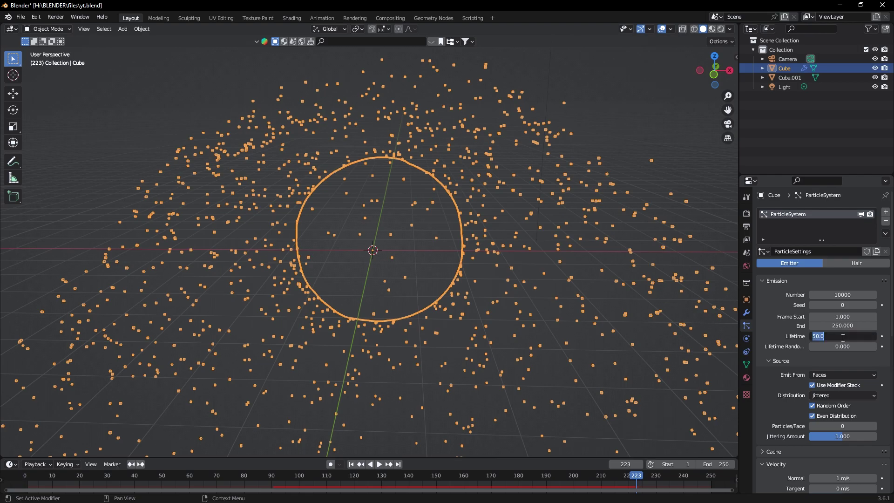
type("13")
key("Return")
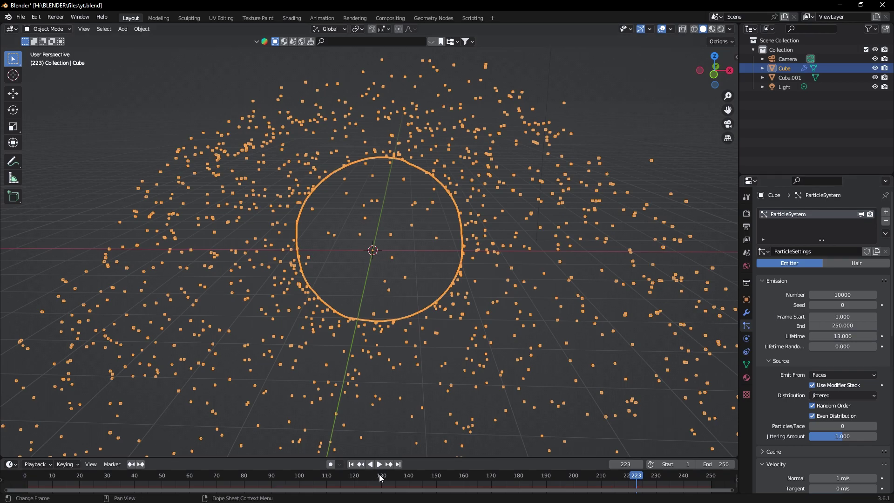
key("space")
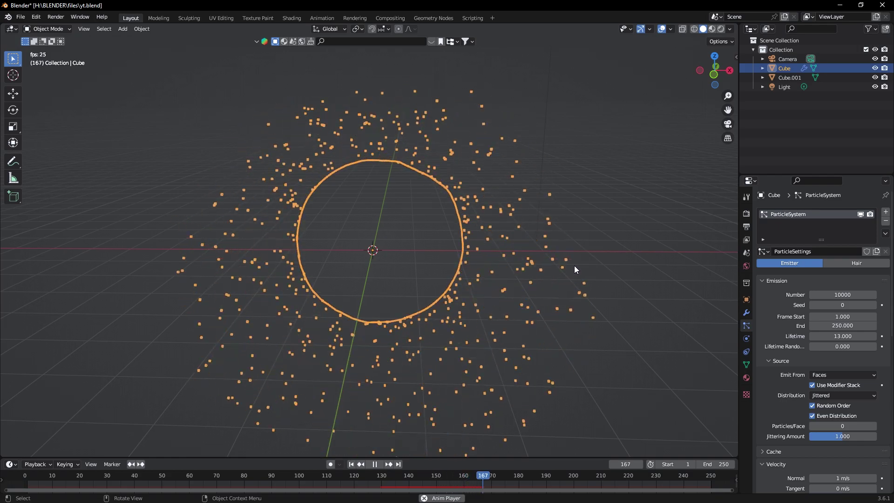
left_click(846, 379)
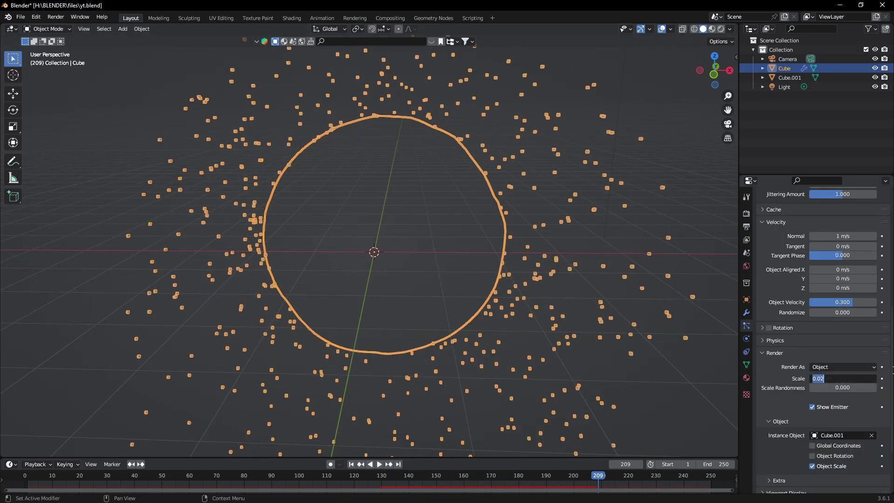
type("0.01")
key("Return")
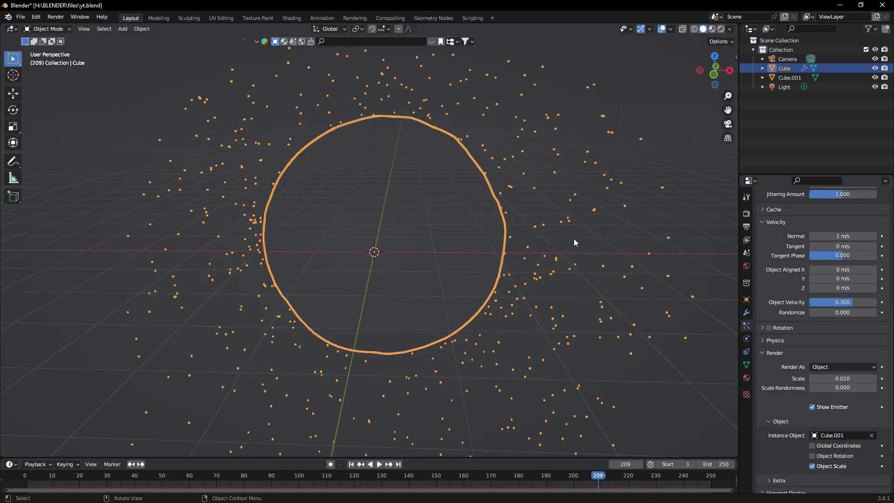
key("space")
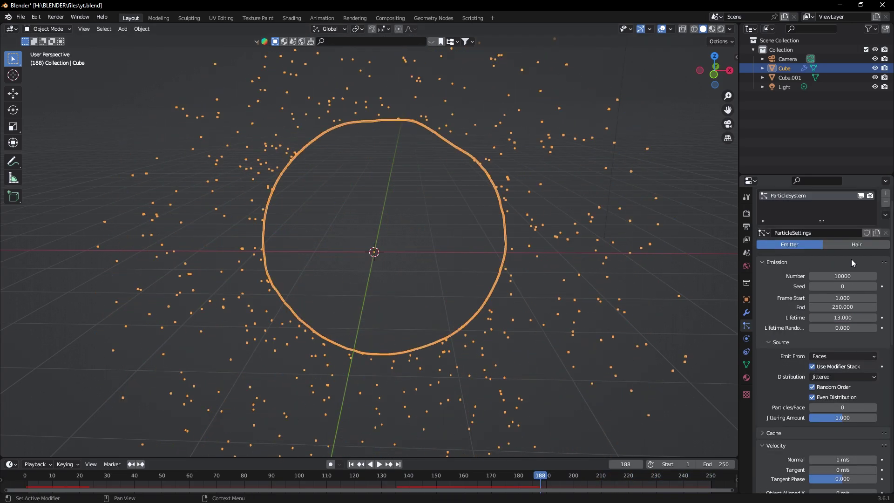
- Increase the particle count to 100000 and set Scale Randomness to 1
left_click(849, 277)
type("100000")
key("Return")
key("space")
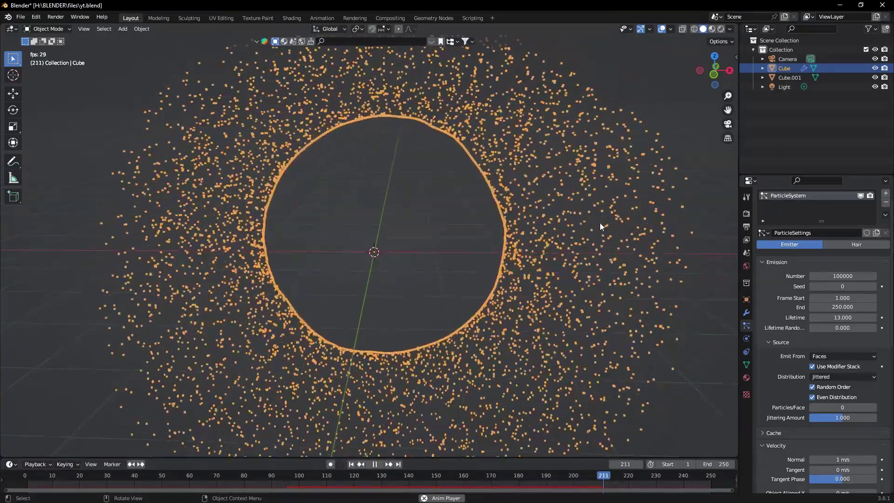
key("Escape")
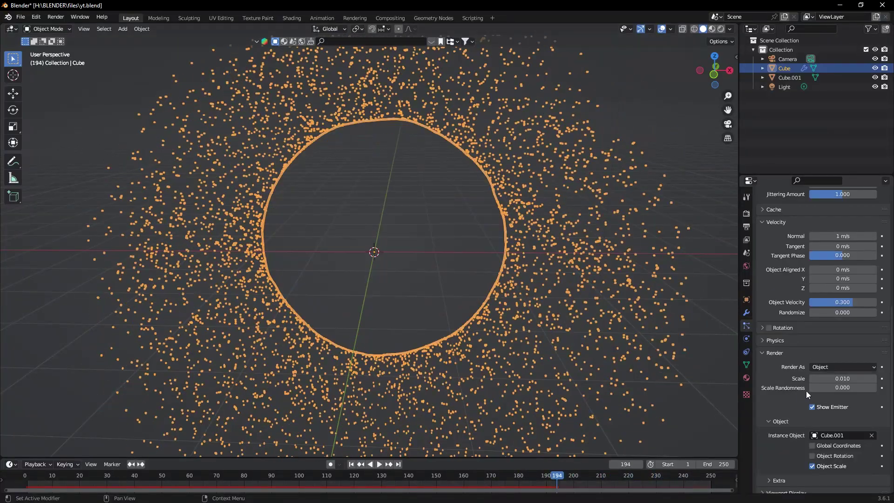
left_click_drag(807, 389, 877, 388)
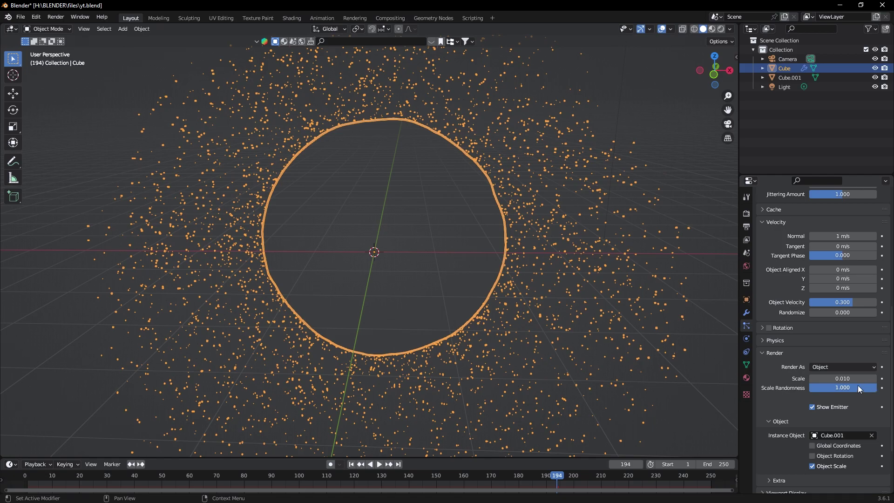
- Add a Plane, lower it along Z beneath the ring, and scale it up about 7.27 times
scroll(672, 222, "up", 4)
middle_click_drag(672, 222, 565, 225)
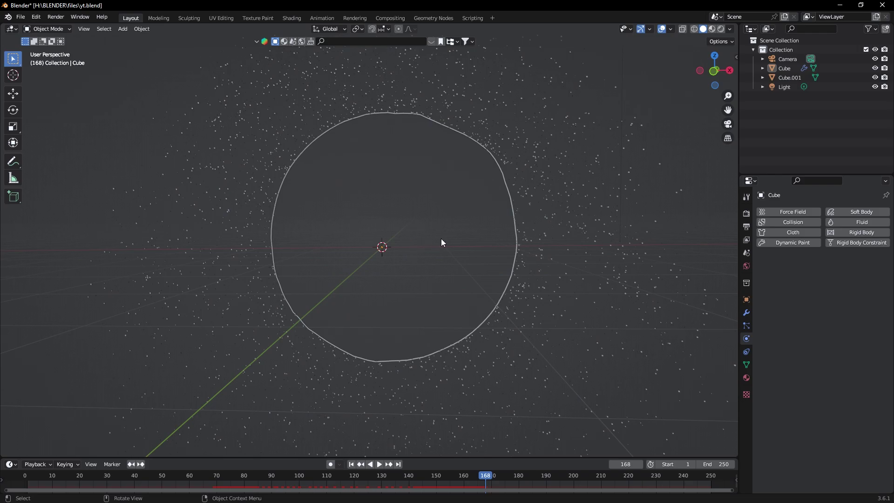
key("shift+a")
mouse_move(439, 238)
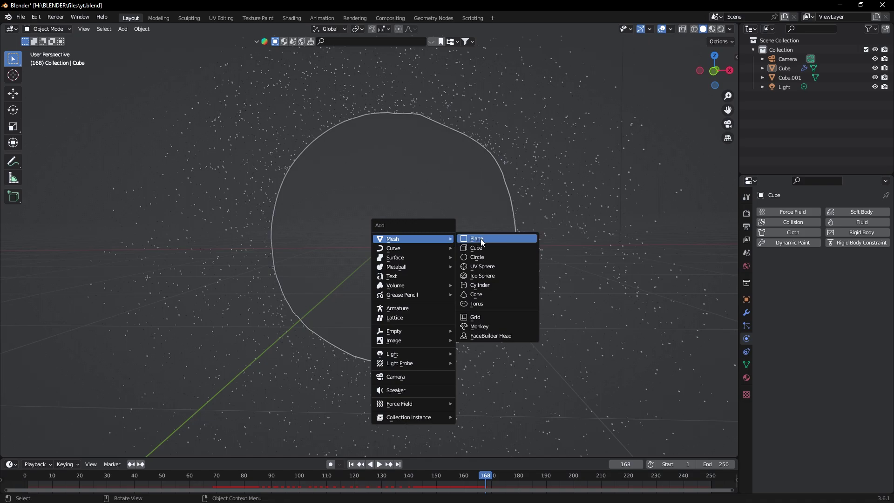
left_click(477, 239)
key("g")
key("z")
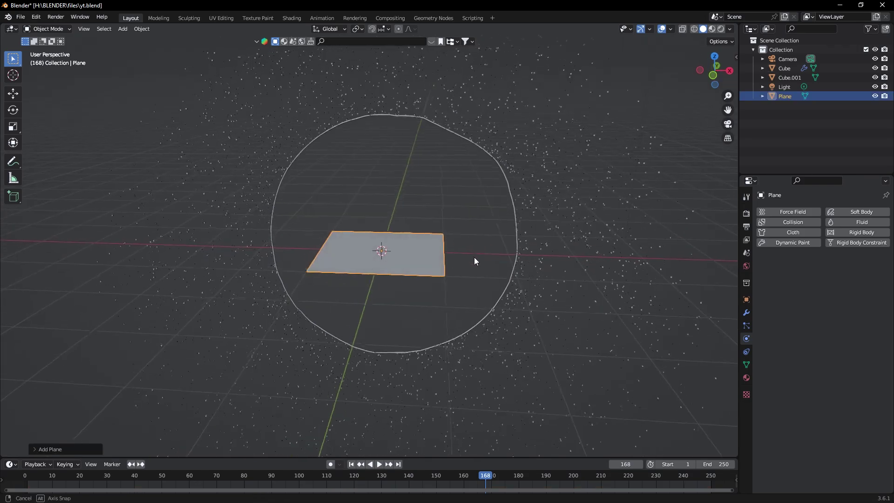
left_click(479, 363)
key("s")
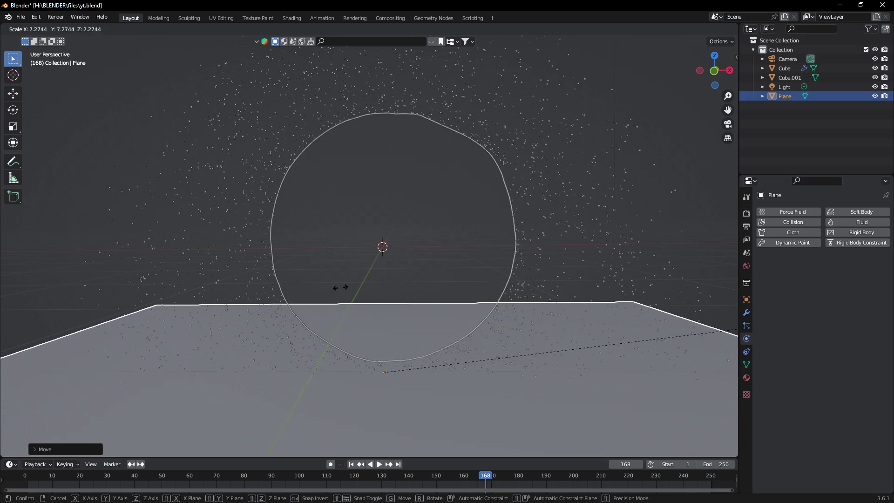
left_click(576, 278)
middle_click_drag(574, 276, 398, 305)
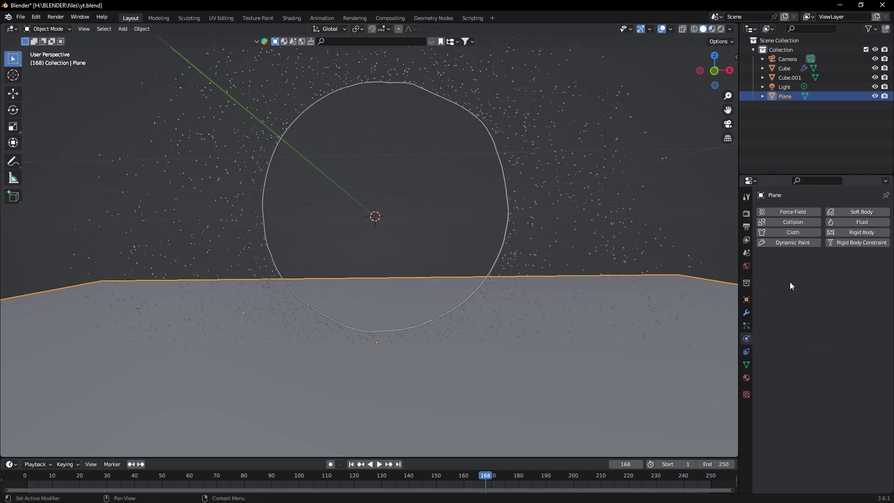
- Add Collision to the plane with Stickiness 5 and Damping 0.5
left_click(793, 222)
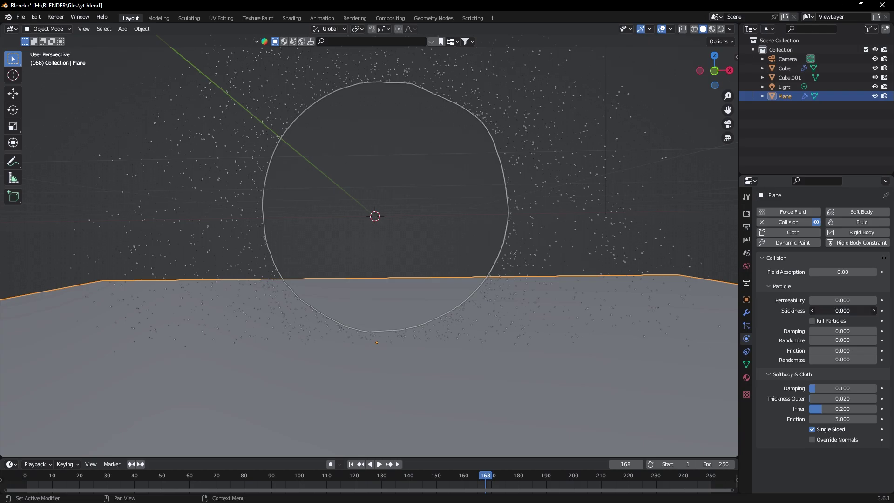
left_click(843, 310)
type("5")
key("Return")
left_click(840, 331)
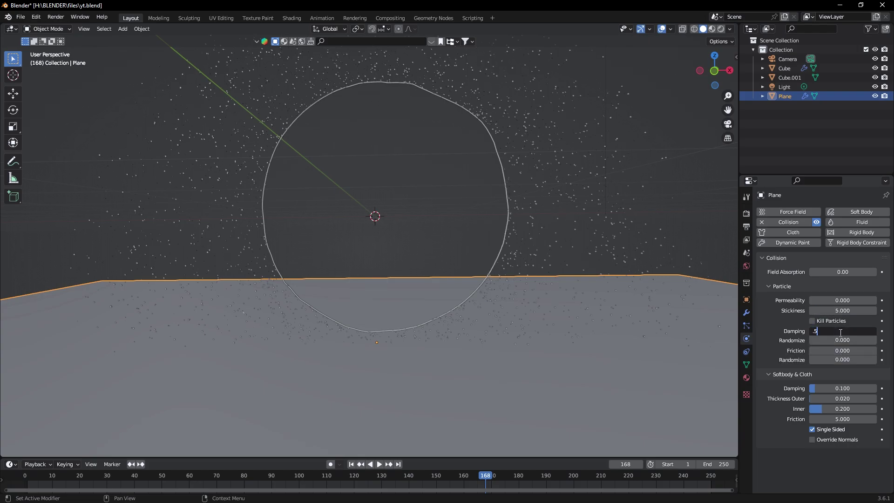
key("Return")
- Set Damping Randomize 1, Friction 0.5 with Randomize 1, and test with playback
left_click(819, 340)
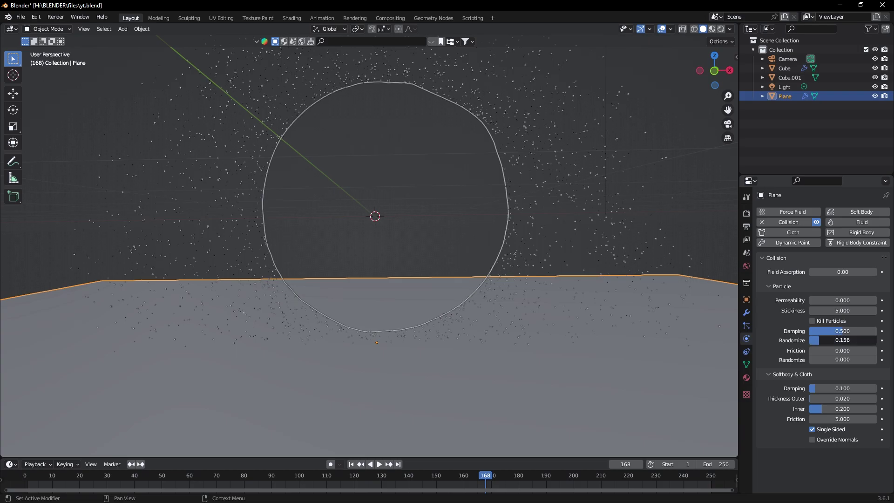
type("1")
key("Return")
left_click(848, 349)
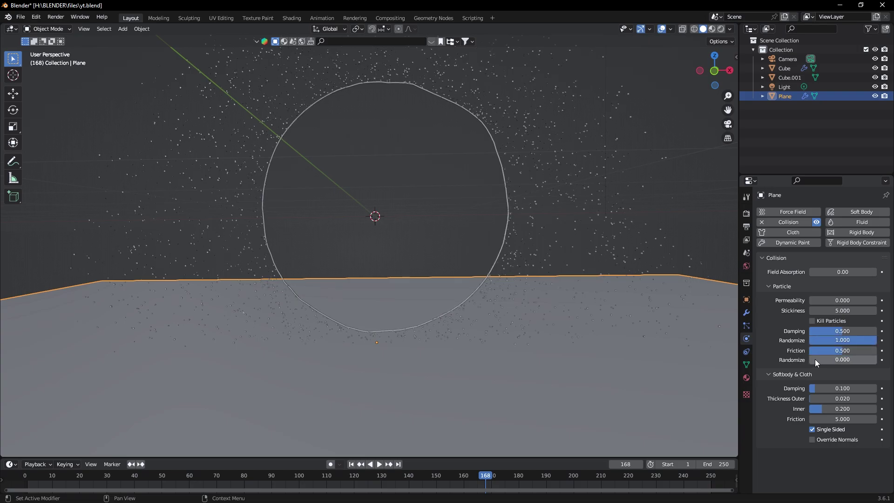
left_click_drag(814, 359, 877, 359)
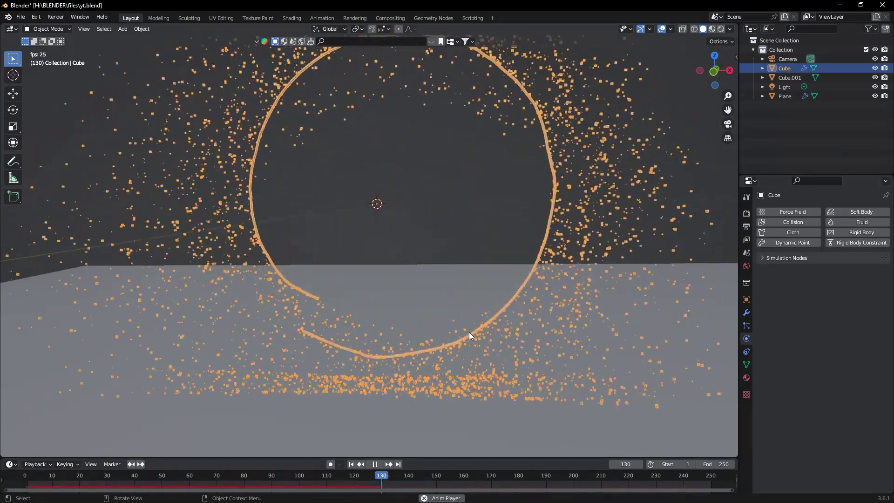
middle_click_drag(488, 337, 197, 297)
key("Escape")
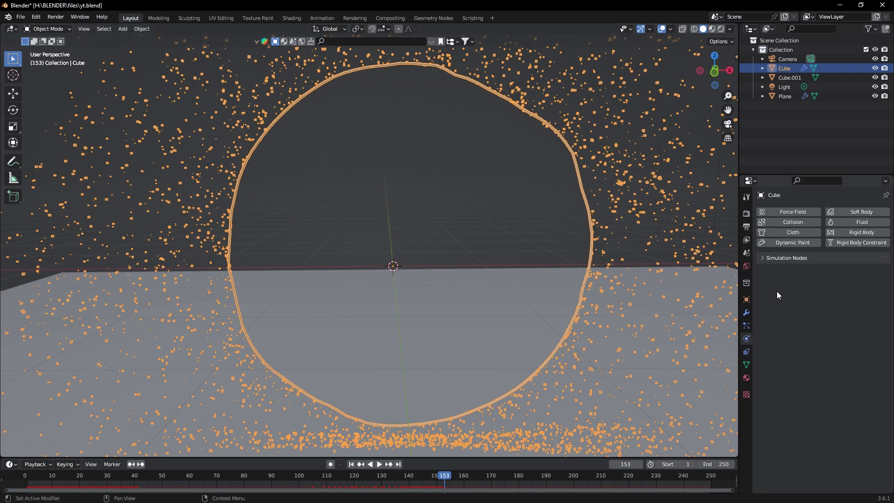
- Set the particles' Velocity Randomize to 4 and play the animation to check it
left_click(747, 325)
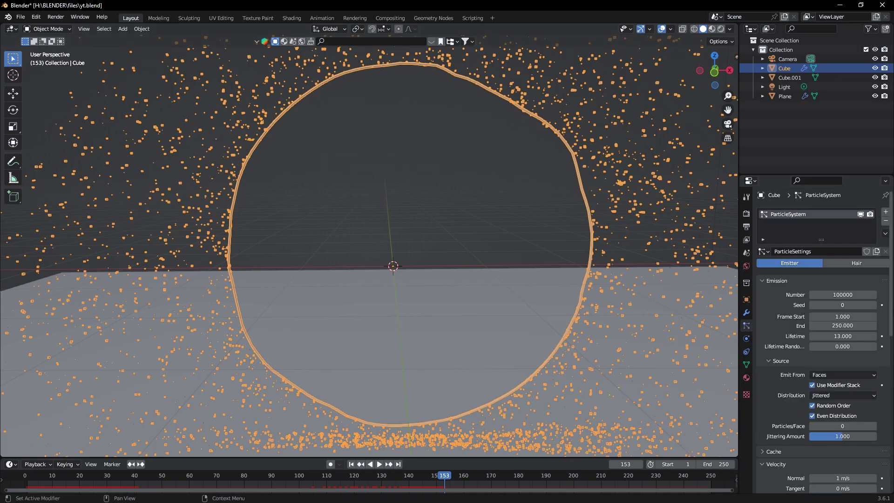
scroll(842, 391, "down", 9)
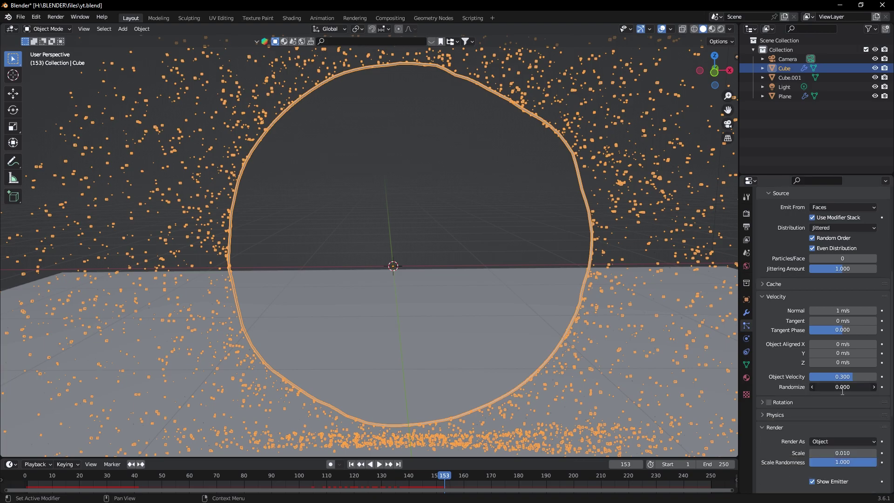
left_click(842, 387)
type("4")
key("Return")
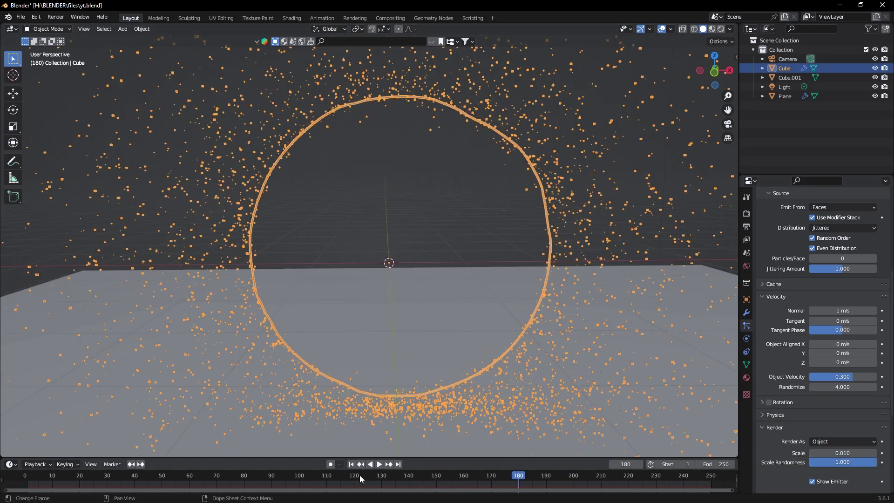
left_click(344, 475)
key("space")
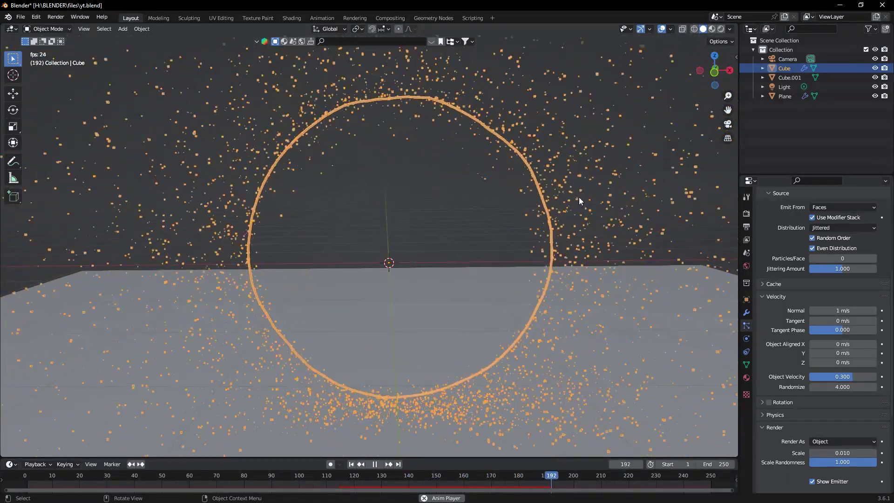
key("space")
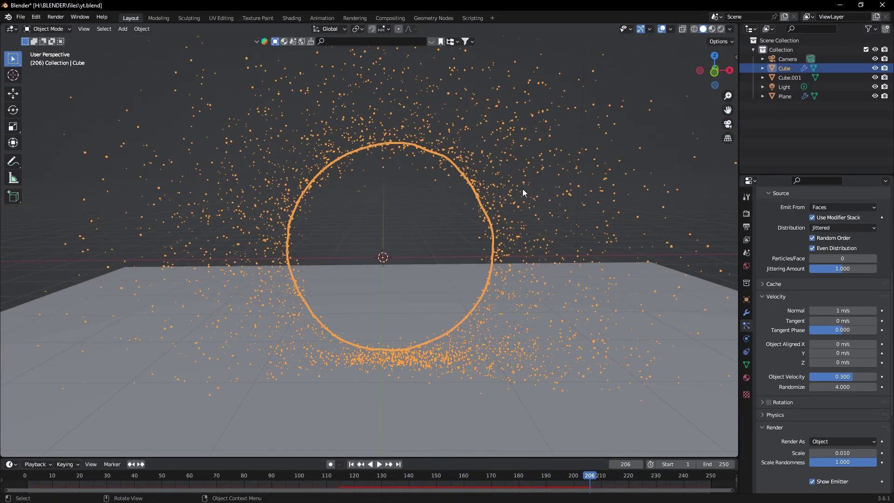
- Shorten the particle Lifetime to 10 frames and replay the animation from an earlier frame
middle_click_drag(523, 189, 465, 205)
scroll(829, 298, "up", 7)
left_click(830, 299)
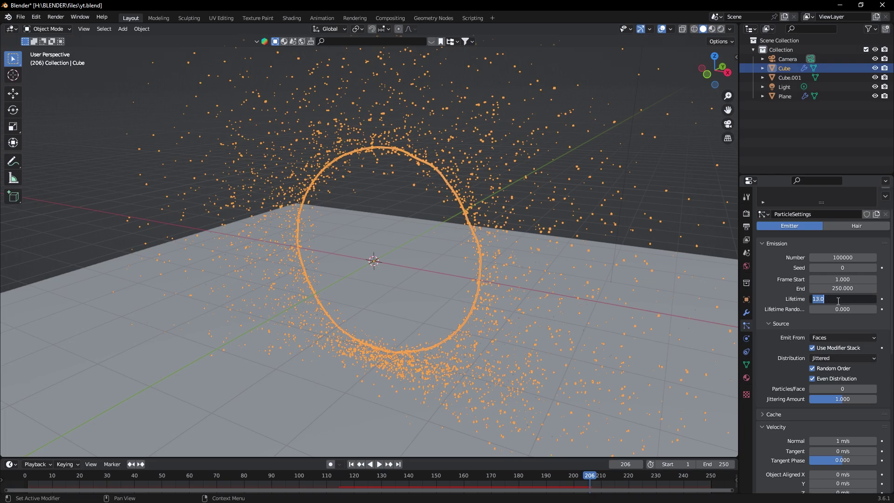
type("10")
key("Return")
middle_click_drag(512, 278, 521, 292)
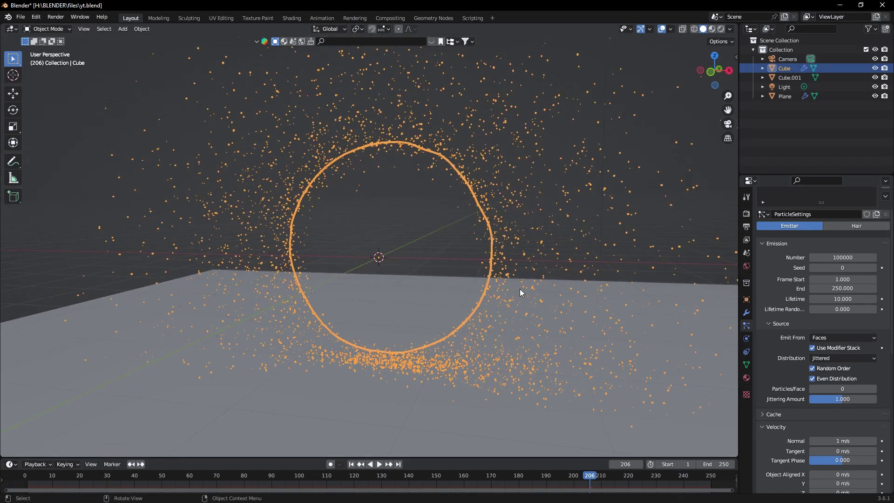
left_click(290, 474)
key("space")
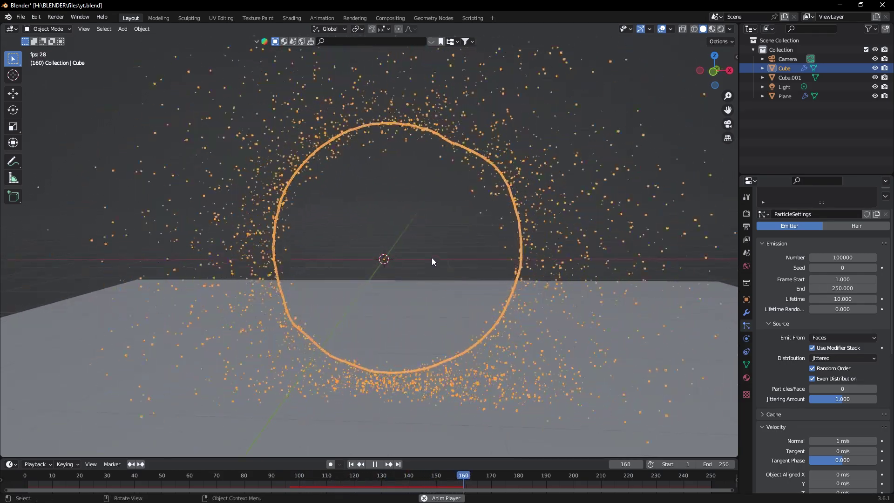
mouse_move(423, 257)
middle_mouse_down()
mouse_move(386, 255)
mouse_move(457, 253)
mouse_move(438, 253)
middle_mouse_up()
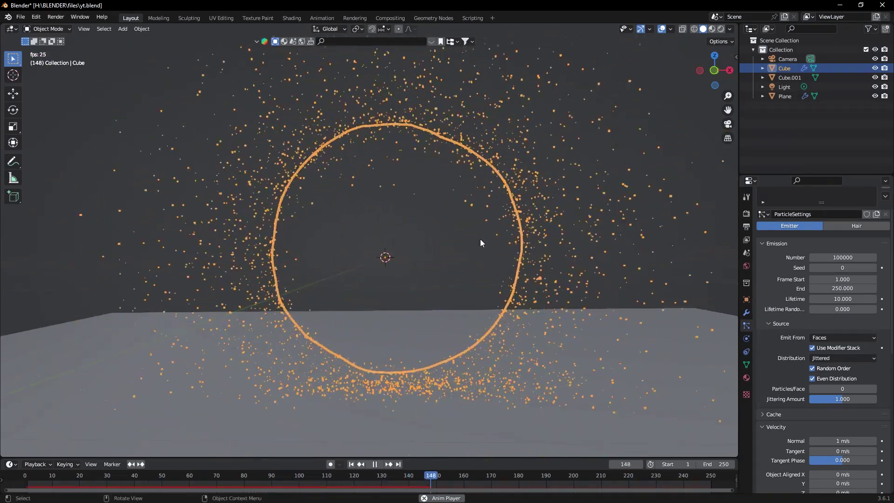
- Stop playback, deselect the ring, and show the Shading workspace in rendered preview
key("space")
left_click(249, 54)
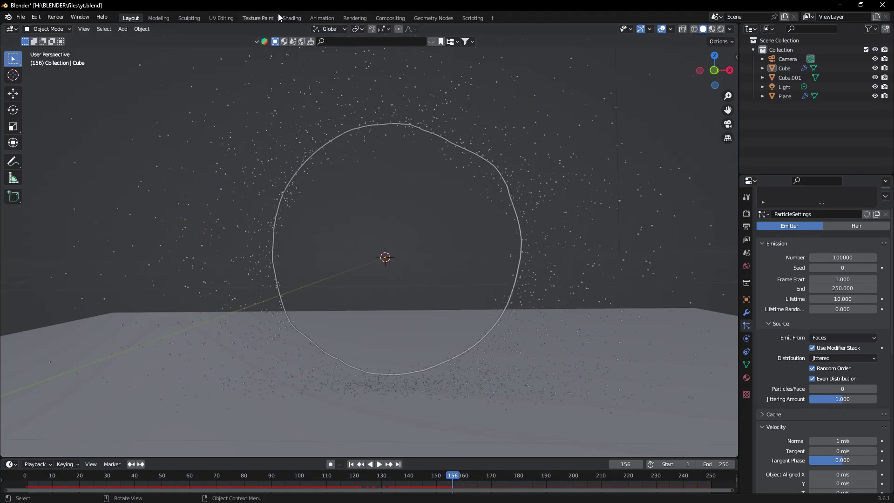
left_click(292, 19)
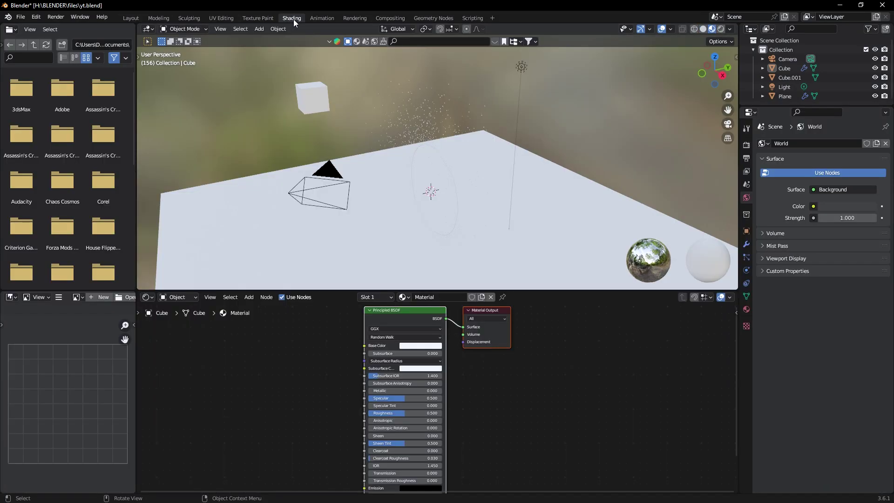
left_click(721, 29)
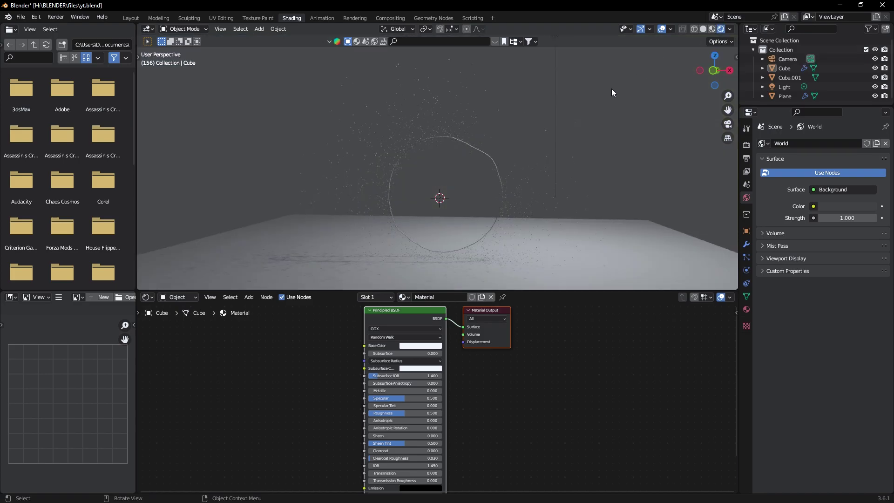
- Set the render engine to Cycles with GPU Compute as the device
scroll(476, 184, "up", 2)
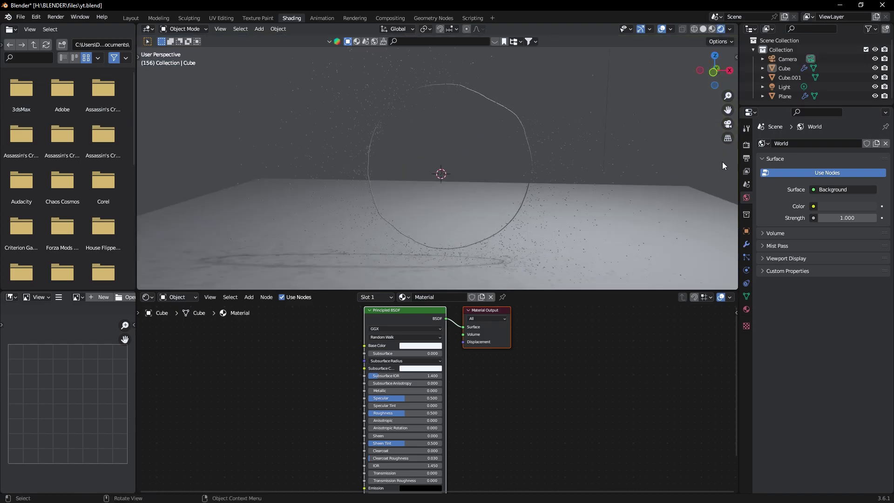
left_click(747, 146)
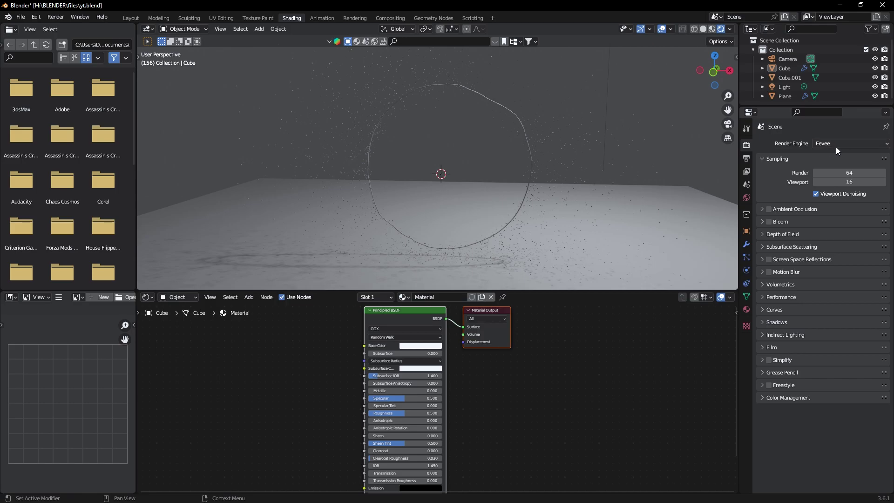
left_click(831, 144)
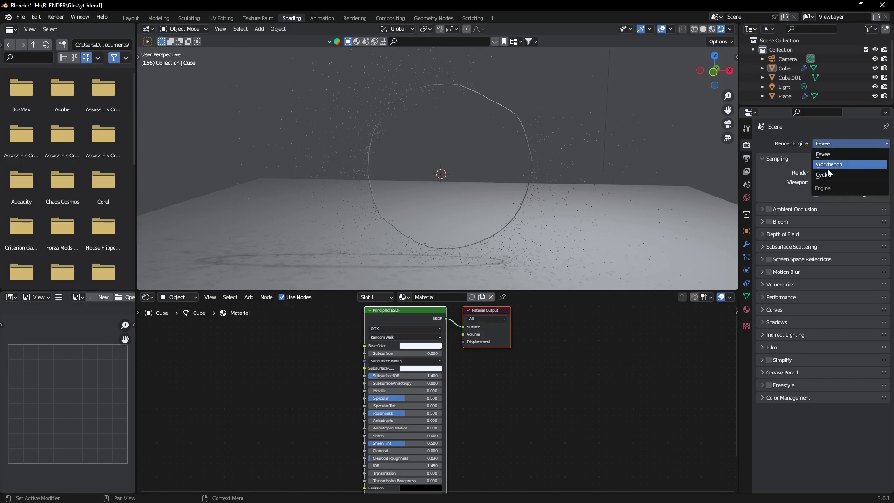
left_click(826, 166)
left_click(825, 166)
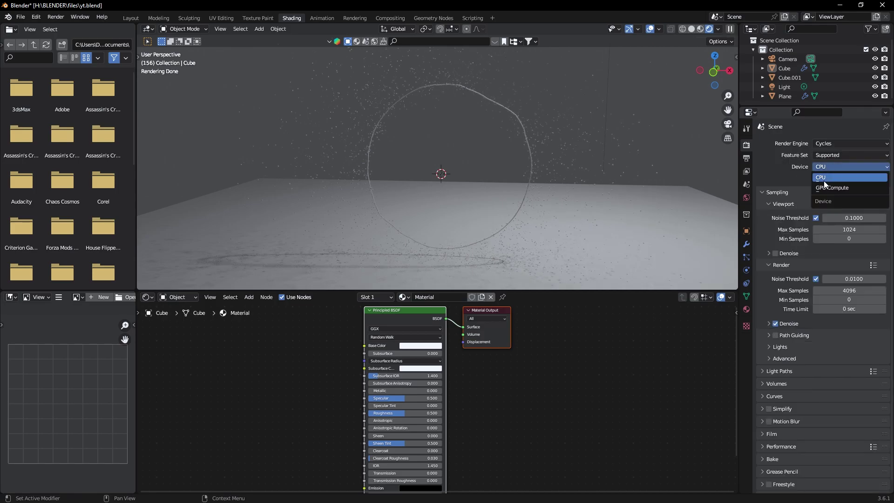
left_click(826, 188)
middle_click_drag(501, 178, 480, 175)
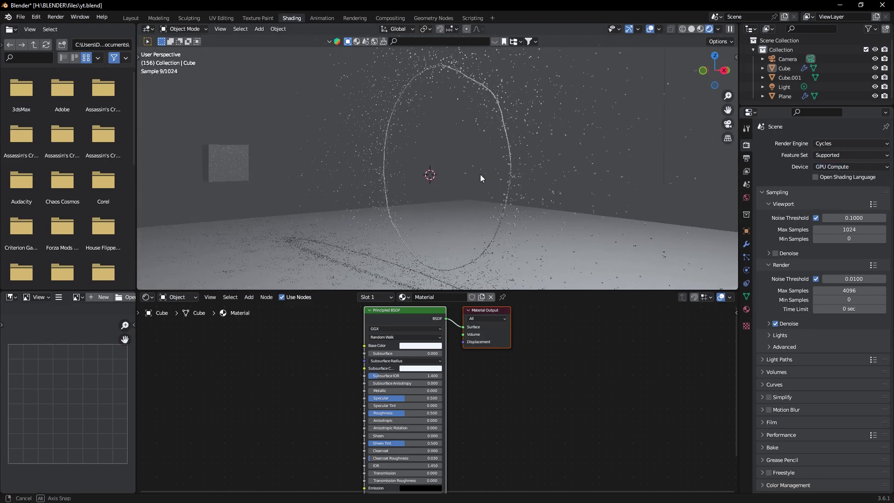
- Replace Cube.001's Principled BSDF with an Emission node wired to the Material Output Surface
left_click(232, 167)
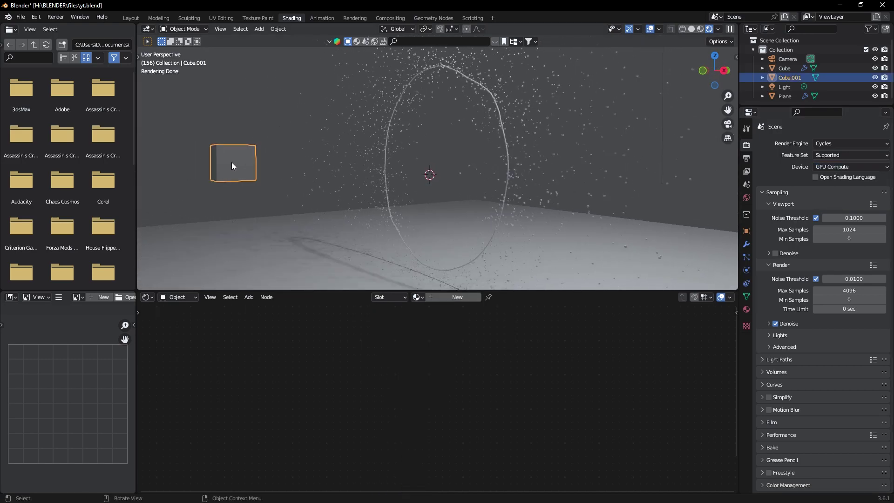
scroll(397, 345, "up", 1)
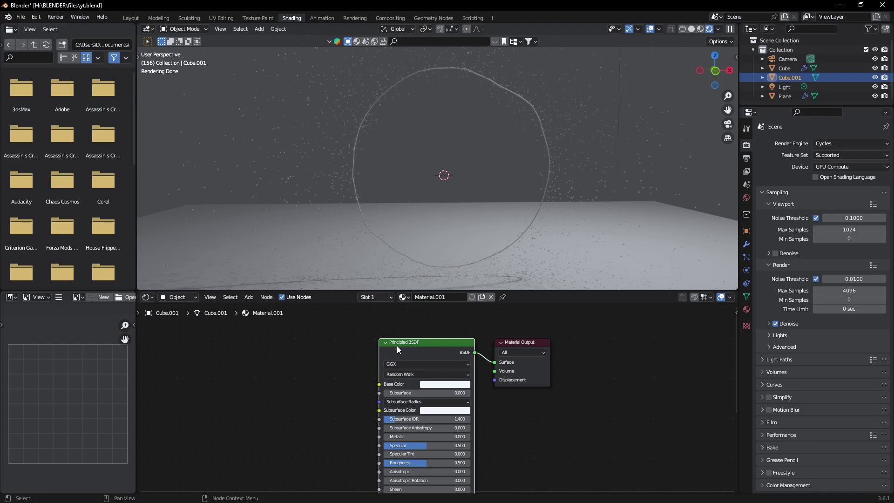
key("x")
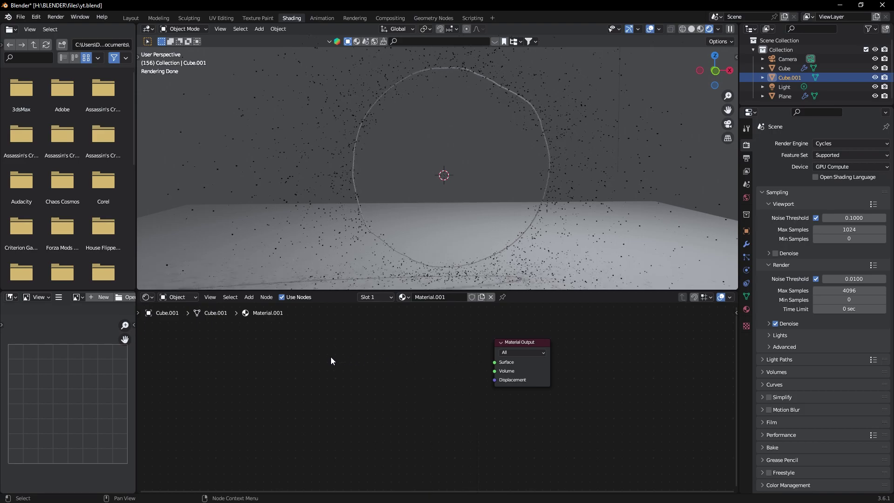
key("shift+a")
type("emm")
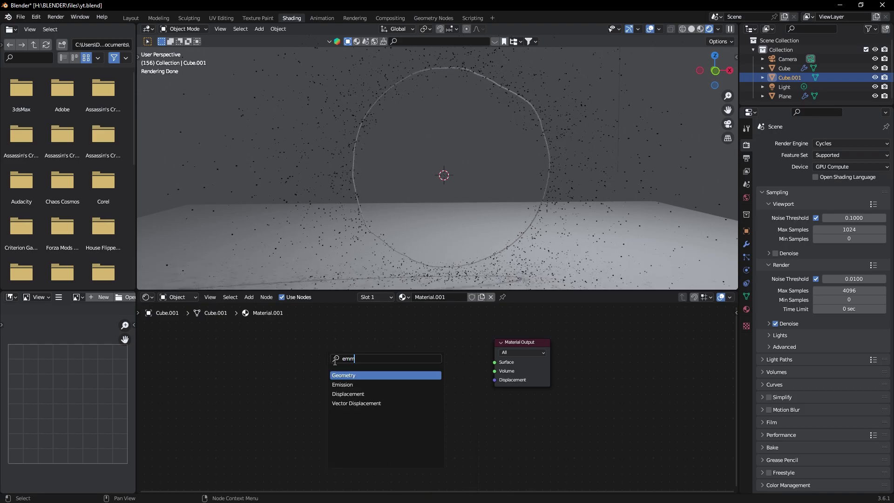
key("BackSpace")
key("Return")
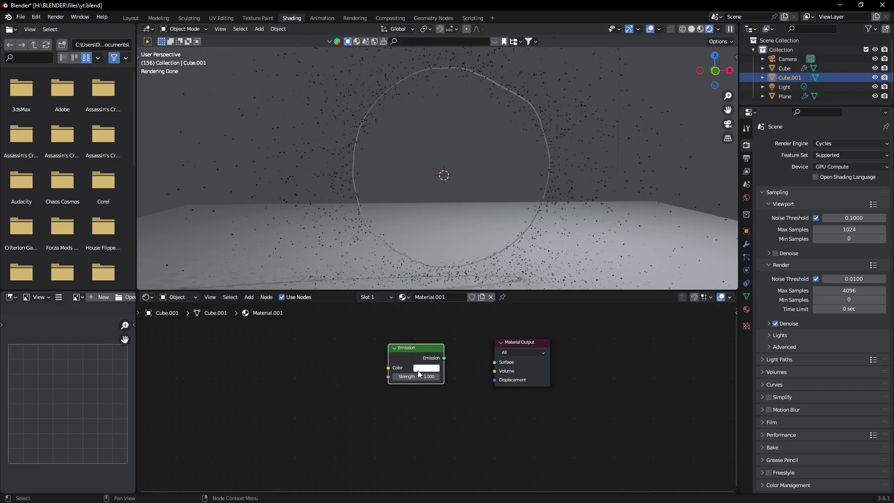
left_click(418, 370)
scroll(418, 370, "up", 2)
left_click_drag(423, 394, 480, 392)
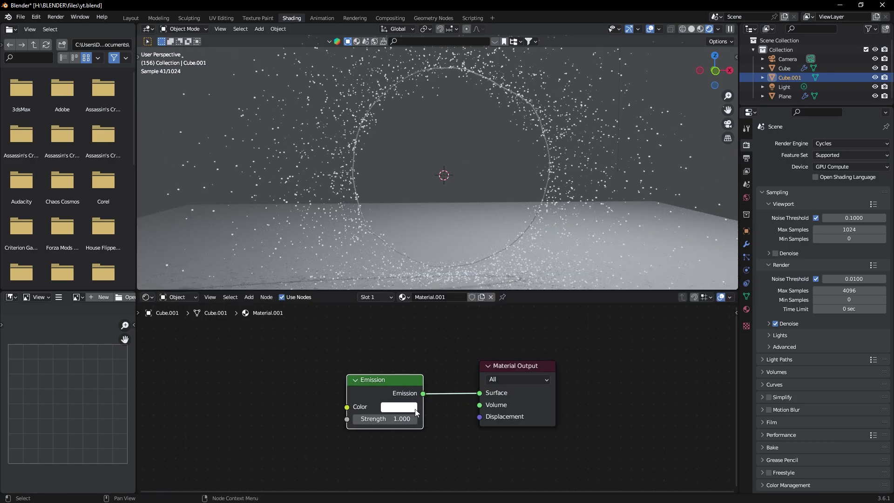
- Set Emission strength to 20 and a salmon colour with raised saturation and hue 0.05
left_click(406, 419)
type("20")
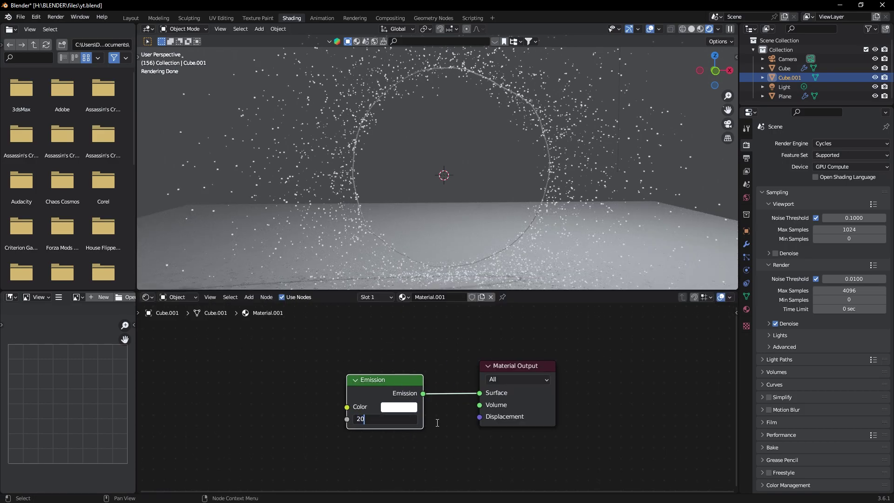
key("Return")
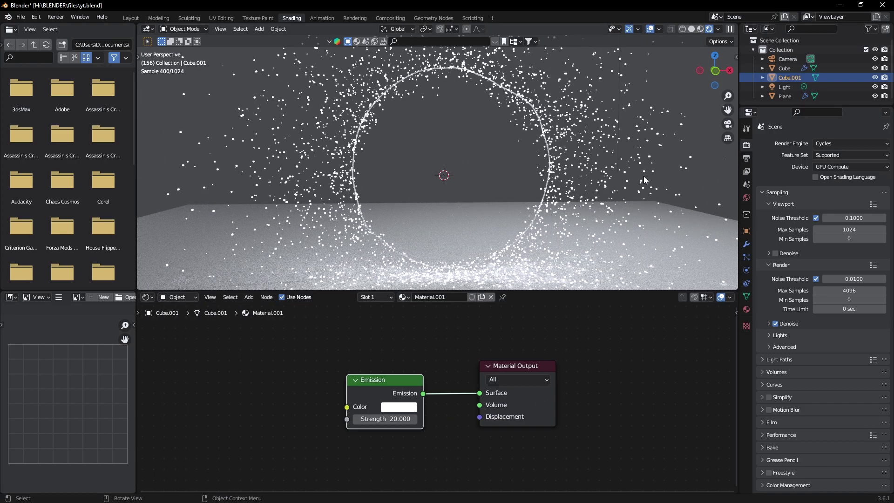
middle_click_drag(667, 194, 429, 238)
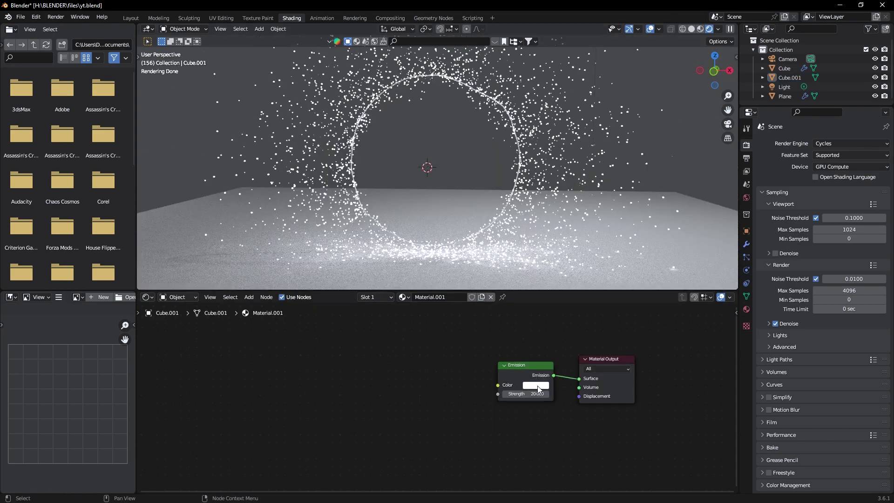
left_click(537, 386)
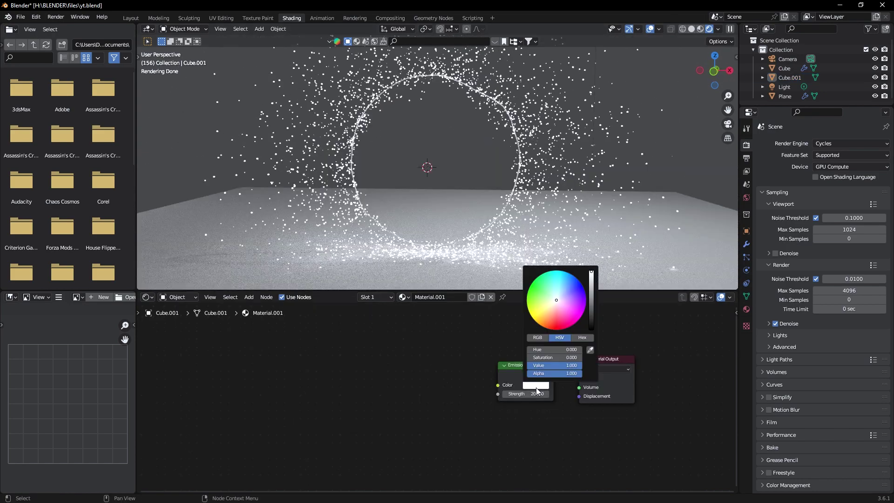
left_click(536, 386)
left_click_drag(554, 357, 570, 357)
left_click(571, 350)
type("0.")
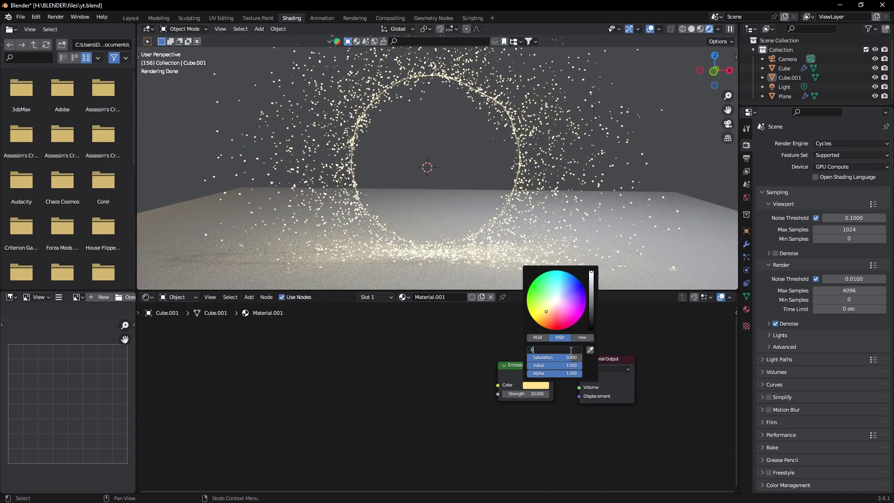
type("05")
key("Return")
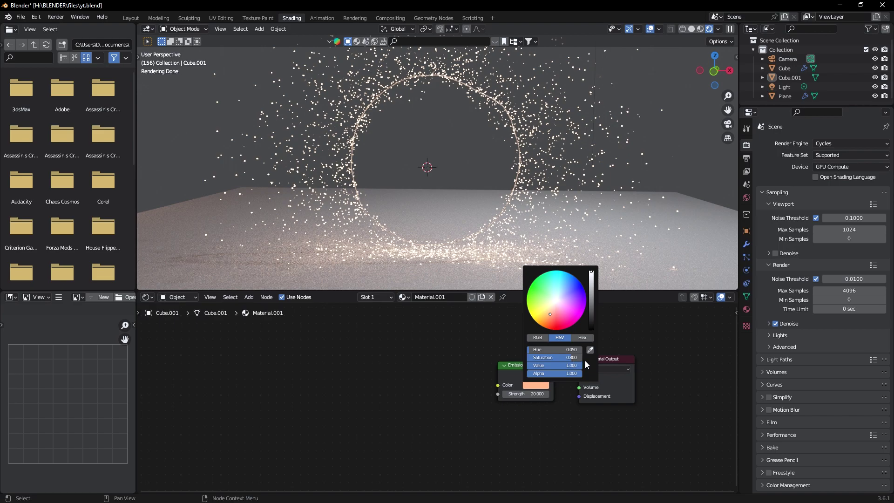
left_click(841, 226)
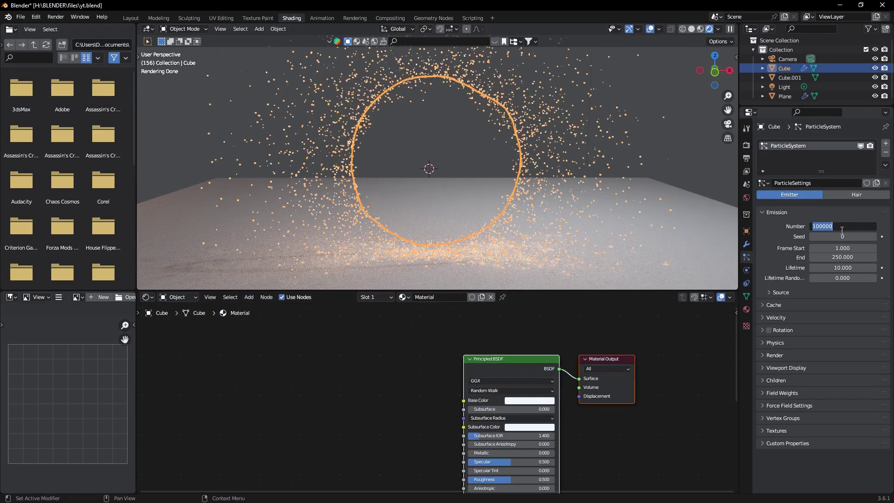
- Change the particle Number from 100000 to 500000 and set Emission Strength to 15
left_click(841, 228)
key("Home")
key("BackSpace")
type("5")
key("Return")
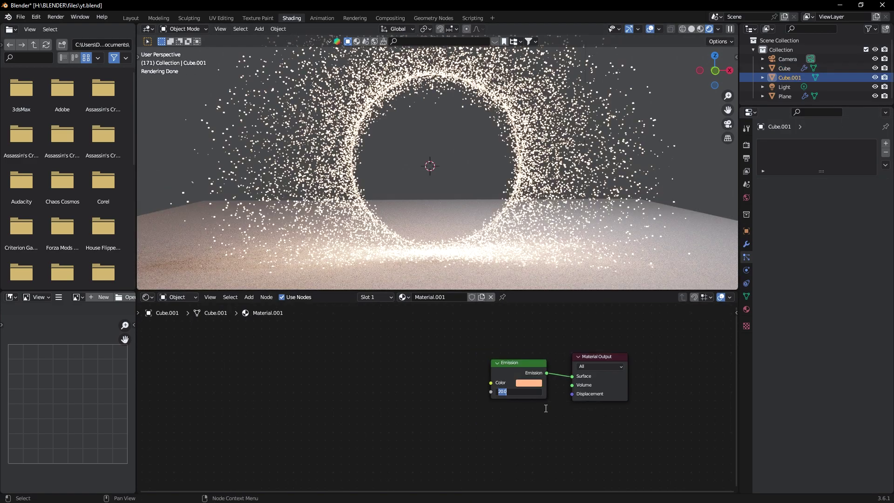
type("15")
key("Return")
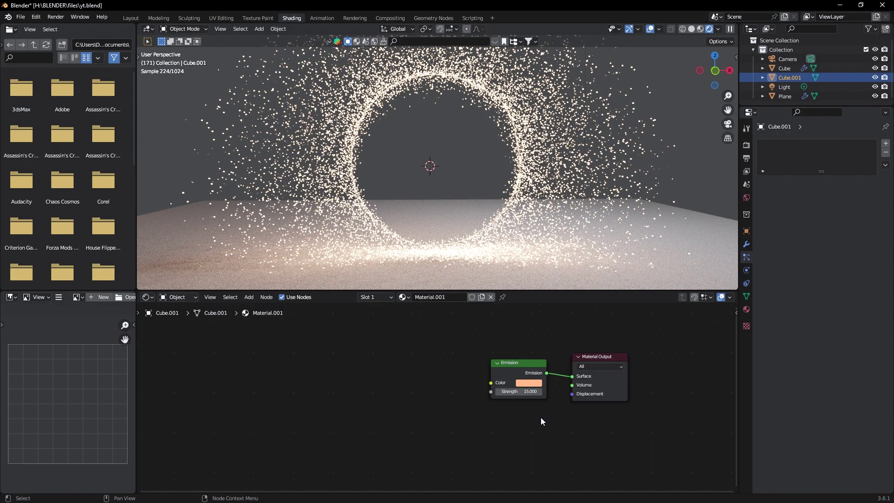
- Add Particle Info and a Math Divide node computing particle Age divided by Lifetime
scroll(295, 378, "up", 1)
key("shift+a")
type("part")
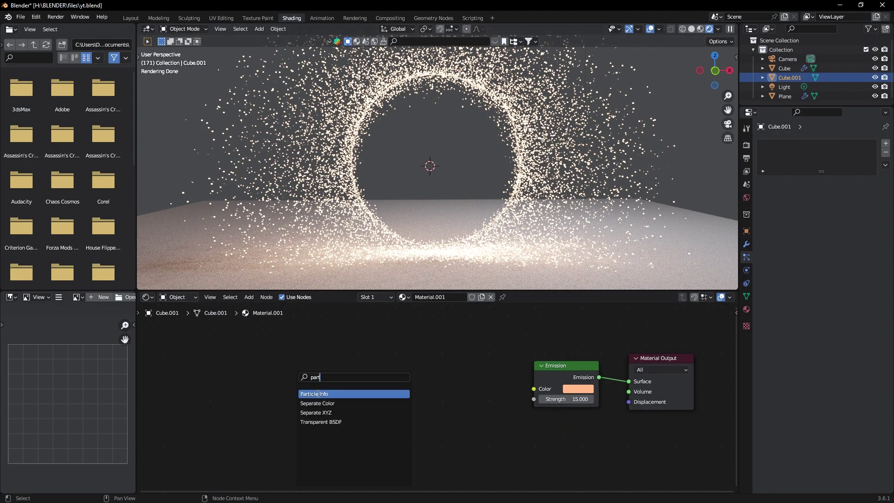
left_click(318, 394)
left_click(298, 384)
key("shift+a")
type("add")
left_click(410, 414)
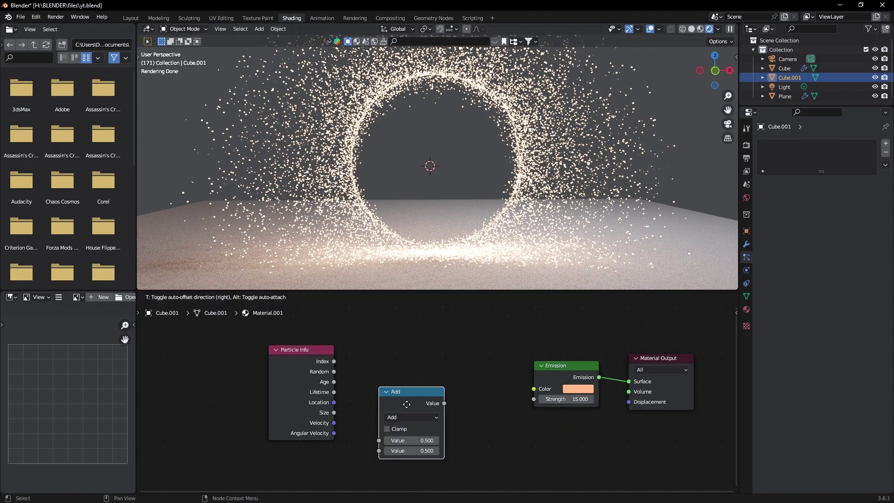
left_click(407, 404)
left_click(402, 417)
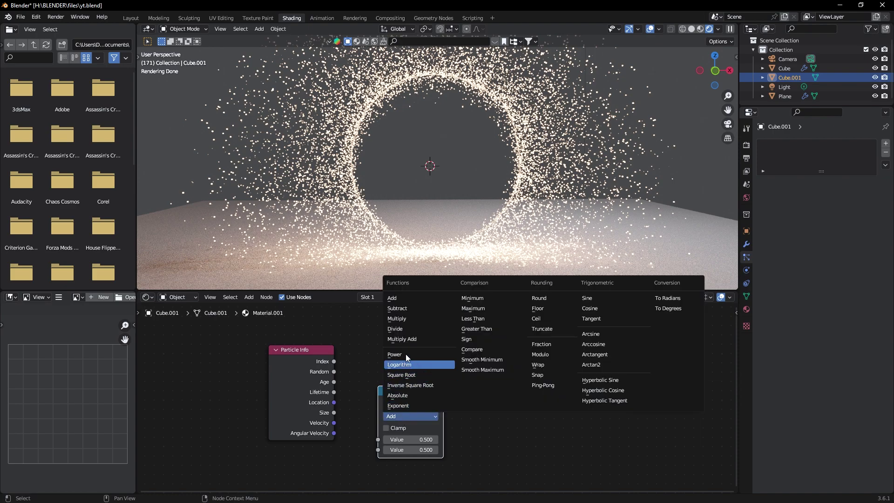
left_click(396, 329)
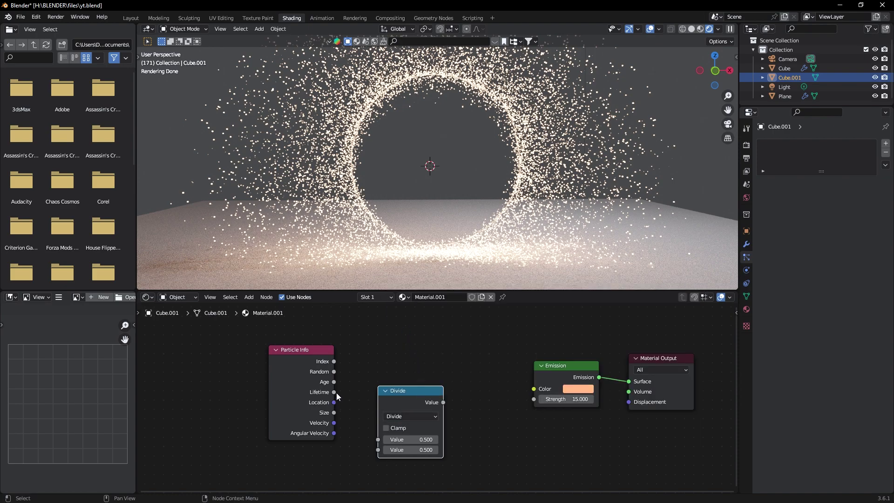
left_click_drag(335, 381, 378, 440)
left_click_drag(334, 392, 377, 450)
- Rearrange the nodes and feed the Age/Lifetime ratio into a new Color Ramp's Fac
middle_click_drag(467, 426, 445, 415)
left_click_drag(444, 457, 210, 343)
left_click_drag(359, 408, 277, 408)
key("shift+a")
type("colo")
left_click(396, 414)
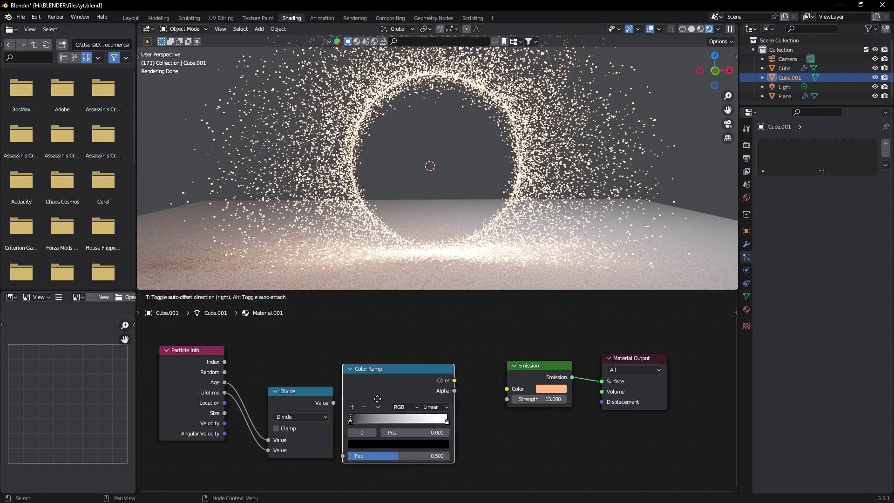
left_click(406, 413)
left_click_drag(711, 334, 506, 410)
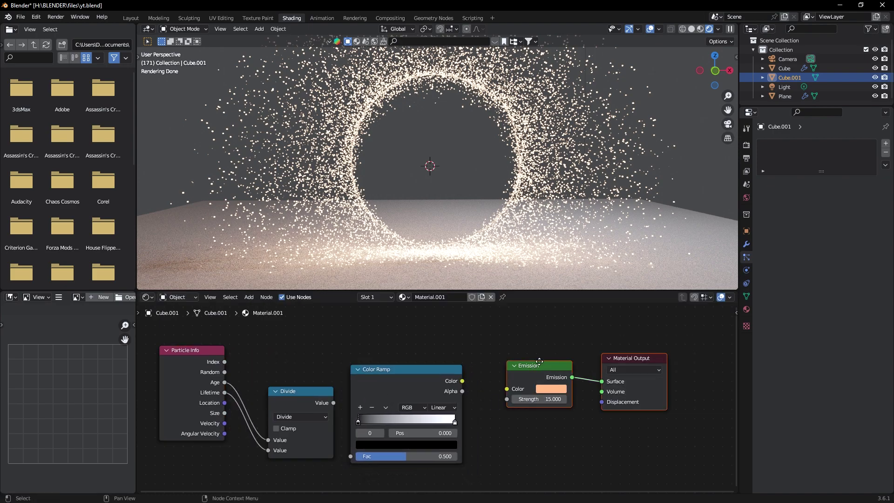
left_click_drag(540, 366, 578, 343)
left_click_drag(333, 403, 350, 456)
- Make the ramp's left stop white and the right stop near-black at position 0.923
left_click(396, 445)
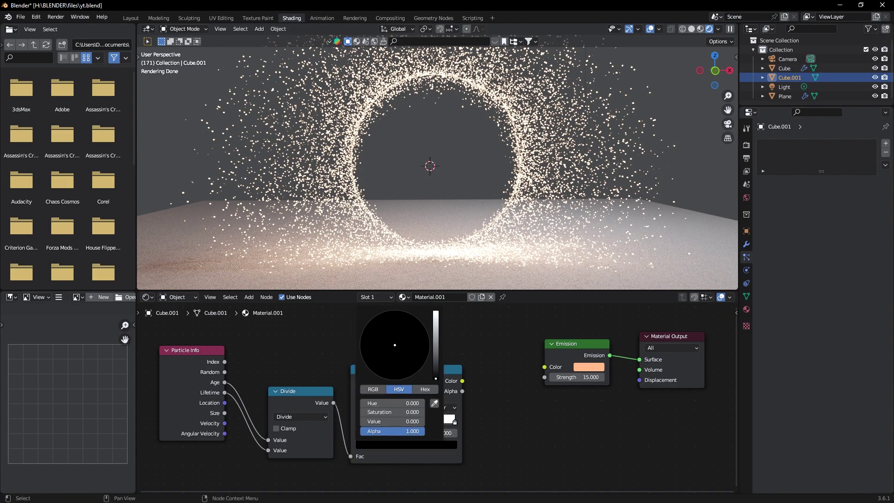
left_click_drag(437, 348, 436, 311)
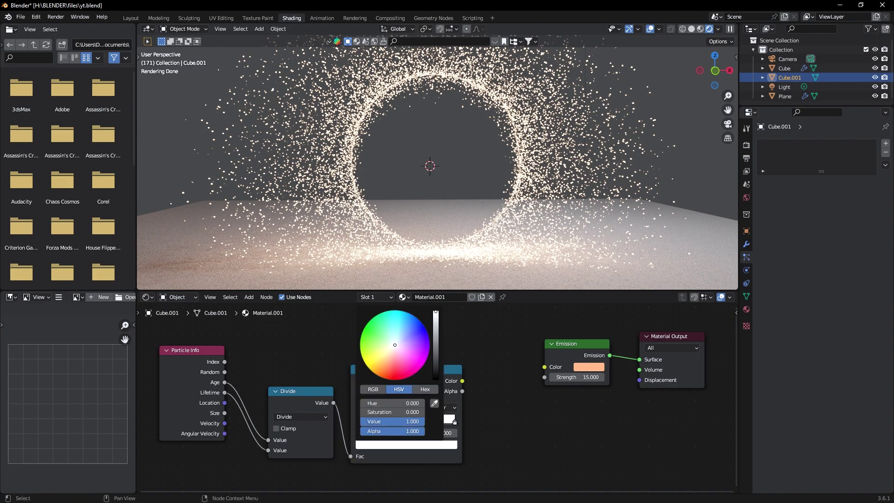
left_click(454, 423)
left_click(449, 445)
left_click_drag(436, 311, 436, 359)
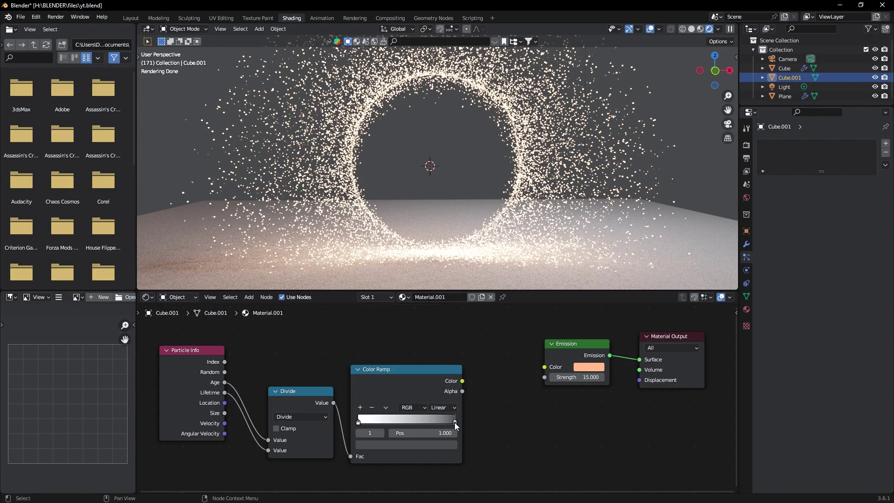
left_click_drag(453, 423, 448, 425)
- Add a Math node and set its operation to Multiply
scroll(497, 433, "up", 1)
key("shift+a")
type("math")
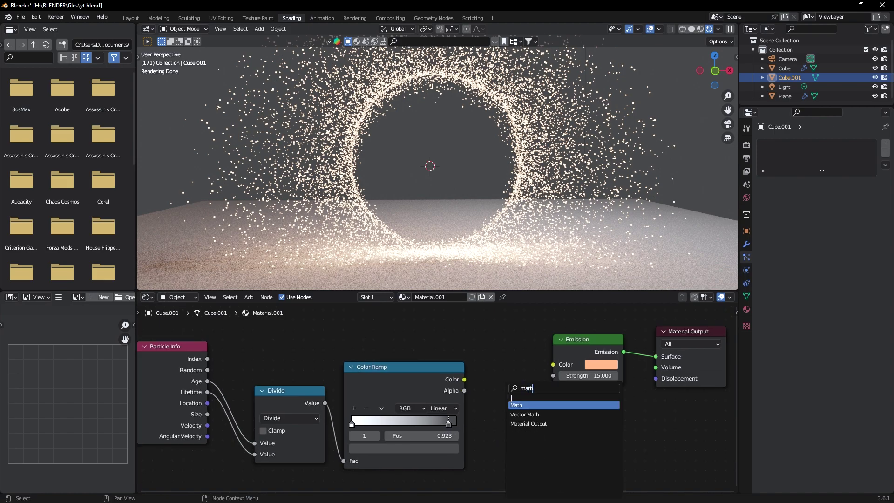
key("Return")
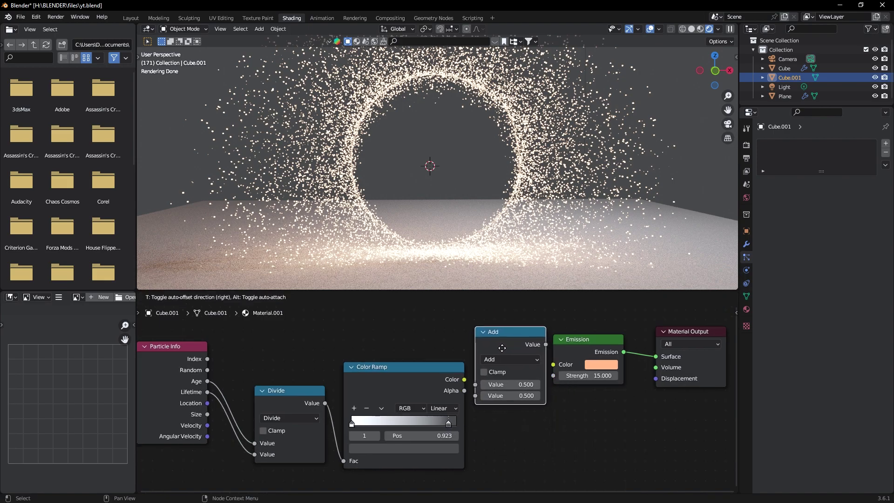
left_click(513, 351)
left_click(522, 363)
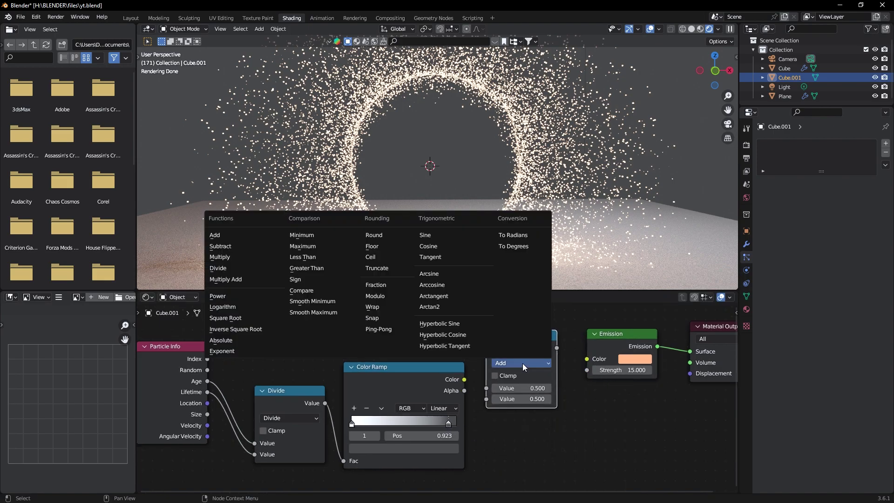
left_click(232, 257)
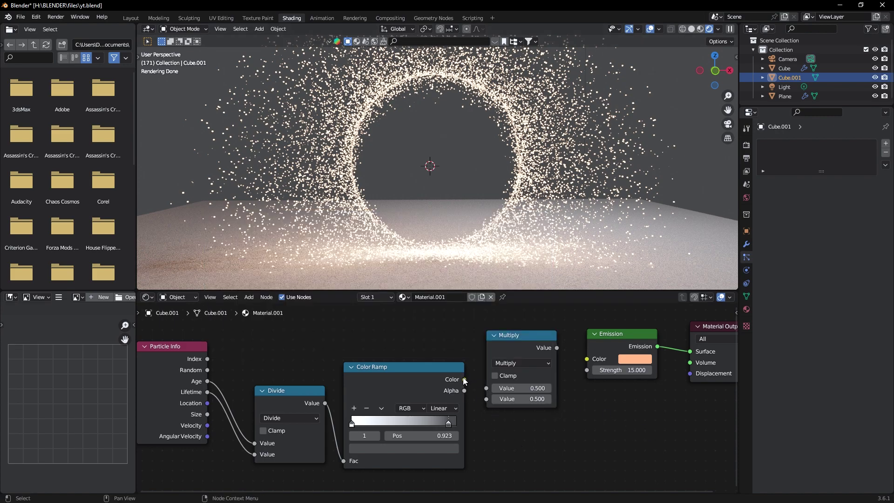
- Route the ramp Color through Multiply by 15 into Emission Strength, then select the Cube emitter
left_click_drag(464, 379, 486, 388)
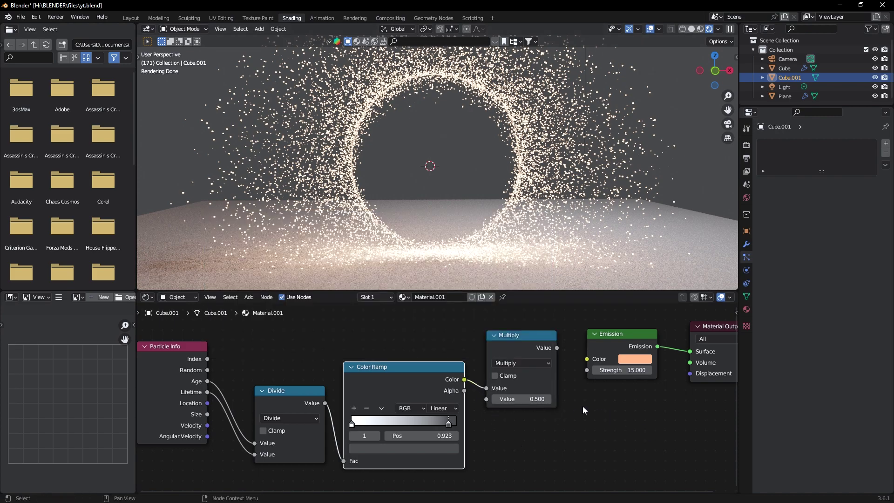
left_click_drag(556, 347, 583, 372)
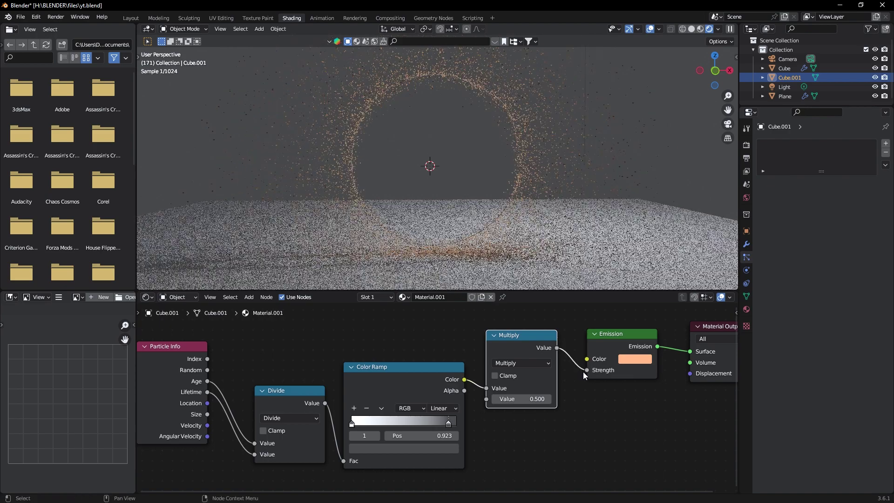
left_click(521, 399)
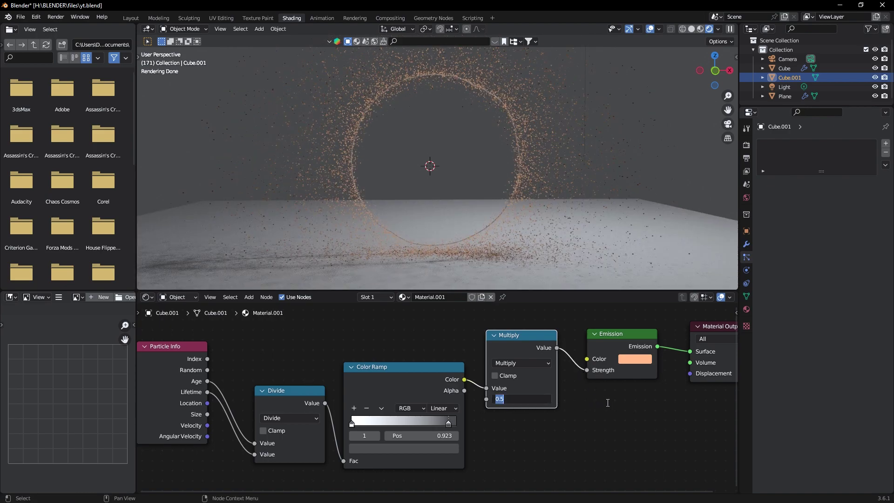
type("15")
key("Return")
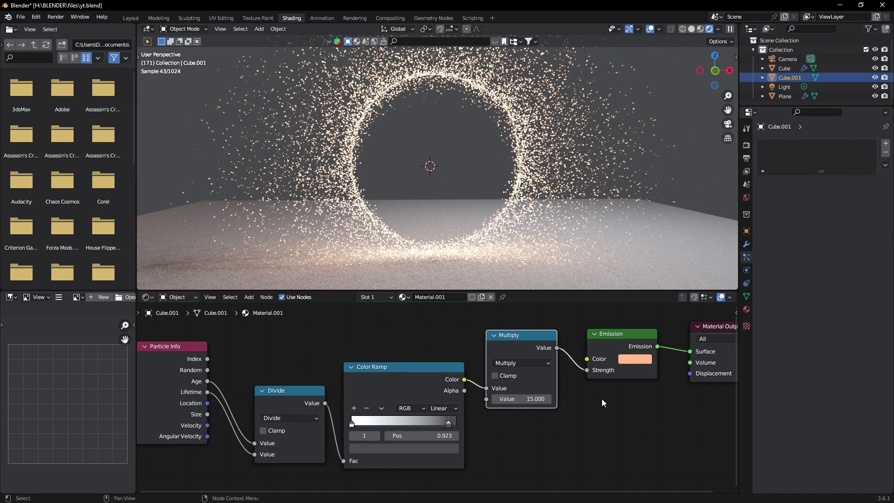
left_click(784, 68)
left_click(824, 226)
- Enter 1000000 as the particle Number and orbit the view to inspect the denser ring
type("1000000")
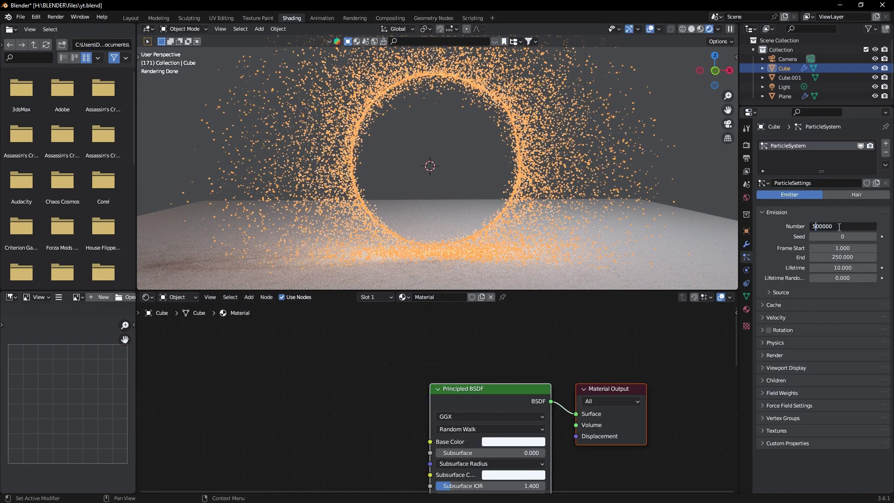
left_click(685, 141)
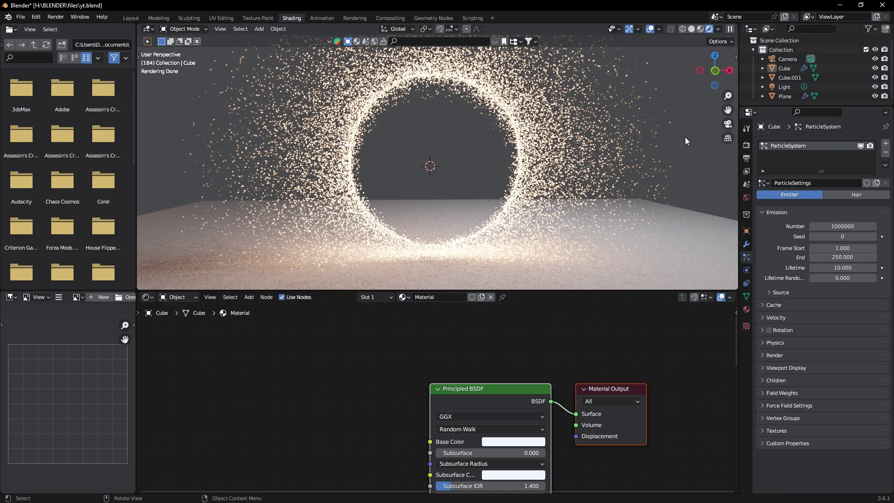
middle_click_drag(682, 138, 653, 138)
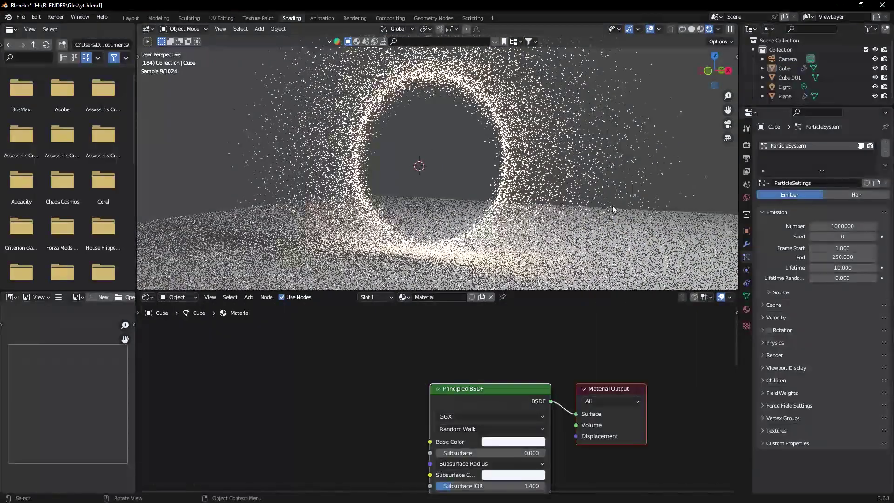
middle_click_drag(578, 376, 529, 344)
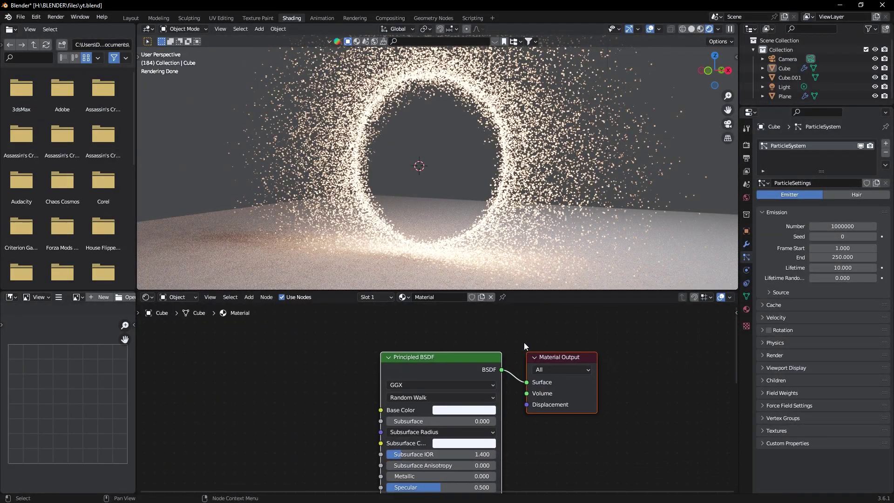
middle_click_drag(489, 205, 705, 153)
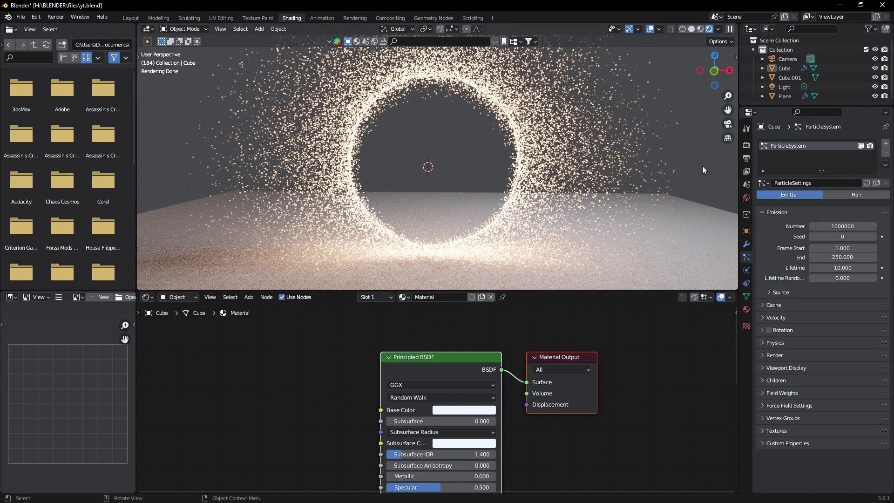
- Render a test frame from the camera view with F12
left_click(747, 145)
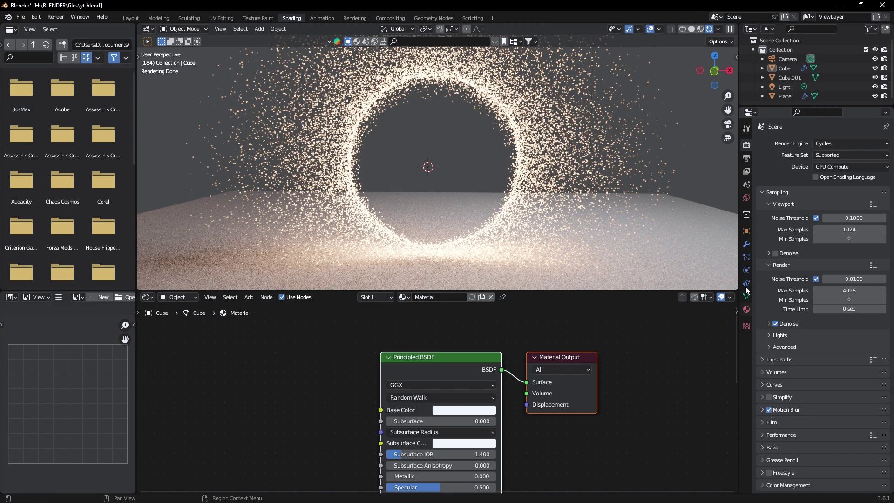
key("KP_0")
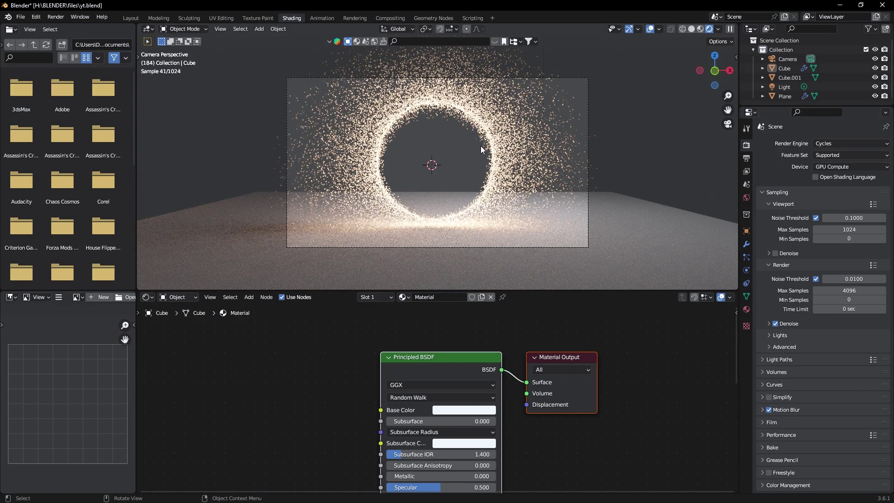
key("F12")
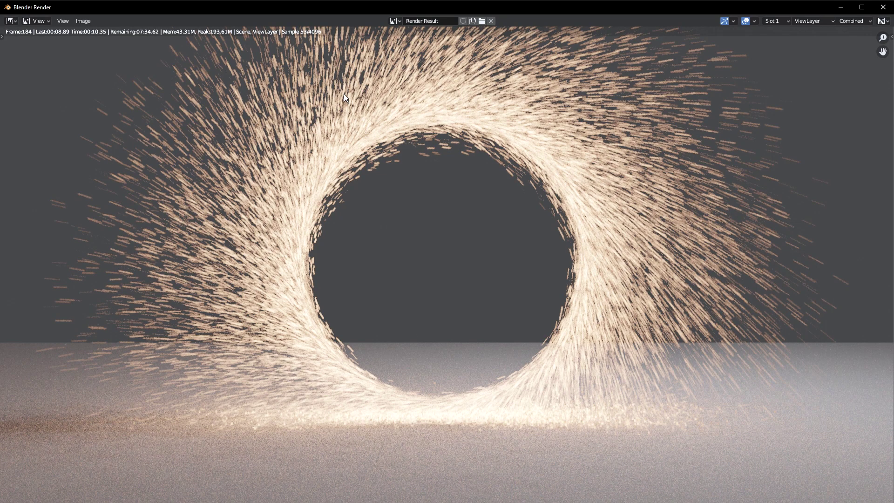
key("Escape")
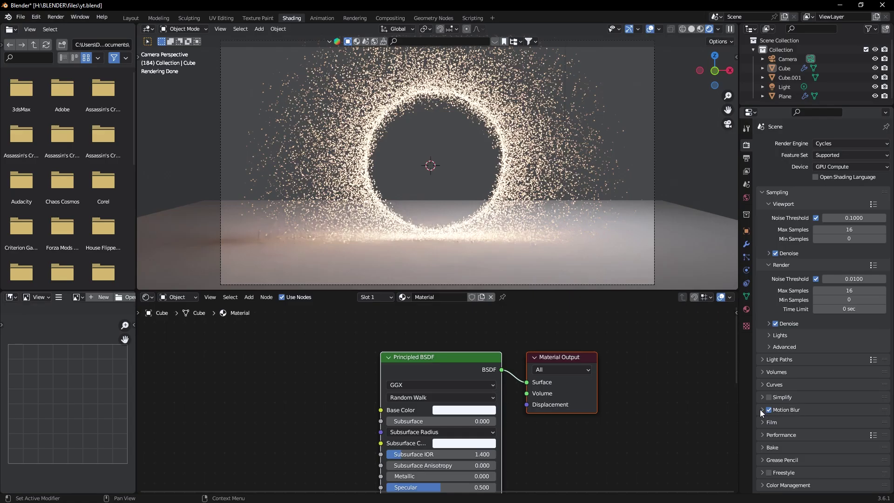
- Enable Motion Blur with a 0.40 shutter and render the frame again
left_click(769, 410)
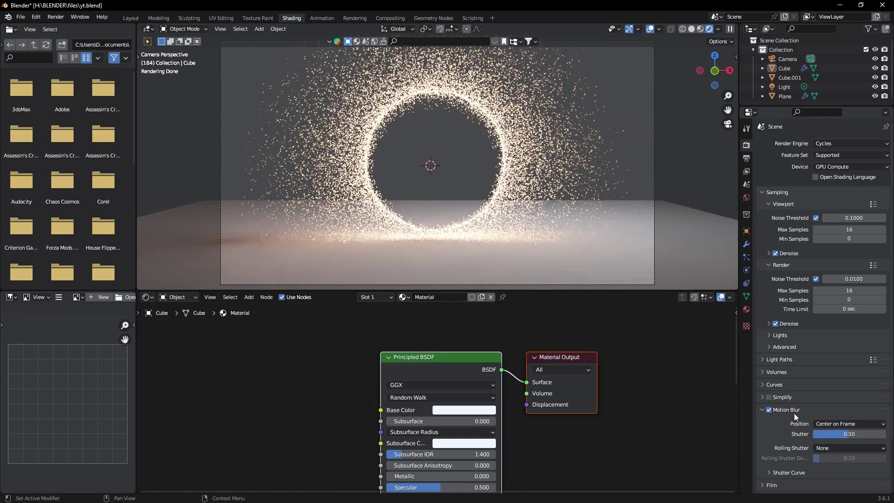
left_click(850, 438)
type("1")
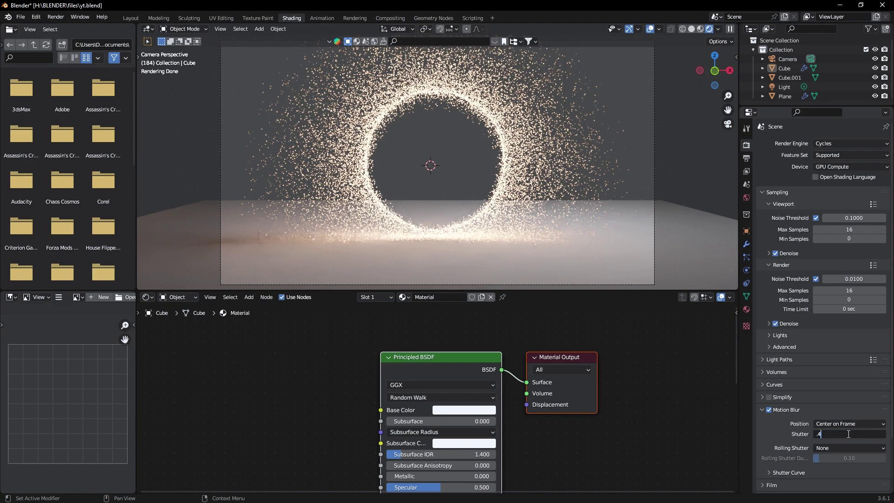
key("Return")
key("F12")
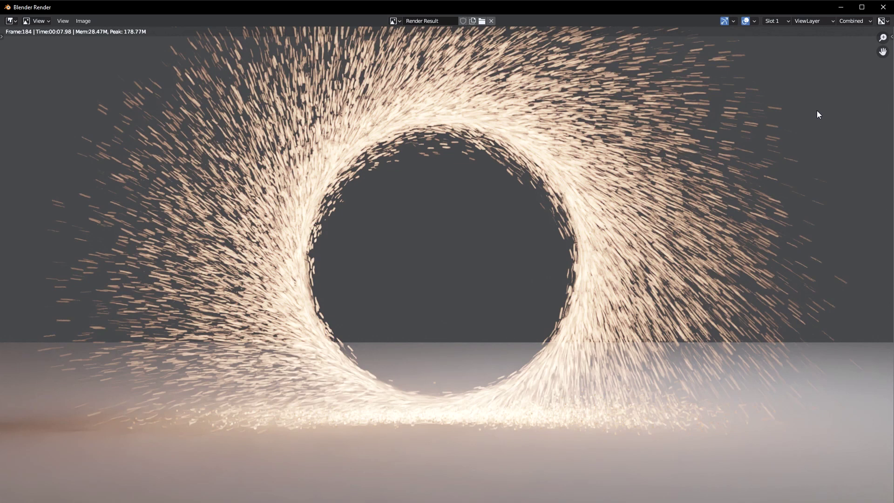
key("Escape")
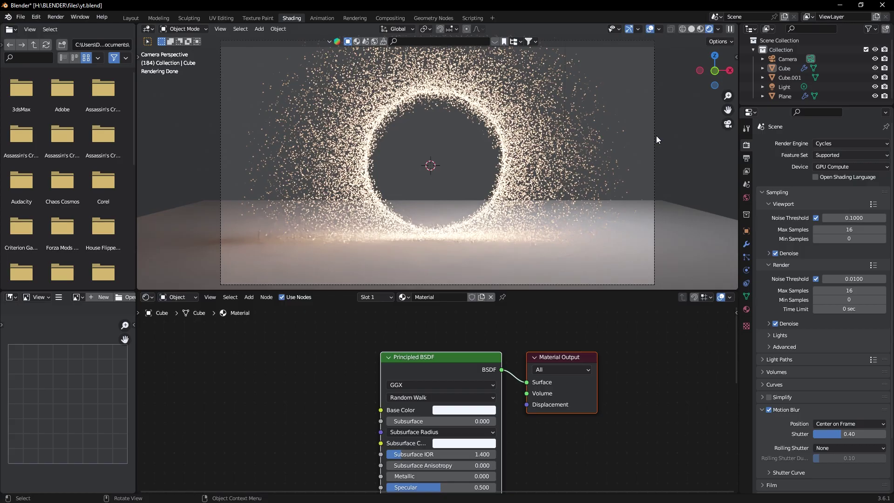
- Enable compositing nodes and spread the Render Layers and Composite nodes apart
left_click(389, 17)
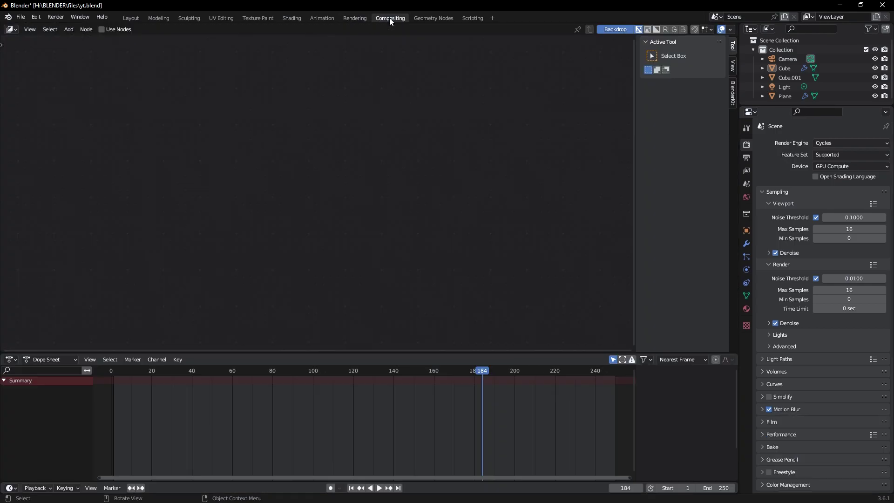
left_click(102, 29)
left_click_drag(280, 130, 170, 136)
left_click(245, 138)
left_click_drag(254, 133, 507, 139)
- Insert a Fog Glow Glare node between Render Layers and Composite
key("shift+a")
type("glare")
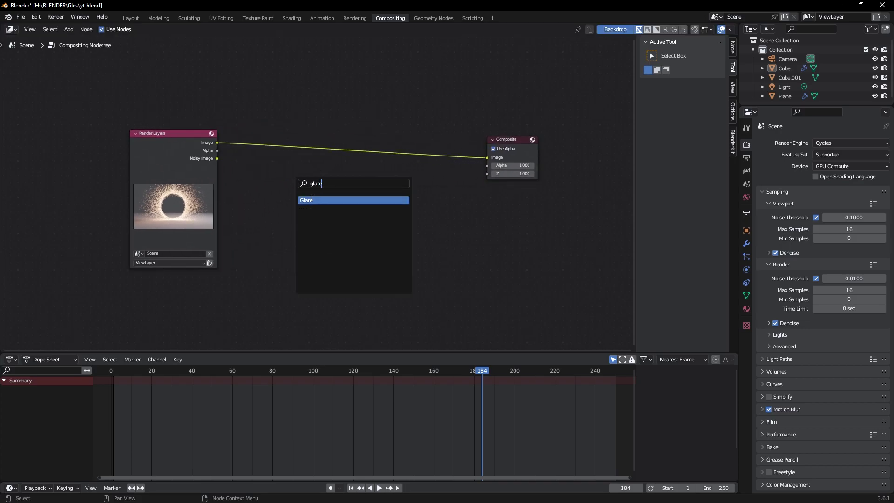
key("Return")
left_click(281, 148)
scroll(281, 148, "up", 1)
left_click(286, 149)
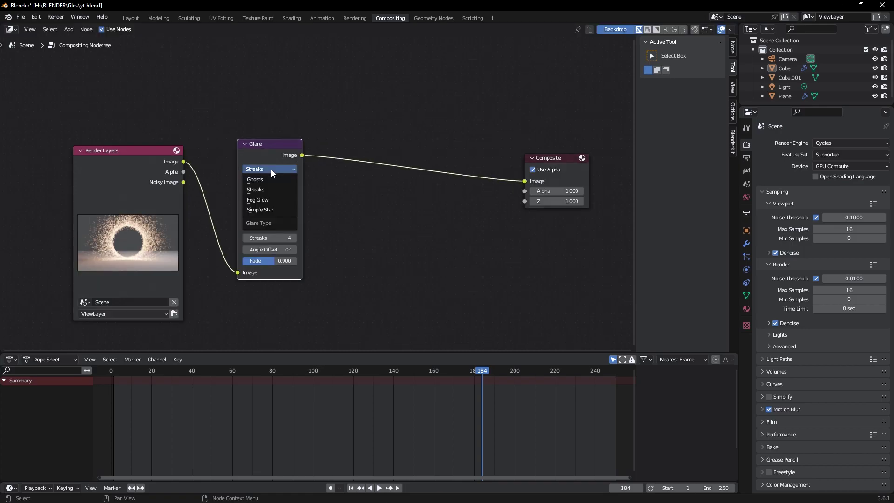
left_click(264, 203)
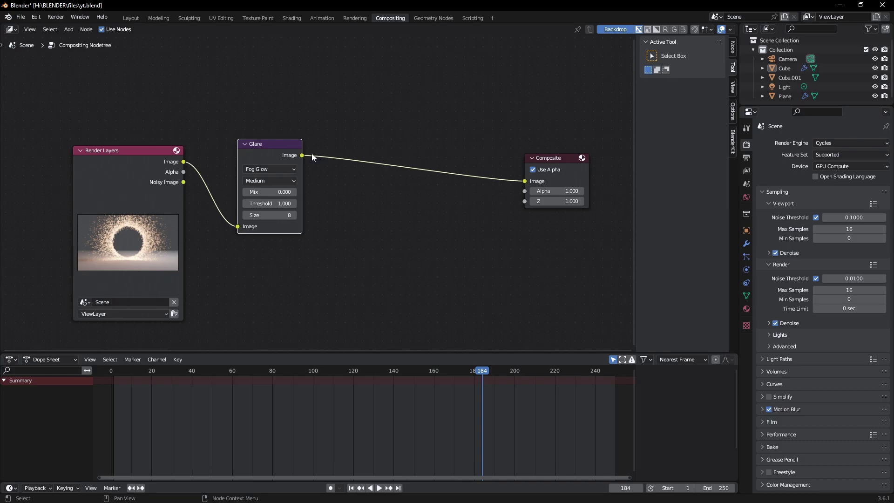
left_click(390, 102)
- Add a Viewer node to preview the glare result behind the node graph
key("shift+a")
type("vi")
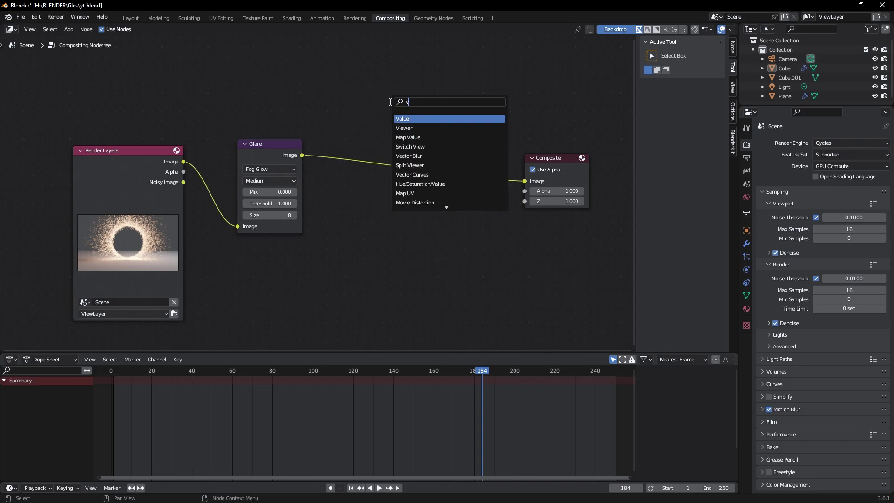
left_click(409, 119)
left_click(482, 77)
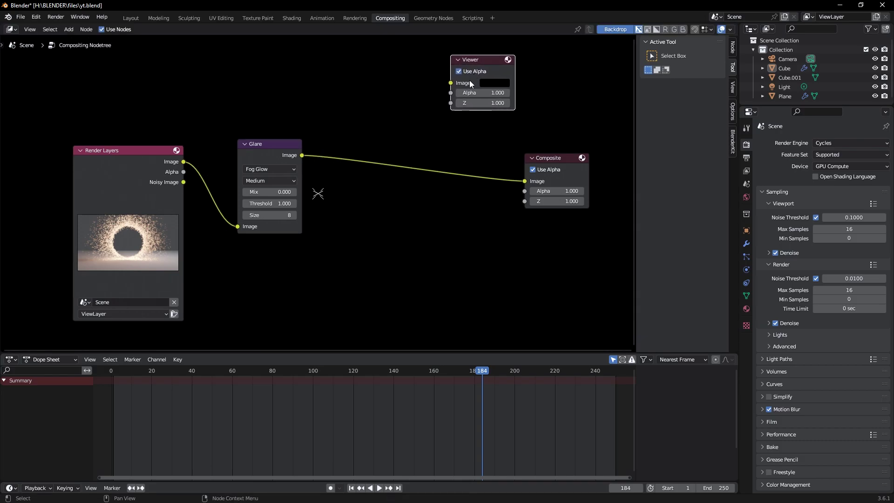
left_click_drag(303, 159, 440, 84)
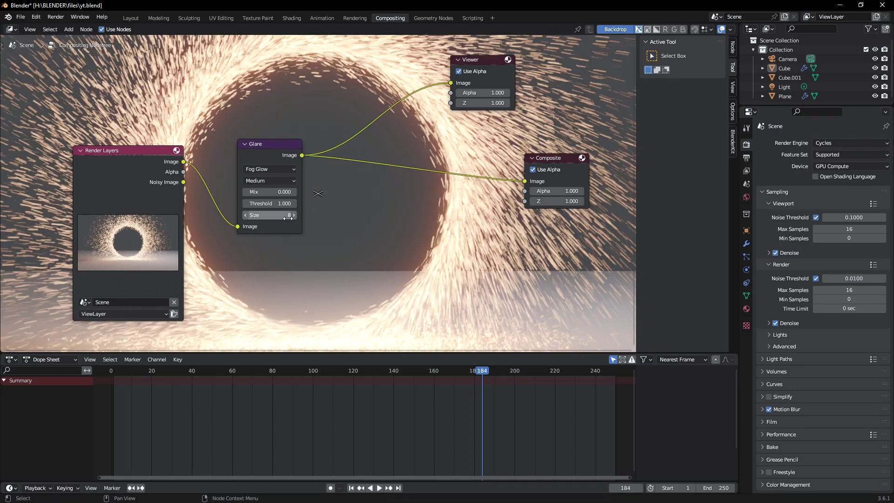
- Set the glare Mix to 0.5 and Threshold to 0.7
left_click(284, 191)
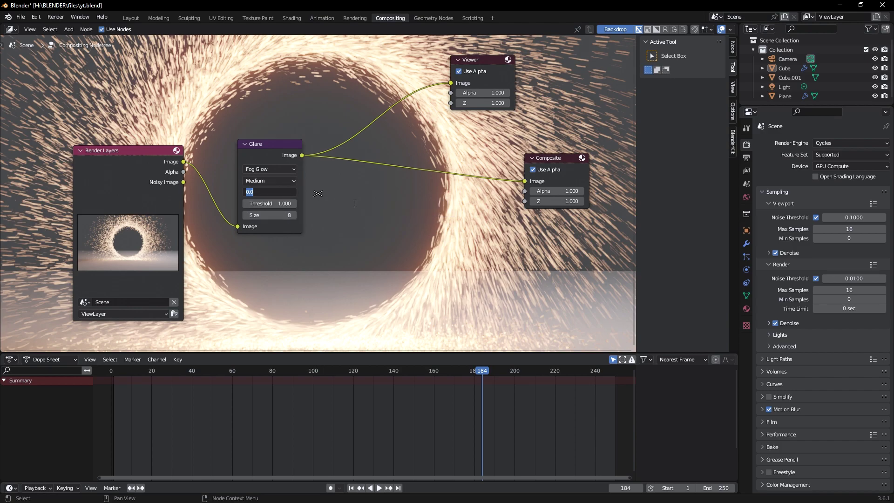
type("0.5")
key("Tab")
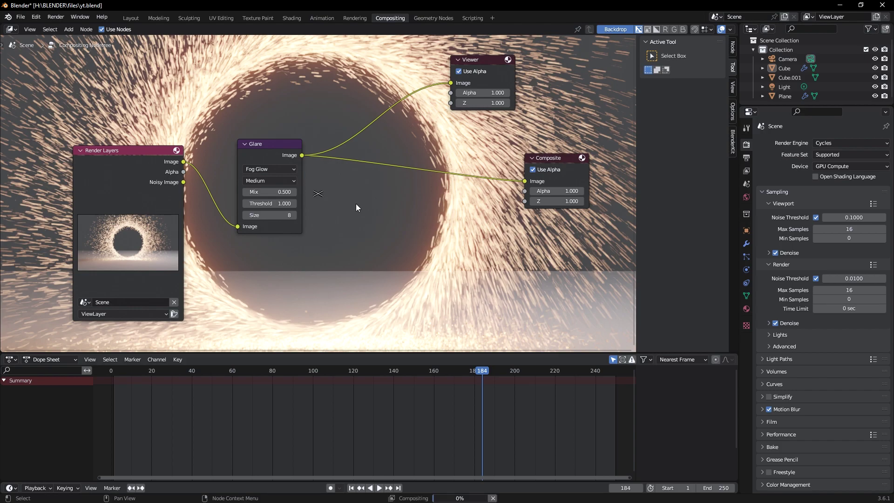
type("0.7")
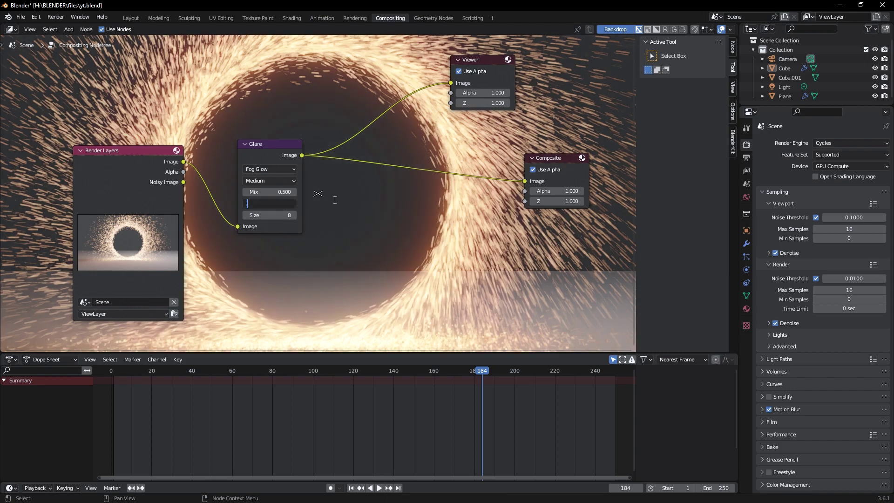
key("Return")
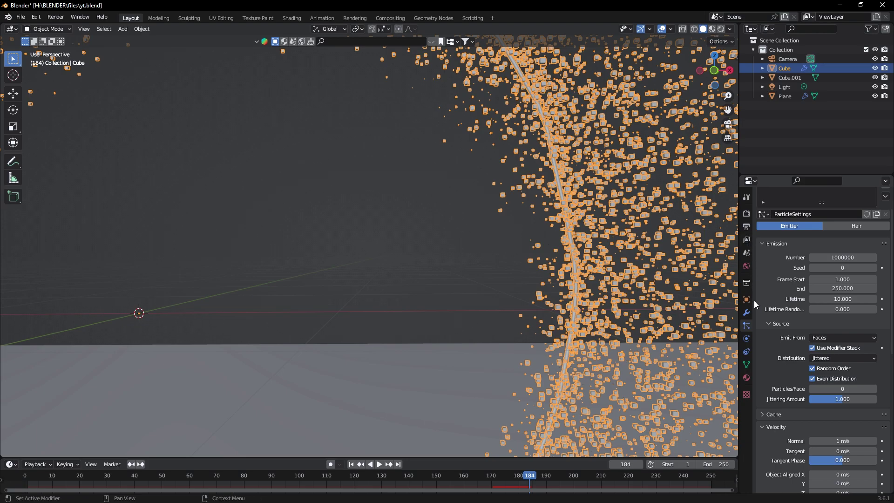
- Turn off Show Emitter in the ring emitter's particle Render settings so only particles render
scroll(783, 328, "down", 2)
scroll(822, 340, "down", 9)
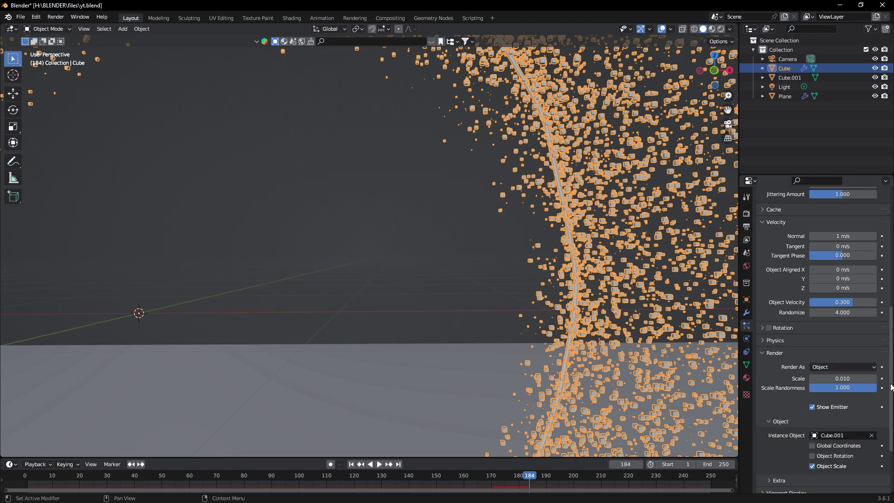
scroll(890, 387, "down", 2)
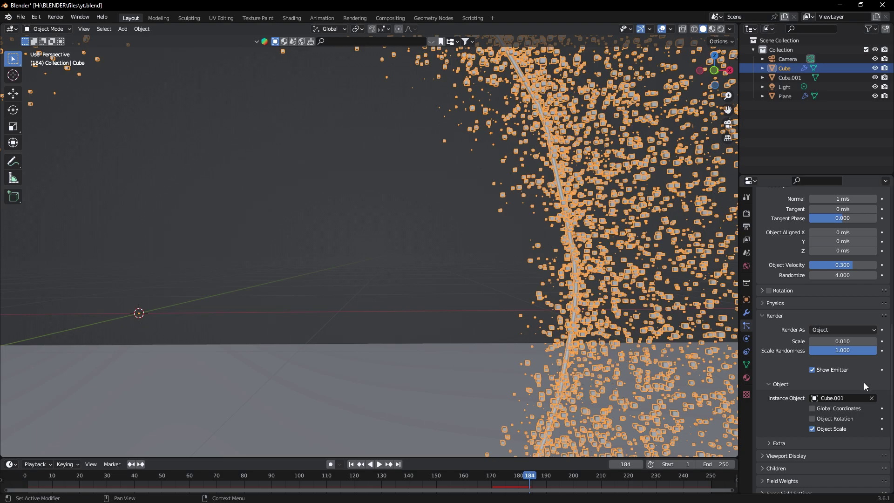
left_click(811, 370)
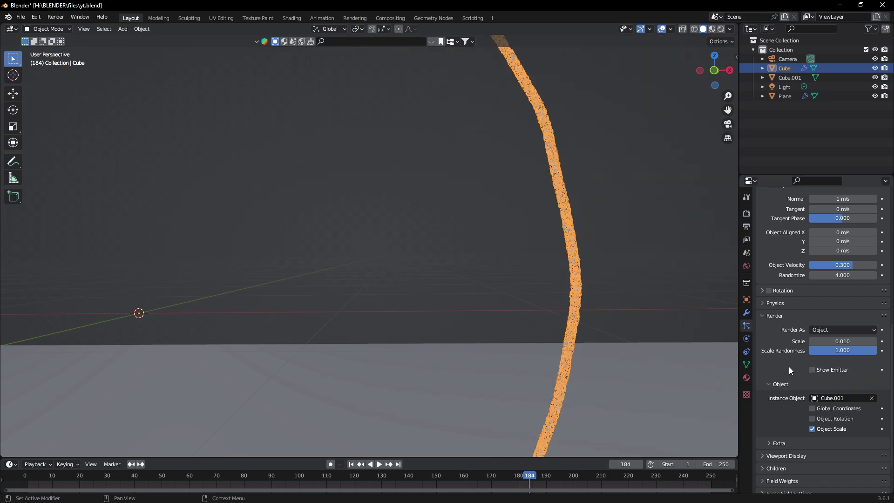